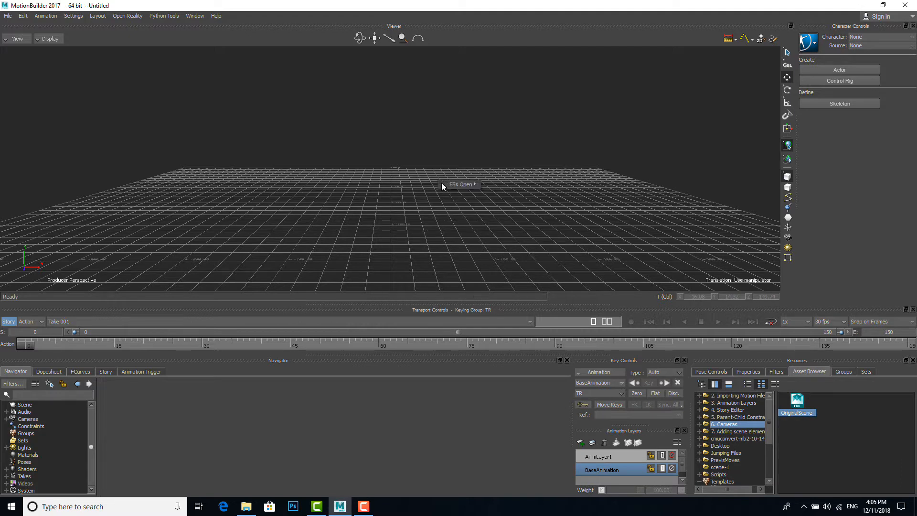
Open the OriginalScene FBX file with all takes
{"action": "mouse_move", "coordinate": [463, 184]}
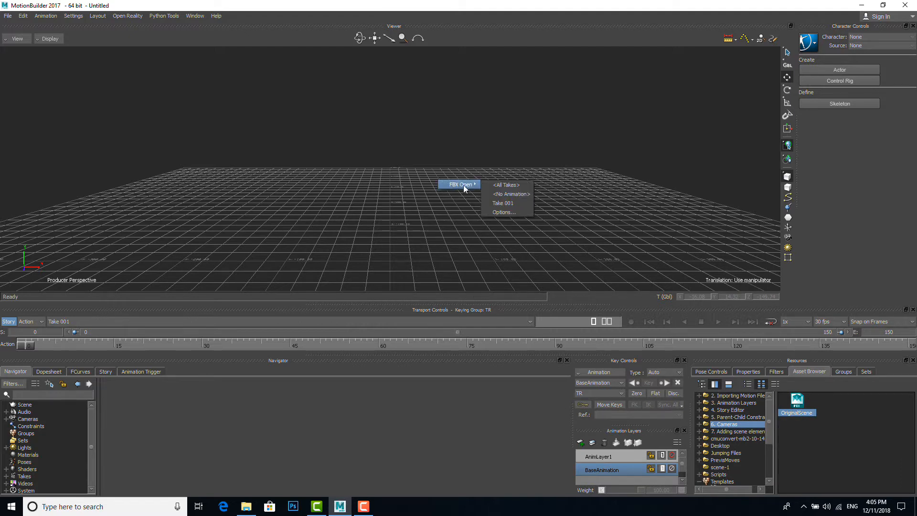
{"action": "left_click", "coordinate": [491, 185]}
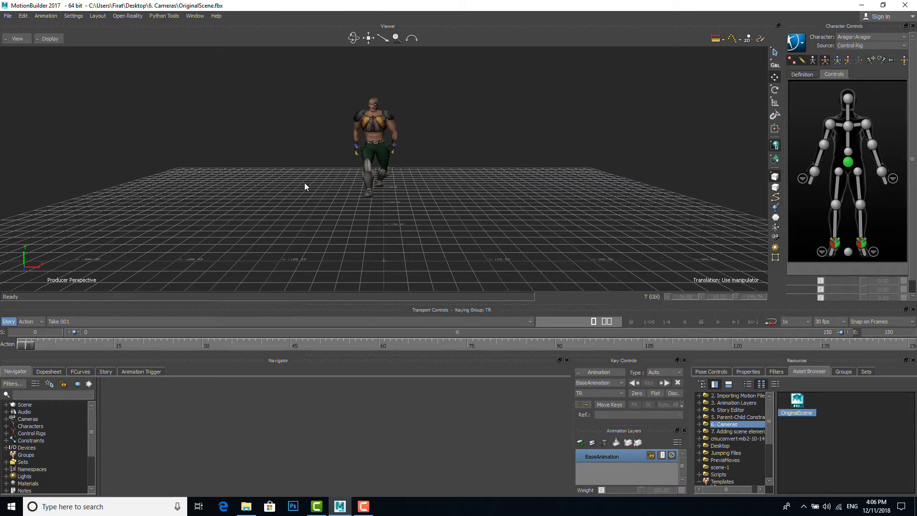
Scrub Take 001 between frames 0 and 150 to review the character's walk, and return to frame 0
{"action": "left_click", "coordinate": [44, 344]}
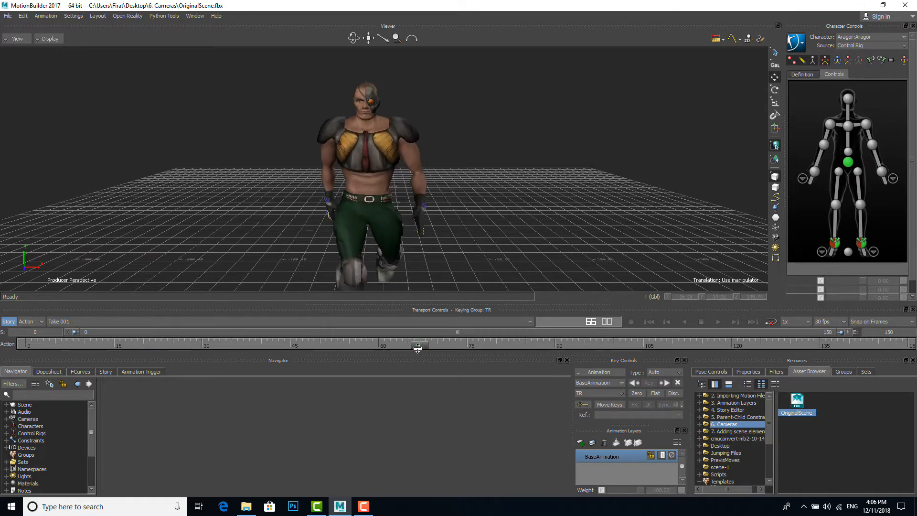
{"action": "left_click_drag", "start_coordinate": [492, 240], "coordinate": [303, 242], "text": "ctrl"}
{"action": "left_click_drag", "start_coordinate": [458, 260], "coordinate": [418, 263], "text": "ctrl"}
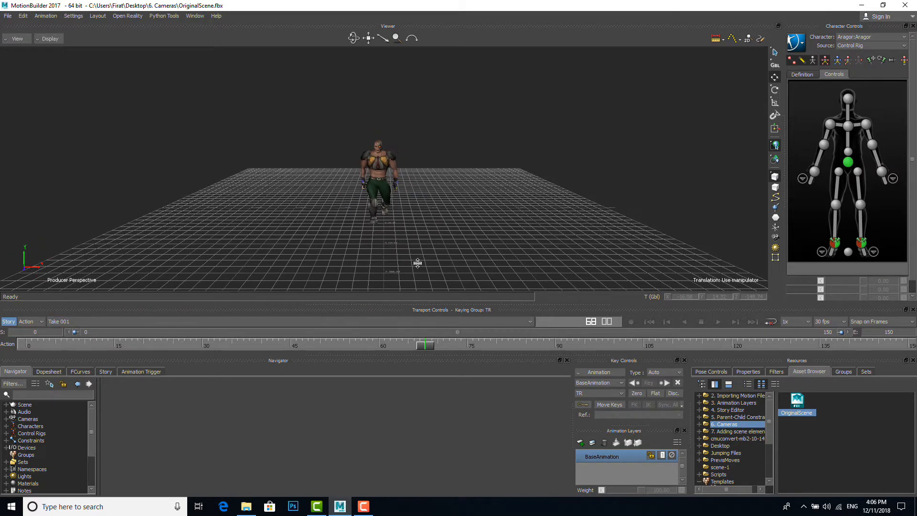
{"action": "left_click", "coordinate": [714, 320]}
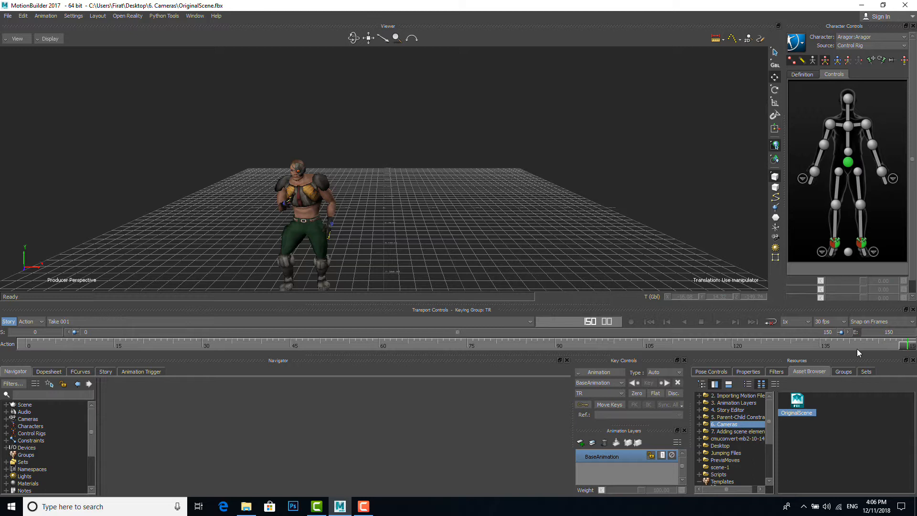
{"action": "left_click_drag", "start_coordinate": [902, 346], "coordinate": [23, 346]}
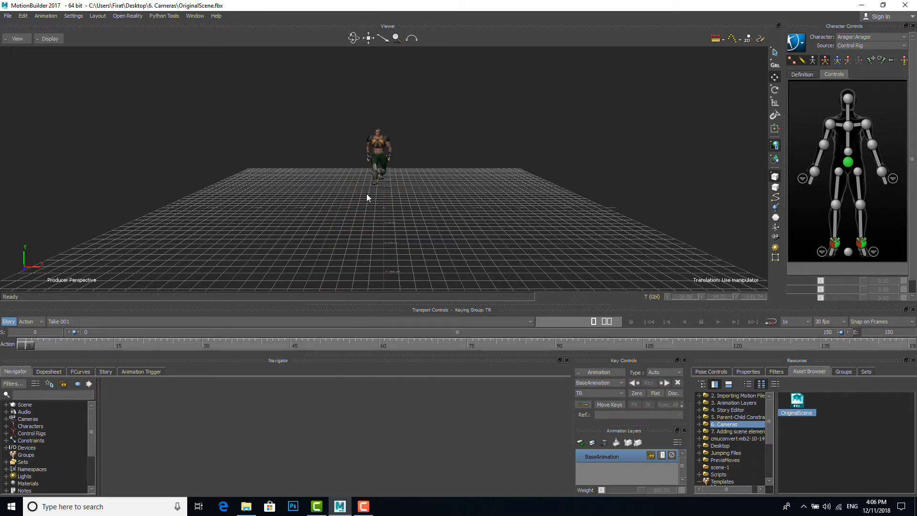
{"action": "mouse_move", "coordinate": [377, 194]}
{"action": "left_mouse_down", "text": "ctrl"}
{"action": "mouse_move", "coordinate": [543, 189]}
{"action": "mouse_move", "coordinate": [385, 204]}
{"action": "left_mouse_up", "text": "ctrl"}
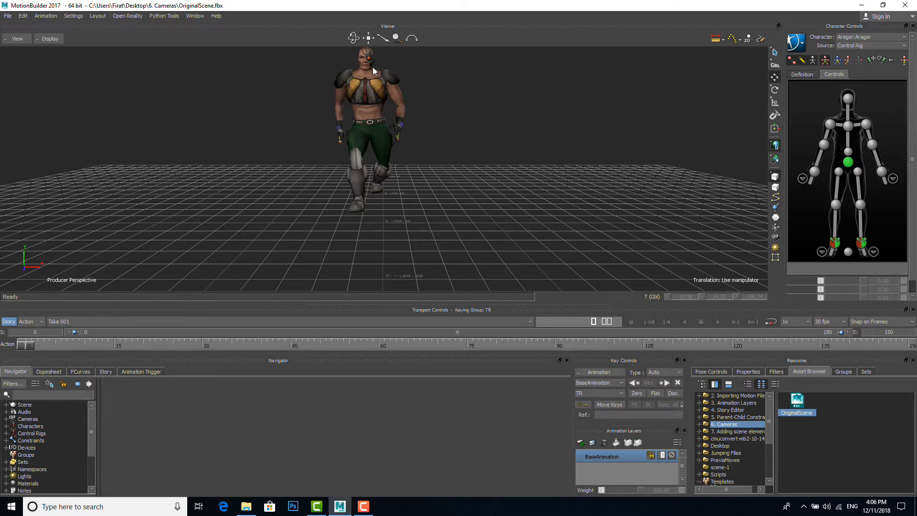
{"action": "left_click_drag", "start_coordinate": [448, 173], "coordinate": [283, 217], "text": "ctrl"}
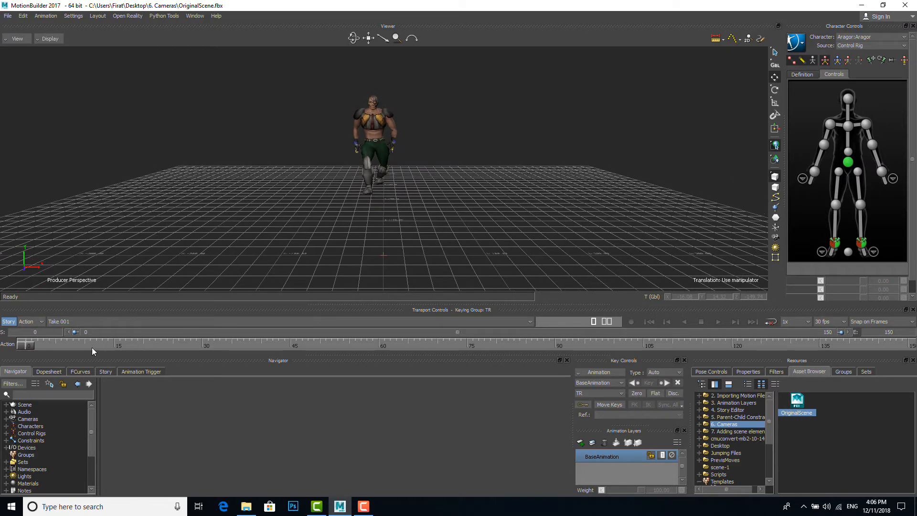
{"action": "left_click_drag", "start_coordinate": [30, 343], "coordinate": [285, 344]}
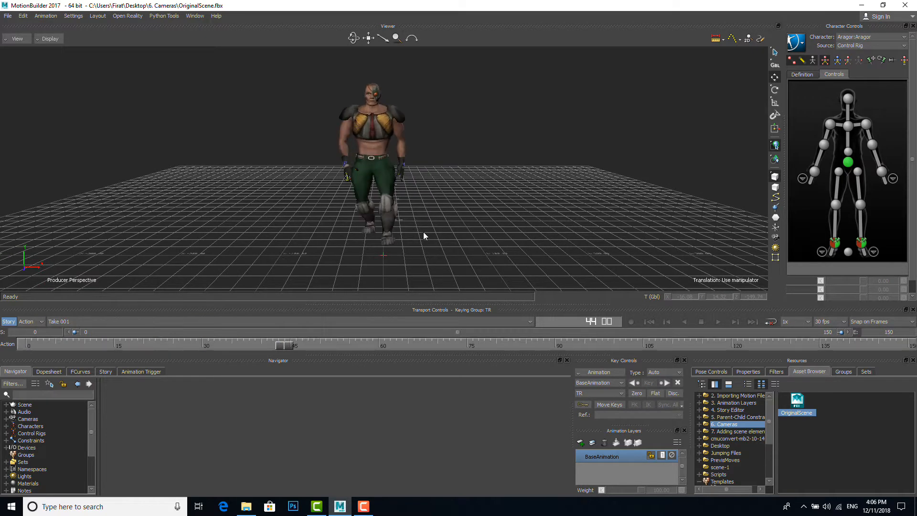
{"action": "left_click_drag", "start_coordinate": [380, 239], "coordinate": [387, 262], "text": "ctrl"}
{"action": "left_click_drag", "start_coordinate": [283, 341], "coordinate": [614, 342]}
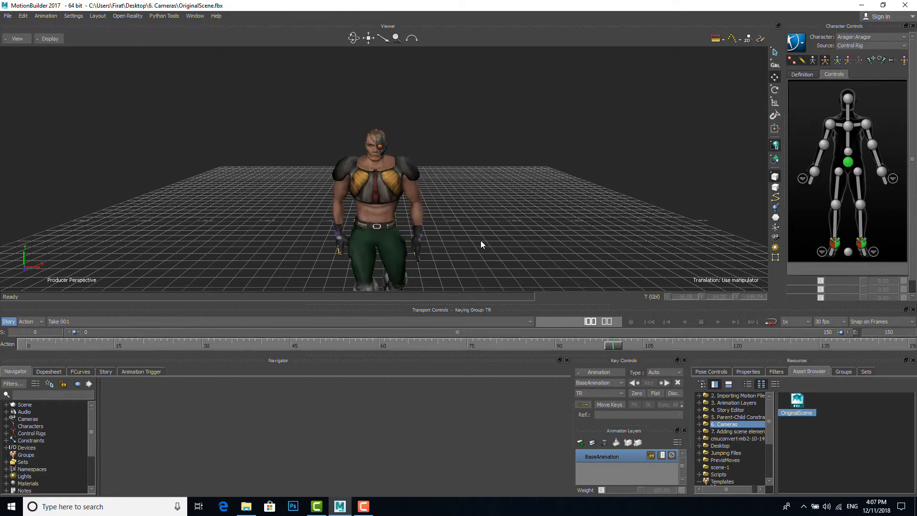
{"action": "left_click_drag", "start_coordinate": [480, 243], "coordinate": [414, 253], "text": "ctrl"}
{"action": "left_click_drag", "start_coordinate": [613, 343], "coordinate": [668, 329]}
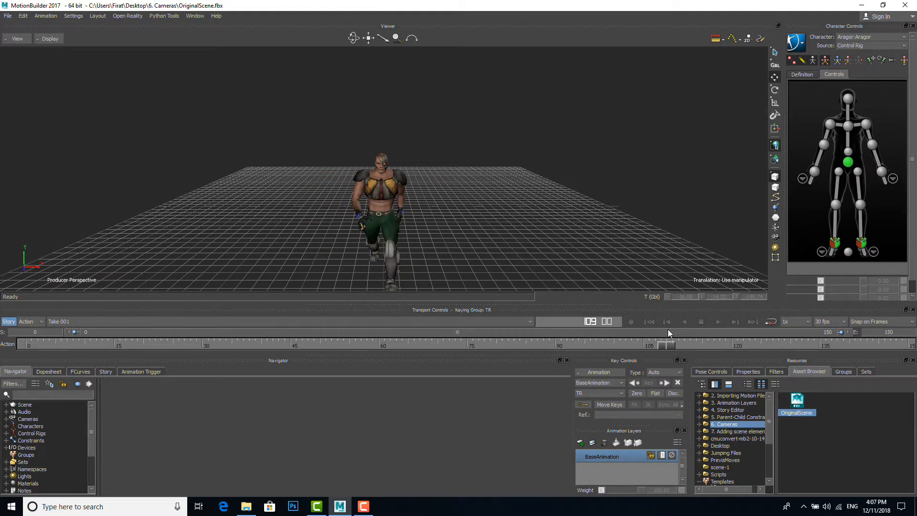
{"action": "left_click_drag", "start_coordinate": [668, 329], "coordinate": [28, 344]}
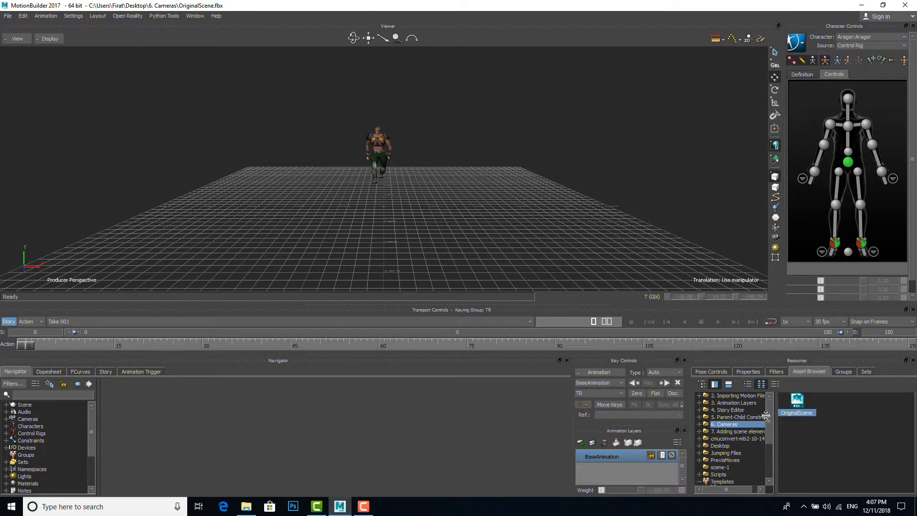
Add a Camera from the Elements templates to the scene, in front of the character at about X 117.9, Y -67.8, Z 12.4
{"action": "left_click_drag", "start_coordinate": [770, 416], "coordinate": [766, 450]}
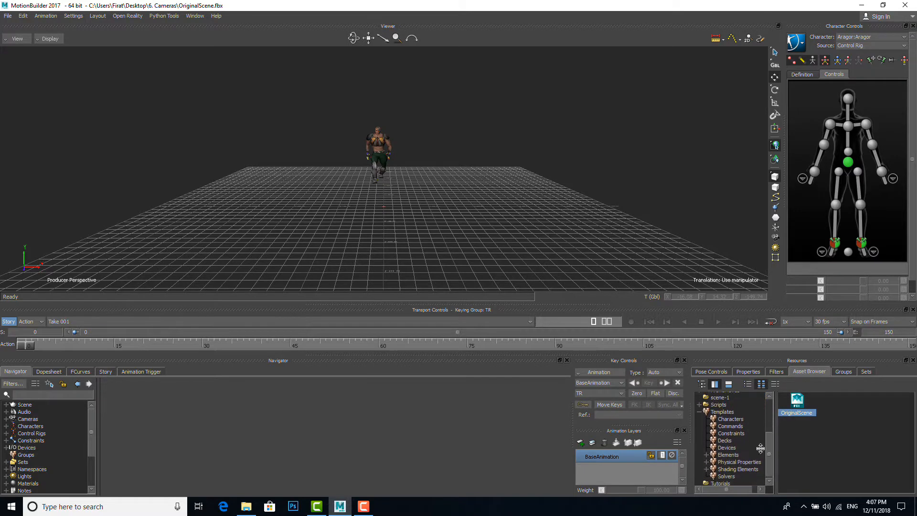
{"action": "left_click", "coordinate": [721, 412]}
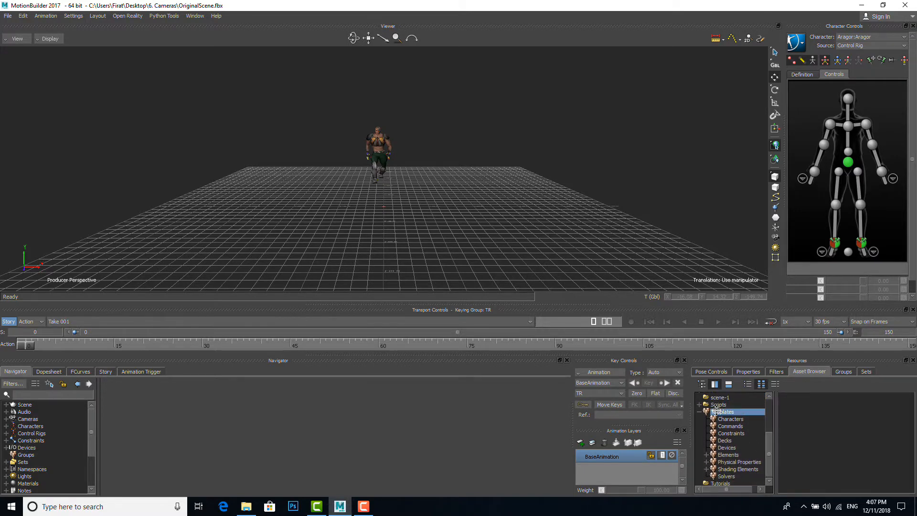
{"action": "left_click", "coordinate": [726, 455]}
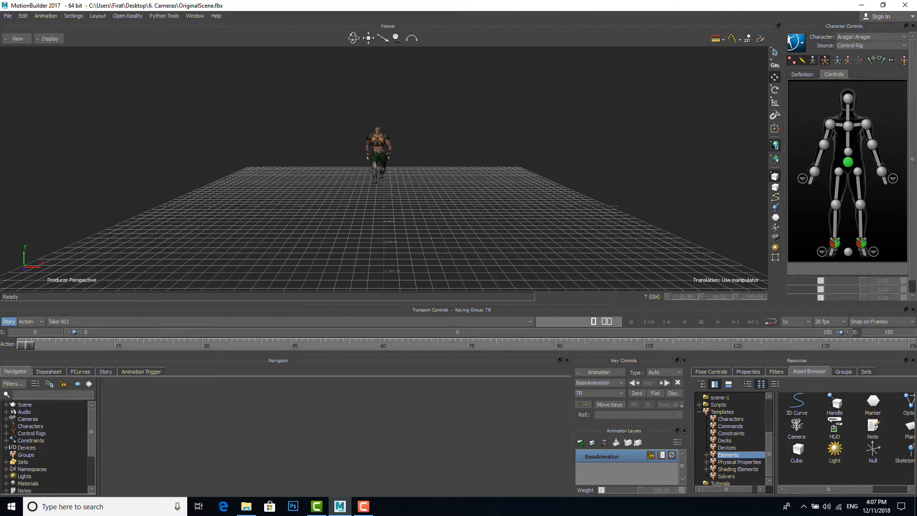
{"action": "left_click_drag", "start_coordinate": [795, 433], "coordinate": [439, 240]}
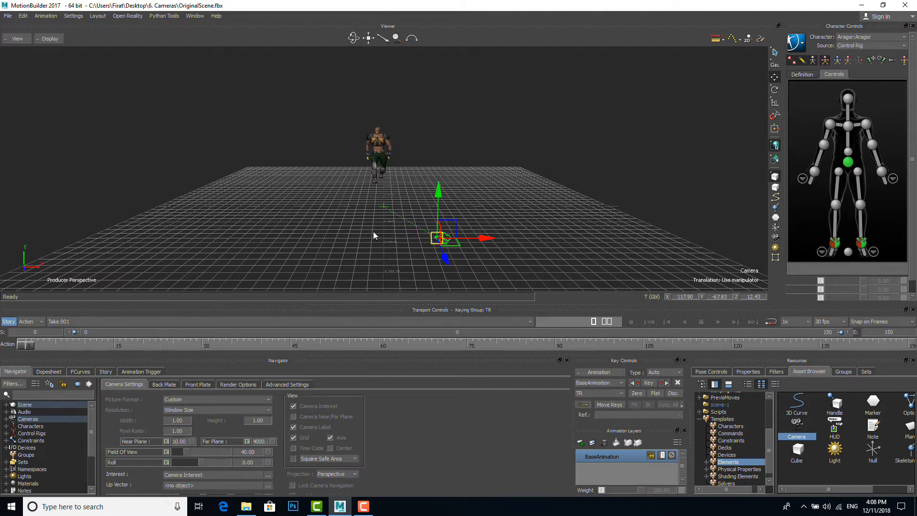
Move the Camera Interest along the ground to the character's feet, at about X -13.9, Y 0, Z -363.8
{"action": "left_click", "coordinate": [5, 404]}
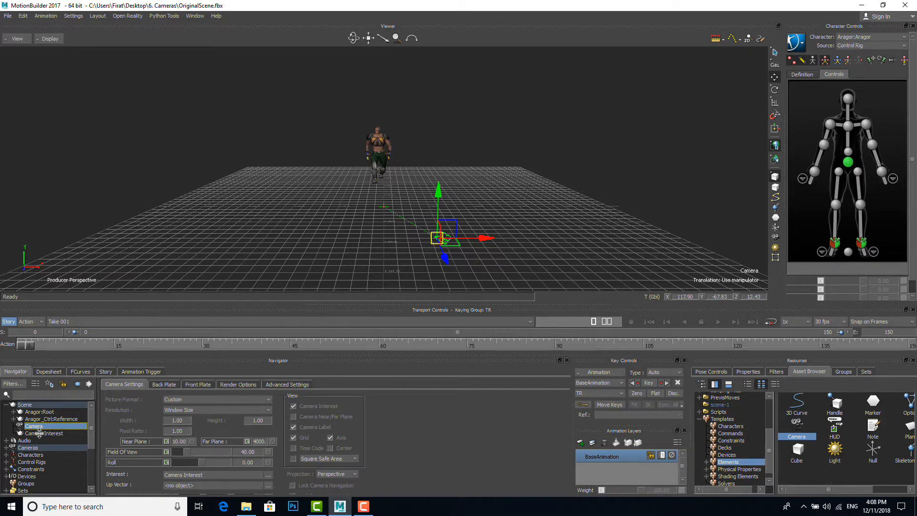
{"action": "left_click_drag", "start_coordinate": [361, 260], "coordinate": [420, 243], "text": "ctrl"}
{"action": "left_click", "coordinate": [409, 228]}
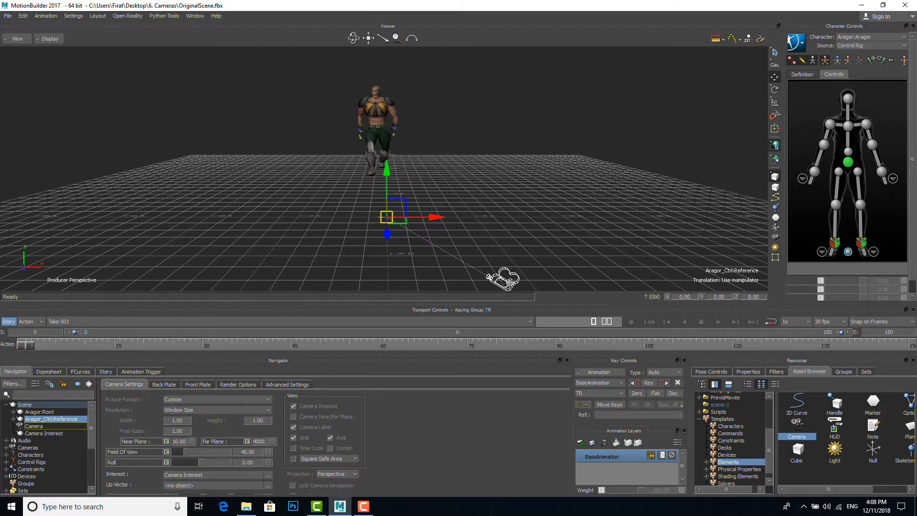
{"action": "left_click", "coordinate": [36, 433]}
{"action": "left_click_drag", "start_coordinate": [398, 228], "coordinate": [482, 190]}
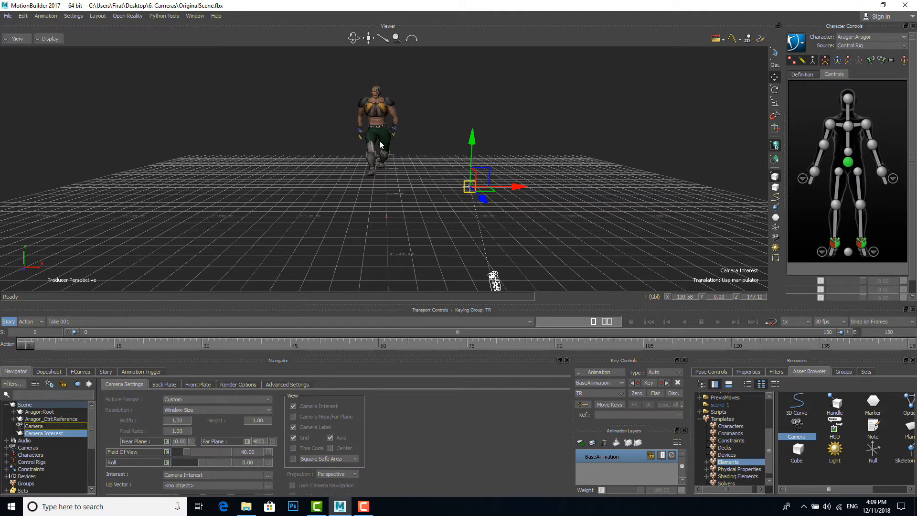
{"action": "left_click_drag", "start_coordinate": [494, 197], "coordinate": [390, 167]}
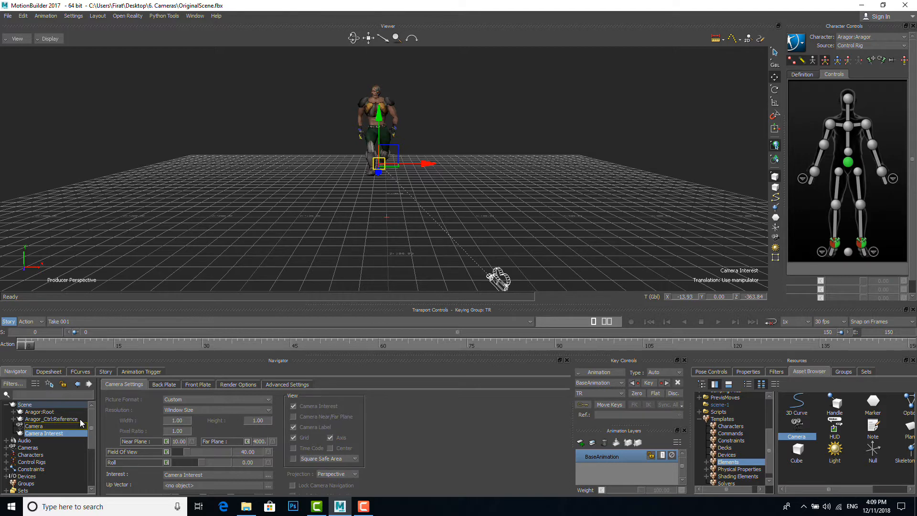
Rename the new camera in the scene hierarchy as Camera_A
{"action": "left_click", "coordinate": [55, 426]}
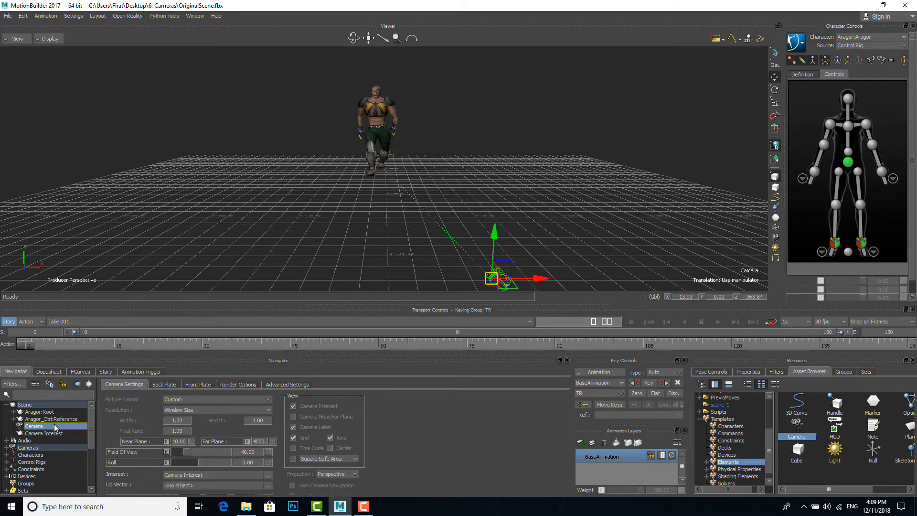
{"action": "right_click", "coordinate": [56, 427]}
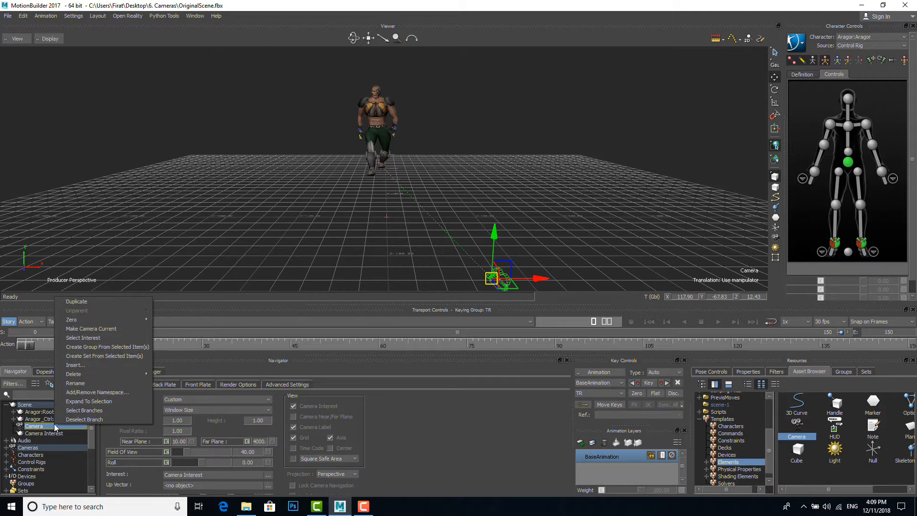
{"action": "left_click", "coordinate": [96, 383]}
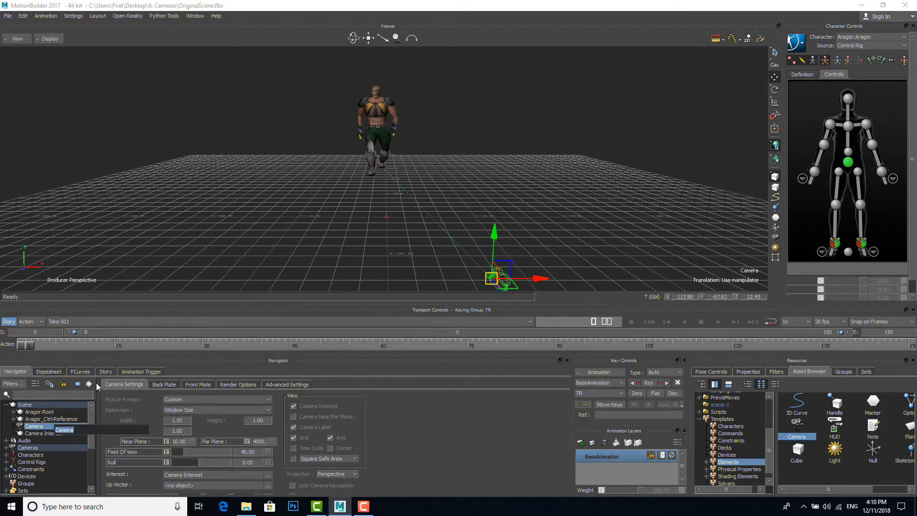
{"action": "key", "text": "Right"}
{"action": "type", "text": "_A"}
{"action": "key", "text": "Return"}
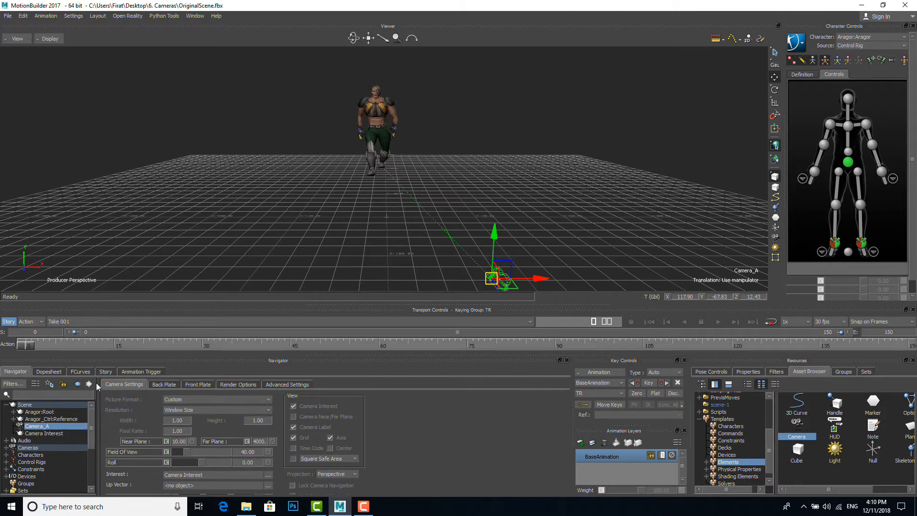
Rename the camera's interest object as Camera_A Interest
{"action": "left_click", "coordinate": [37, 433]}
{"action": "right_click", "coordinate": [40, 433]}
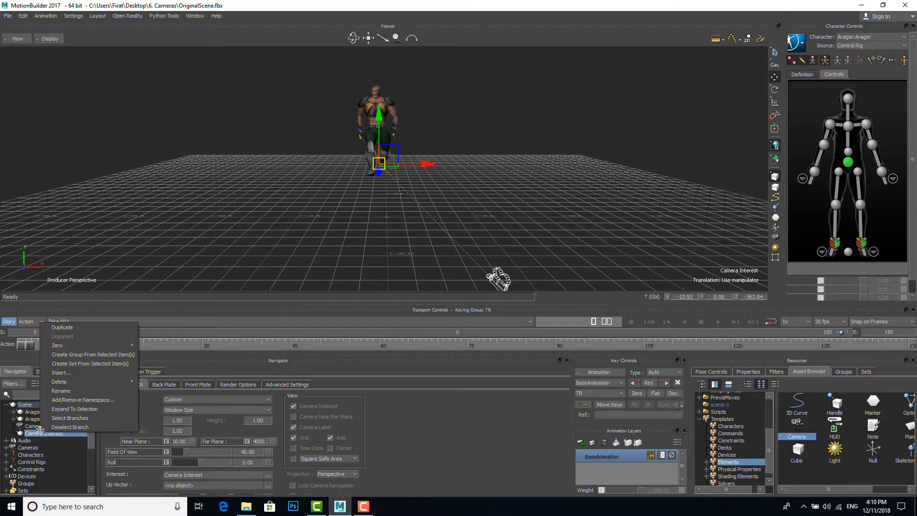
{"action": "left_click", "coordinate": [94, 391]}
{"action": "key", "text": "End"}
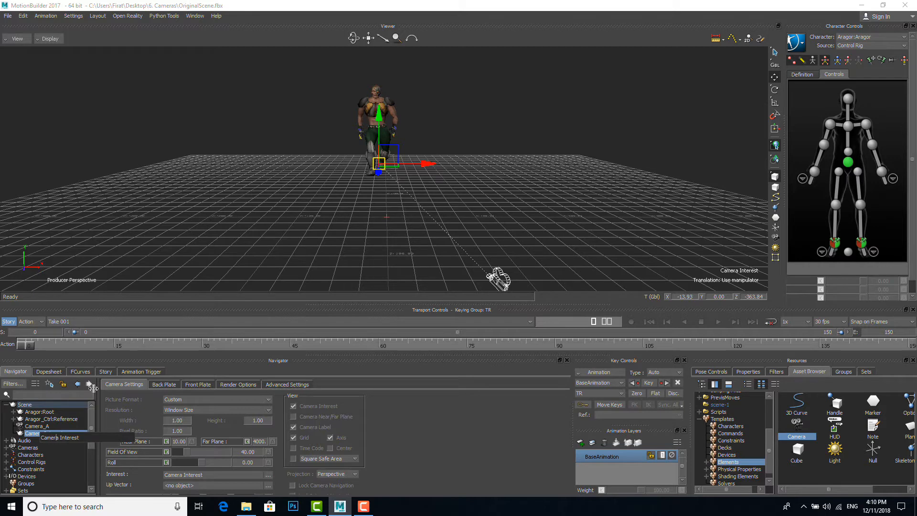
{"action": "type", "text": "_a"}
{"action": "key", "text": "BackSpace"}
{"action": "type", "text": "A"}
{"action": "key", "text": "Return"}
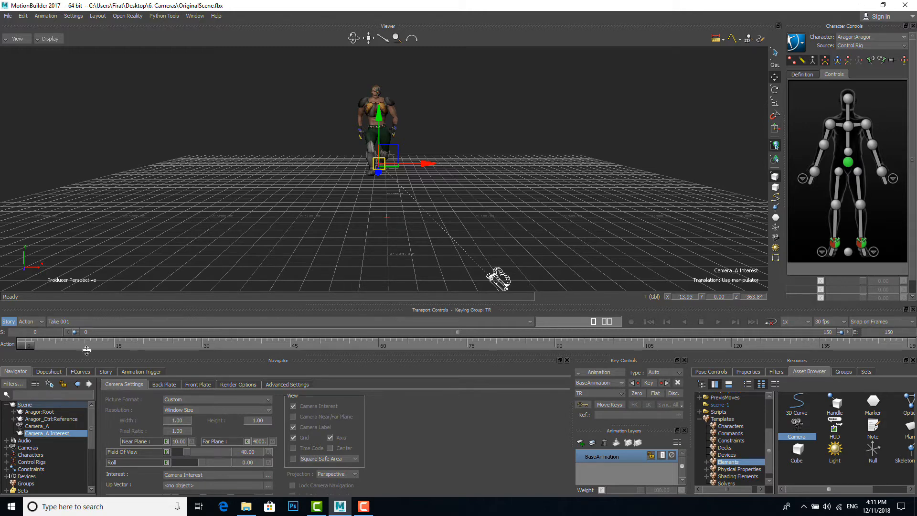
Look at the scene through Camera_A and return to the Producer Perspective
{"action": "left_click", "coordinate": [17, 39]}
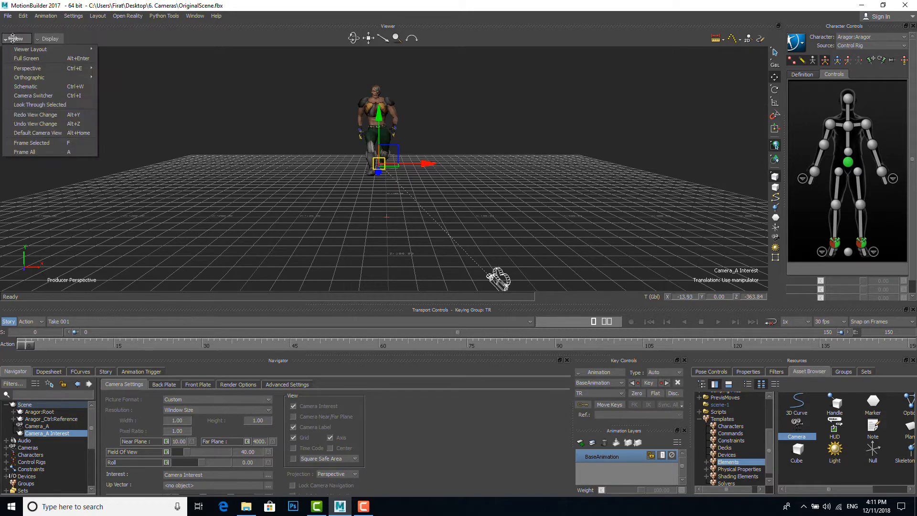
{"action": "mouse_move", "coordinate": [21, 73]}
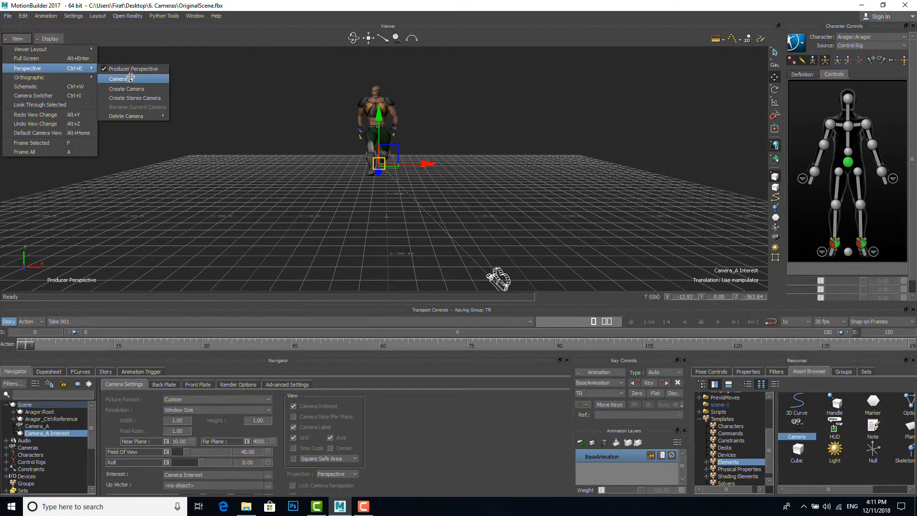
{"action": "left_click", "coordinate": [131, 78]}
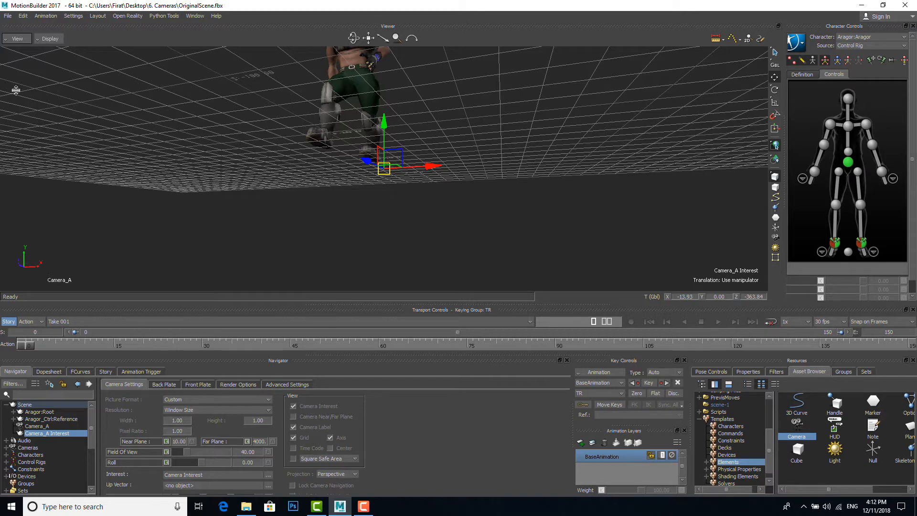
{"action": "left_click", "coordinate": [16, 39]}
{"action": "mouse_move", "coordinate": [19, 68]}
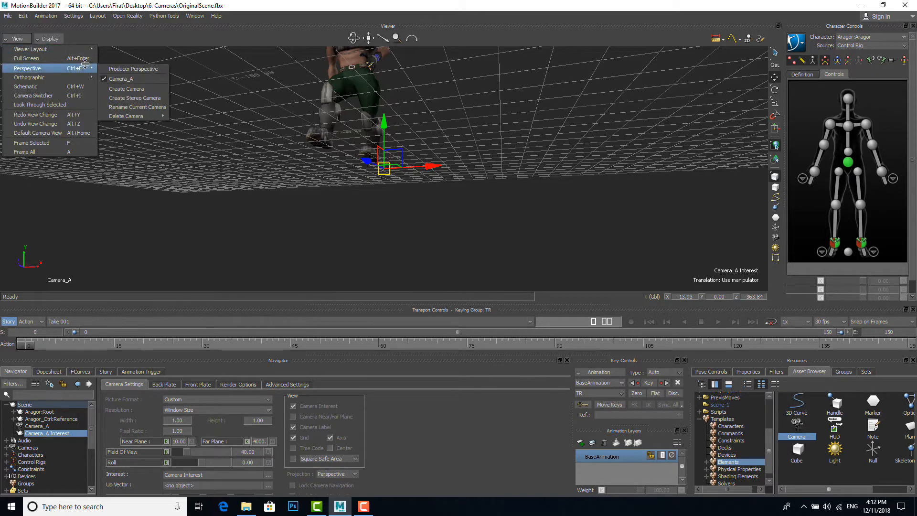
{"action": "left_click", "coordinate": [114, 66]}
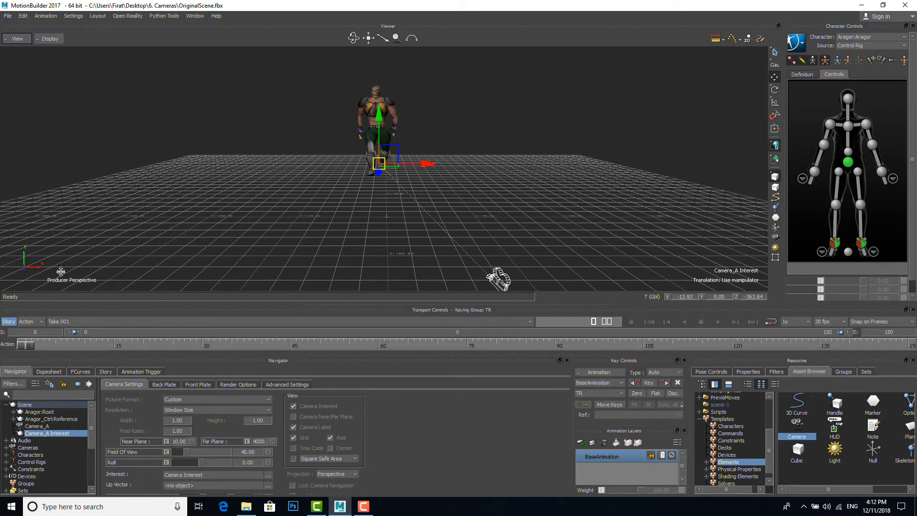
Switch the viewer to Camera_A and reposition the camera above the ground for a close front view of the character's lower legs
{"action": "left_click", "coordinate": [19, 39]}
{"action": "mouse_move", "coordinate": [22, 69]}
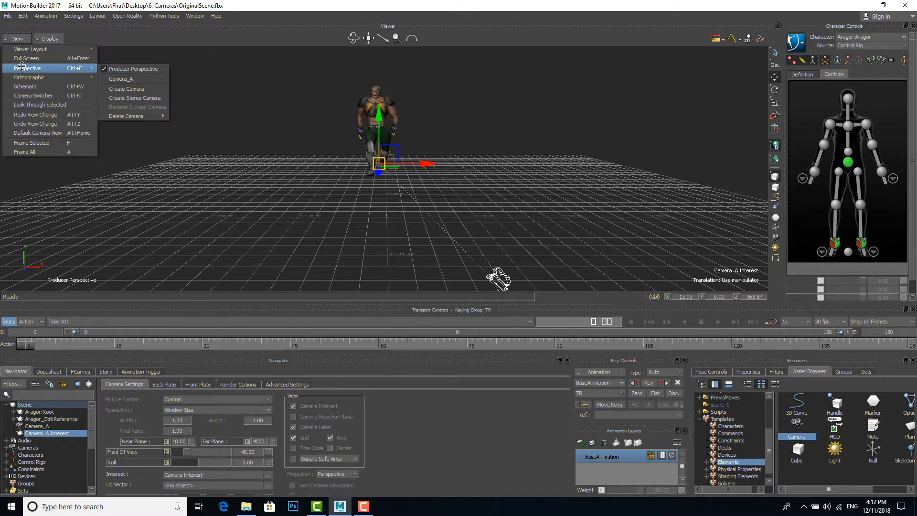
{"action": "left_click", "coordinate": [122, 78]}
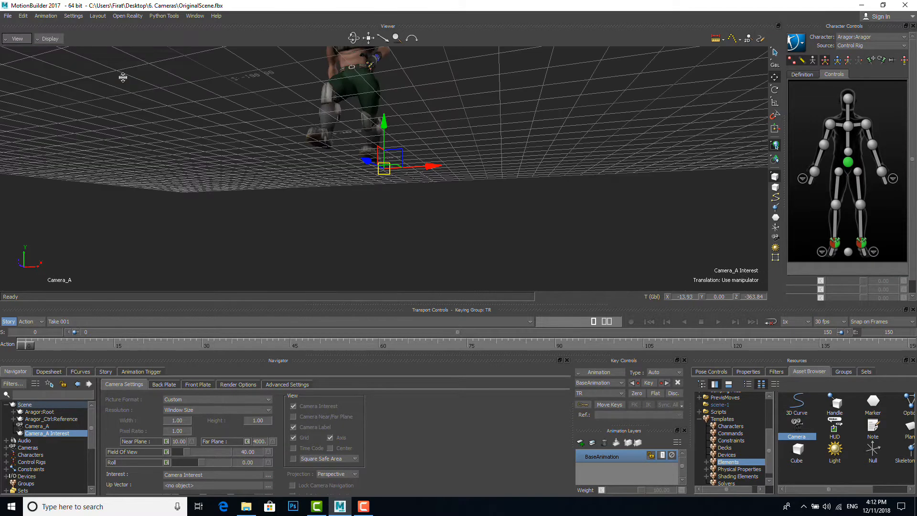
{"action": "left_click_drag", "start_coordinate": [277, 108], "coordinate": [296, 123], "text": "ctrl+shift"}
{"action": "left_click_drag", "start_coordinate": [375, 179], "coordinate": [449, 170], "text": "ctrl"}
{"action": "left_click_drag", "start_coordinate": [408, 209], "coordinate": [412, 211], "text": "ctrl"}
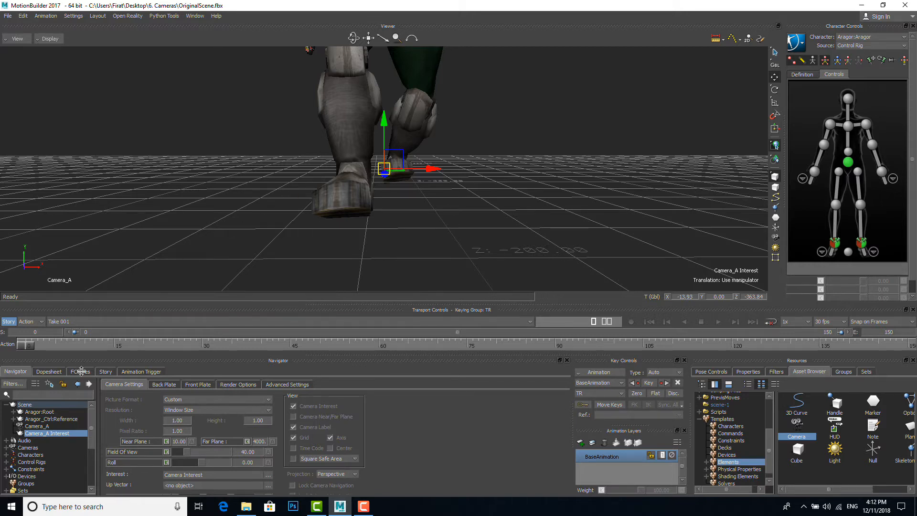
Key Camera_A's current position at frame 0, and key it at frame 105 raised to about X -26, Y 148, Z 301
{"action": "left_click", "coordinate": [34, 427]}
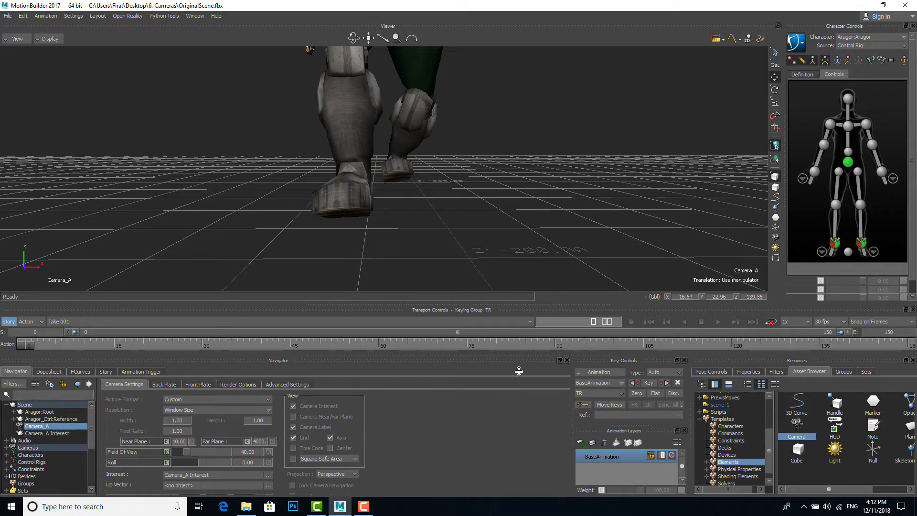
{"action": "left_click", "coordinate": [649, 383]}
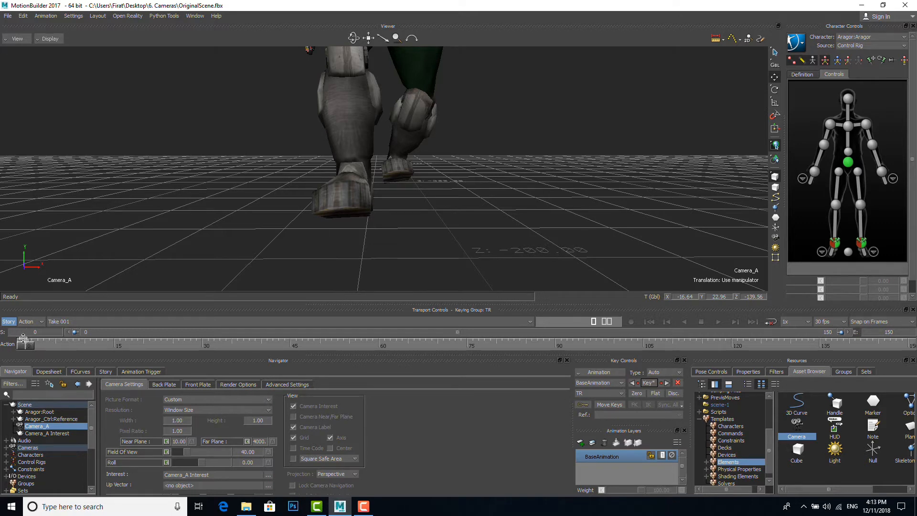
{"action": "left_click_drag", "start_coordinate": [23, 344], "coordinate": [648, 331]}
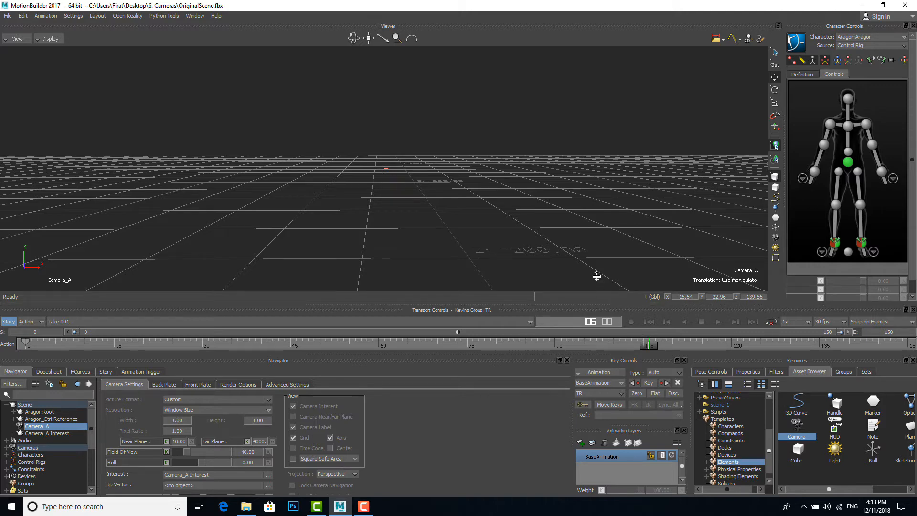
{"action": "left_click_drag", "start_coordinate": [552, 263], "coordinate": [428, 194]}
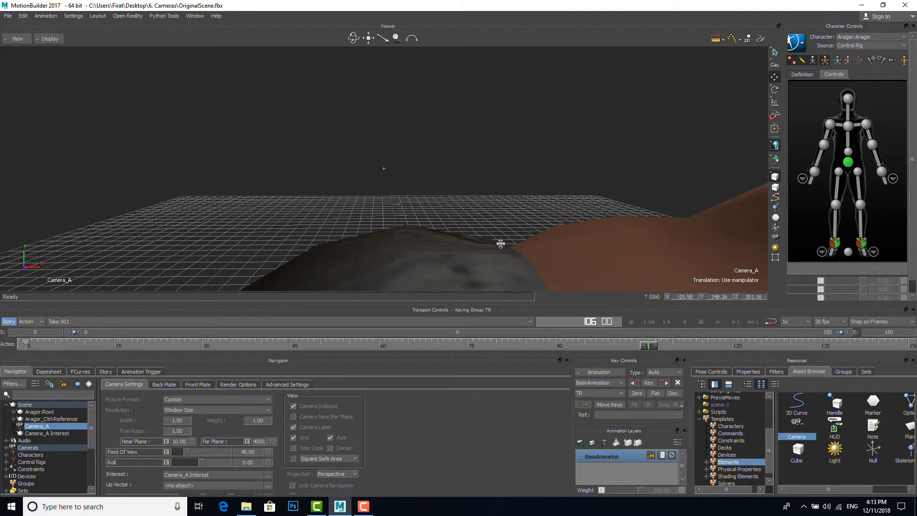
{"action": "left_click", "coordinate": [649, 383]}
Lower Camera_A at frame 0 to about X -15, Y 13, Z -140, key it, and review its move through the camera
{"action": "left_click_drag", "start_coordinate": [651, 346], "coordinate": [1, 267]}
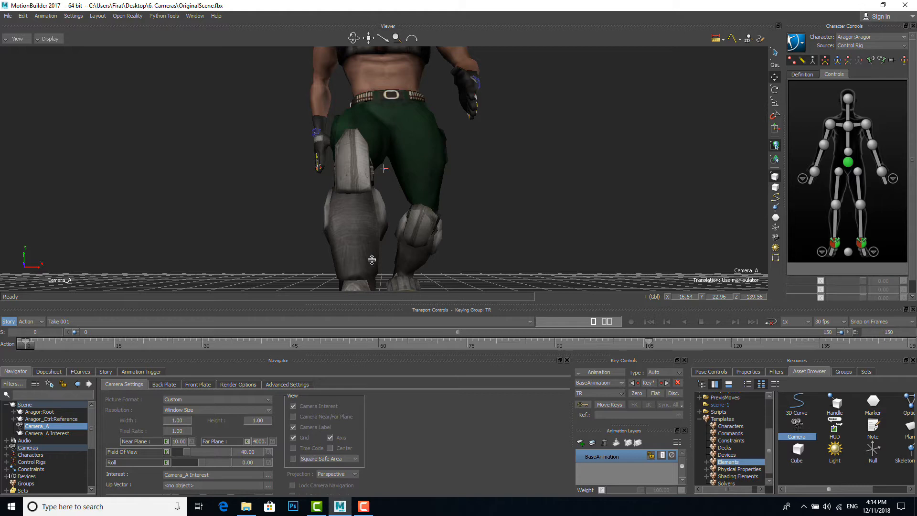
{"action": "left_click_drag", "start_coordinate": [360, 255], "coordinate": [381, 249], "text": "ctrl+shift"}
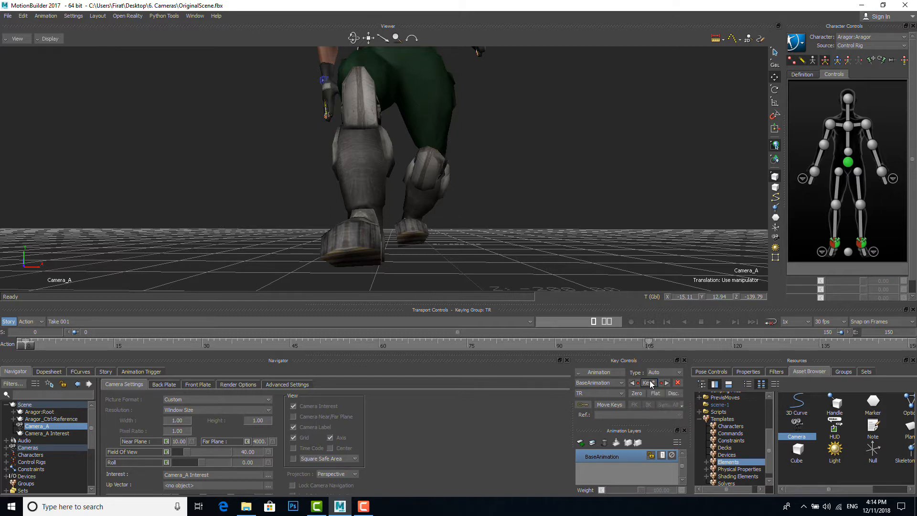
{"action": "left_click", "coordinate": [717, 321]}
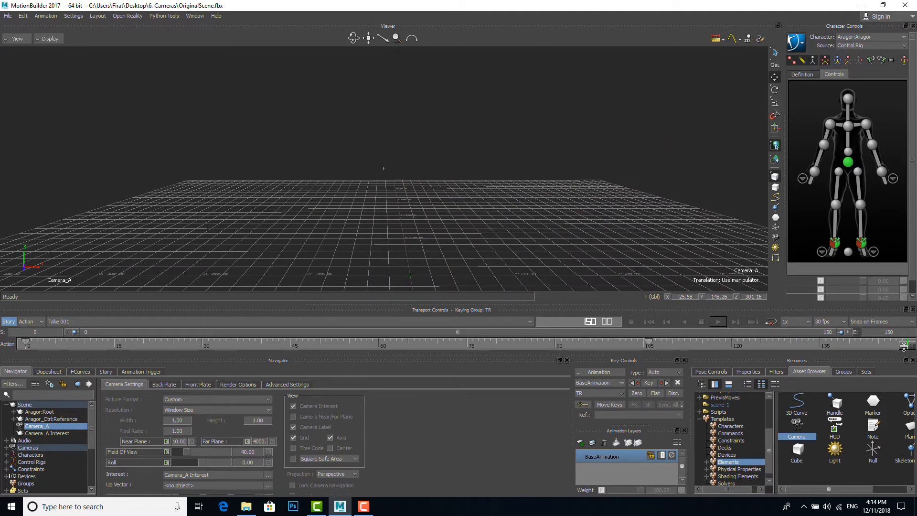
{"action": "left_click_drag", "start_coordinate": [903, 344], "coordinate": [19, 357]}
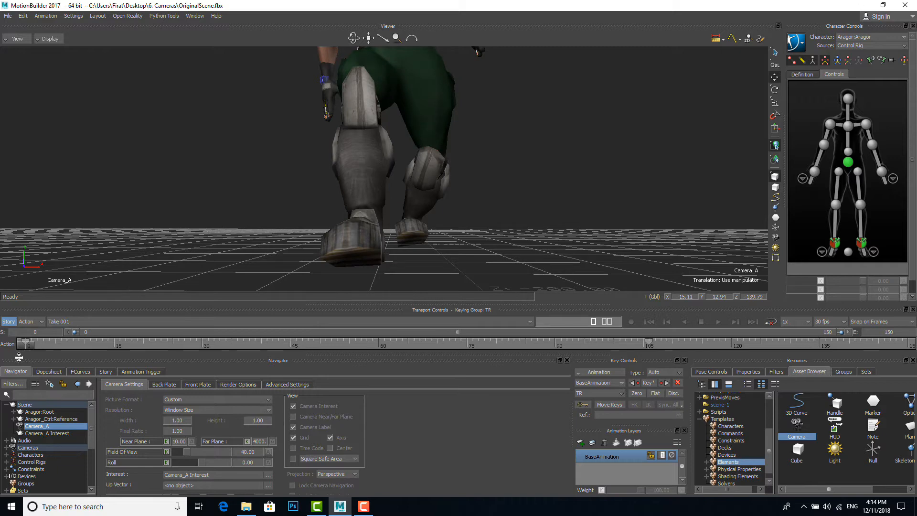
{"action": "left_click_drag", "start_coordinate": [19, 358], "coordinate": [651, 391]}
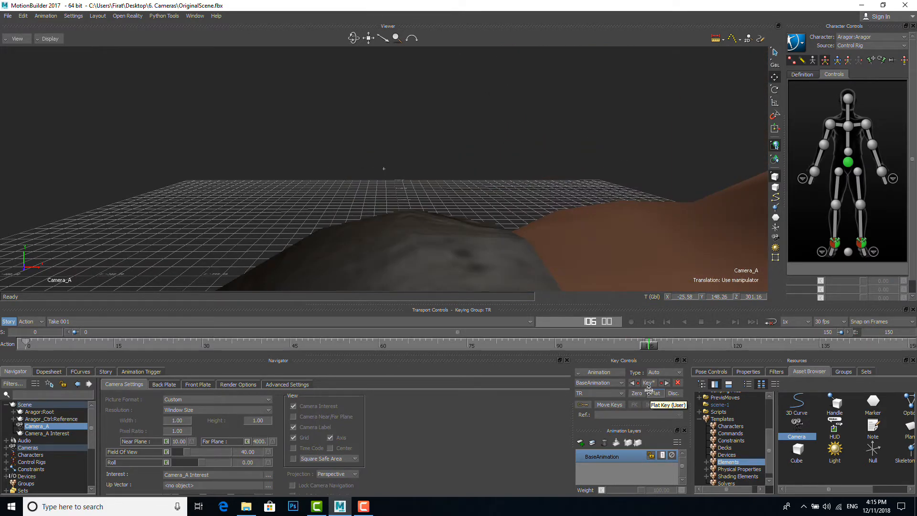
Switch to Producer Perspective, orbit to see Camera_A beside the character, and play the animation from frame 0
{"action": "left_click", "coordinate": [13, 41]}
{"action": "mouse_move", "coordinate": [43, 68]}
{"action": "left_click", "coordinate": [126, 69]}
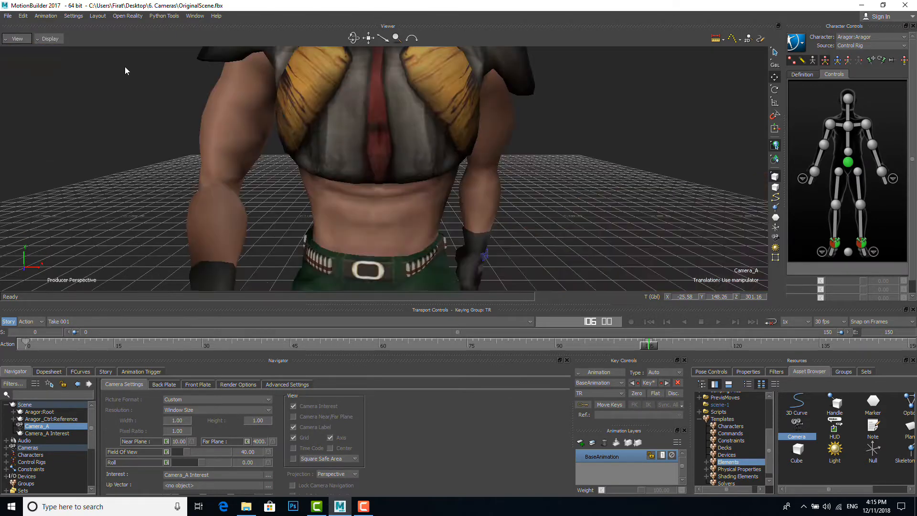
{"action": "left_click_drag", "start_coordinate": [516, 170], "coordinate": [507, 188], "text": "ctrl"}
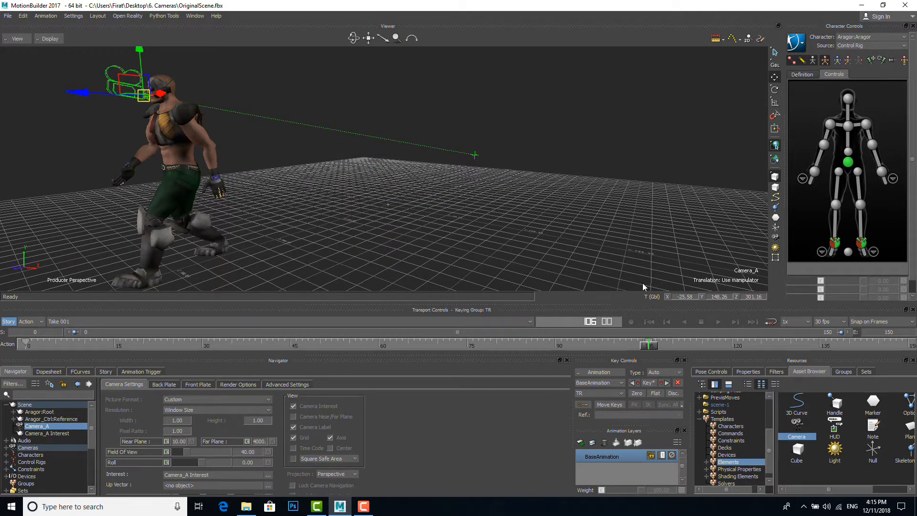
{"action": "left_click_drag", "start_coordinate": [648, 346], "coordinate": [27, 345]}
{"action": "left_click", "coordinate": [356, 209]}
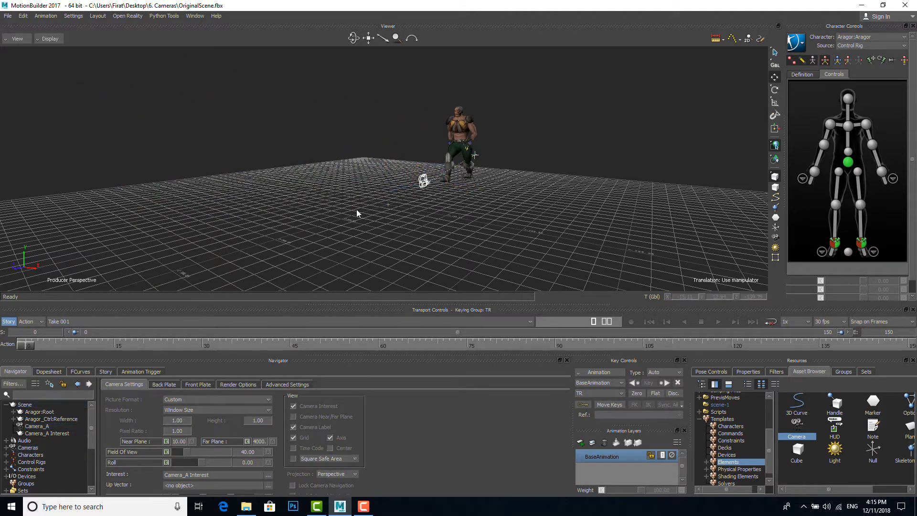
{"action": "left_click", "coordinate": [718, 322]}
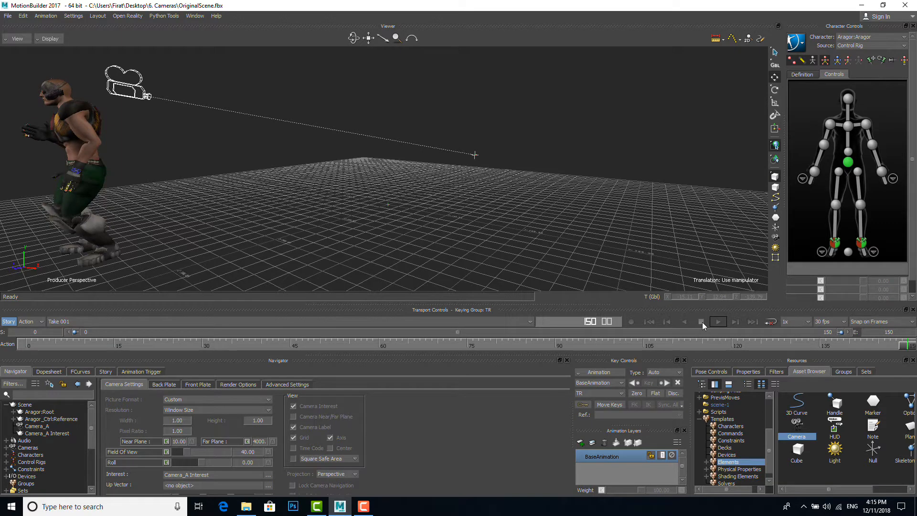
Add a second camera from the Elements templates onto the ground grid in the scene
{"action": "left_click", "coordinate": [722, 419]}
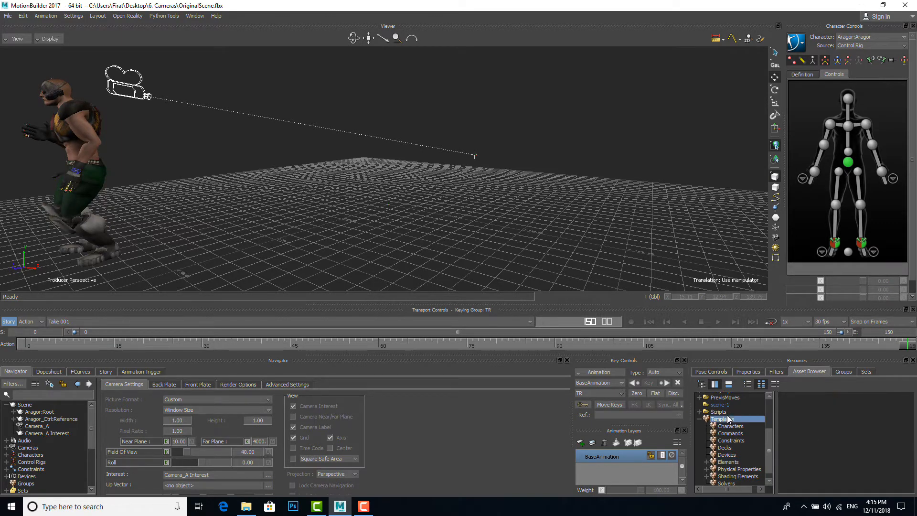
{"action": "left_click", "coordinate": [728, 462]}
{"action": "left_click", "coordinate": [796, 428]}
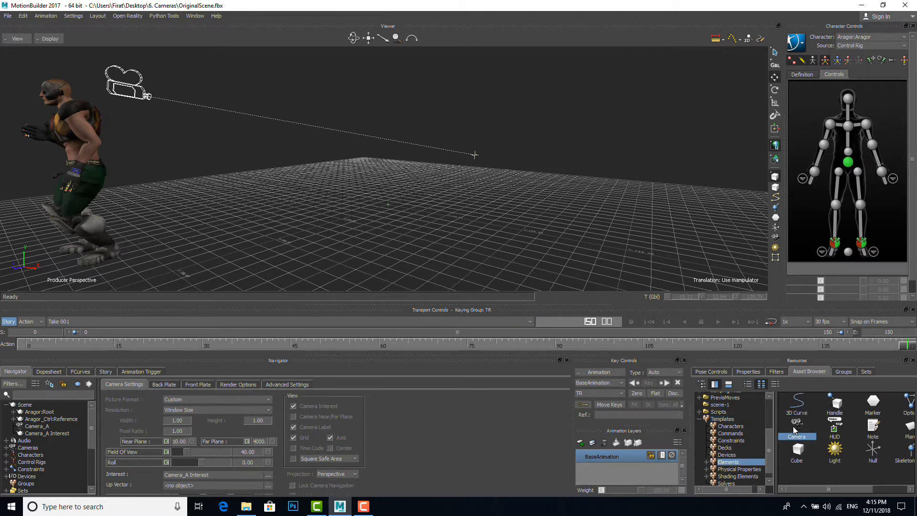
{"action": "left_click_drag", "start_coordinate": [796, 426], "coordinate": [512, 242]}
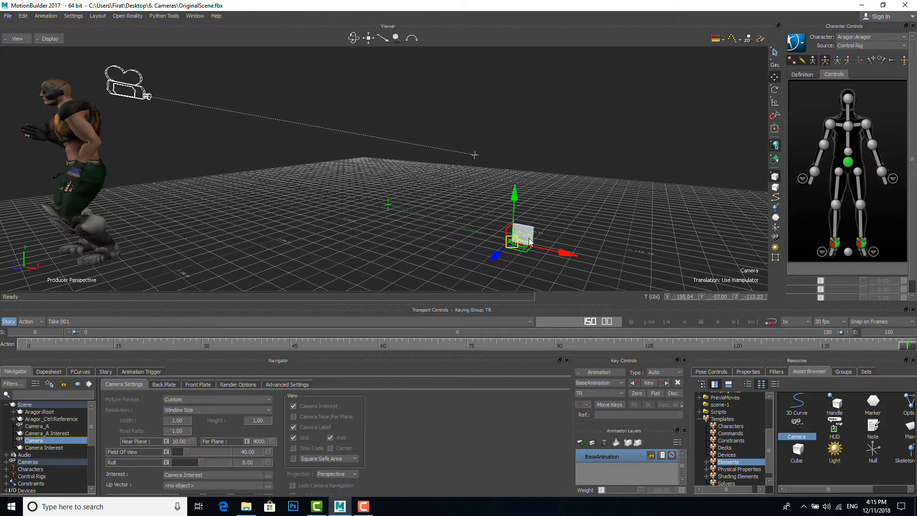
Rename the new camera in the scene hierarchy as Camera_B
{"action": "right_click", "coordinate": [43, 445]}
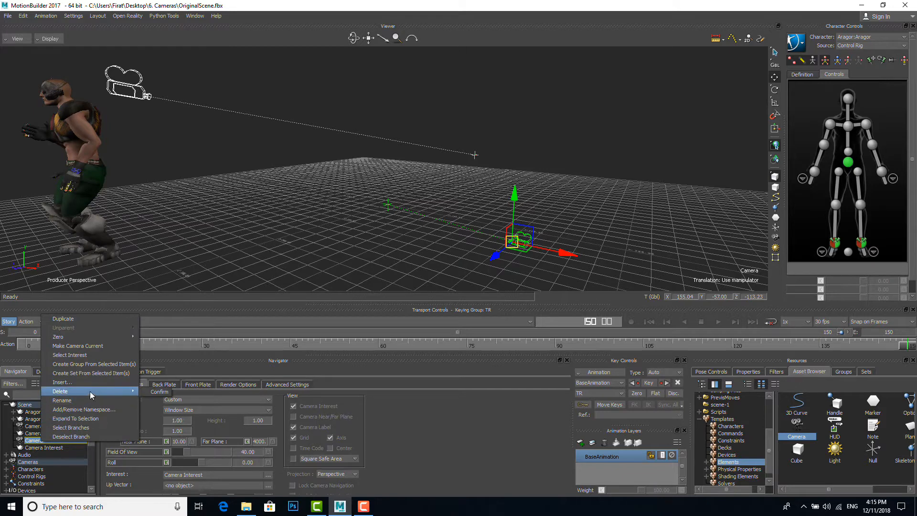
{"action": "left_click", "coordinate": [114, 400]}
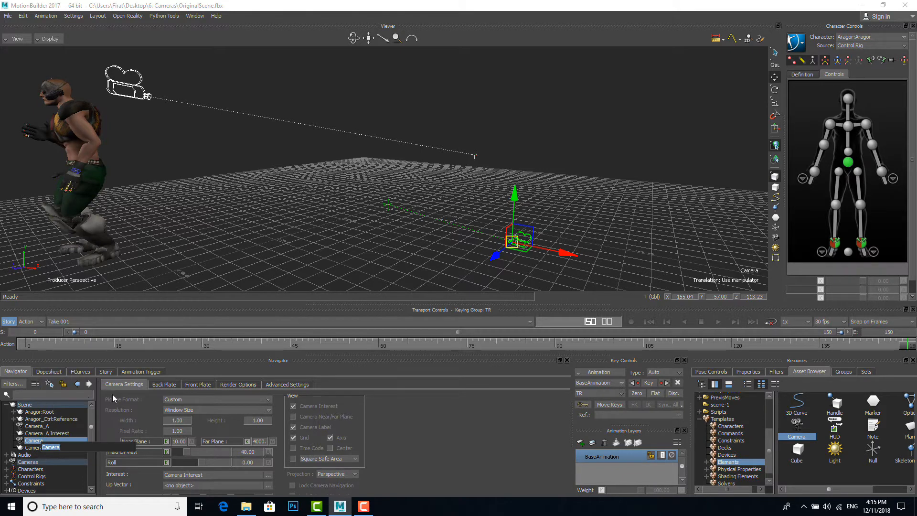
{"action": "key", "text": "Right"}
{"action": "type", "text": "_B"}
Rename the second camera's interest object as Camera_B Interest
{"action": "left_click", "coordinate": [44, 448]}
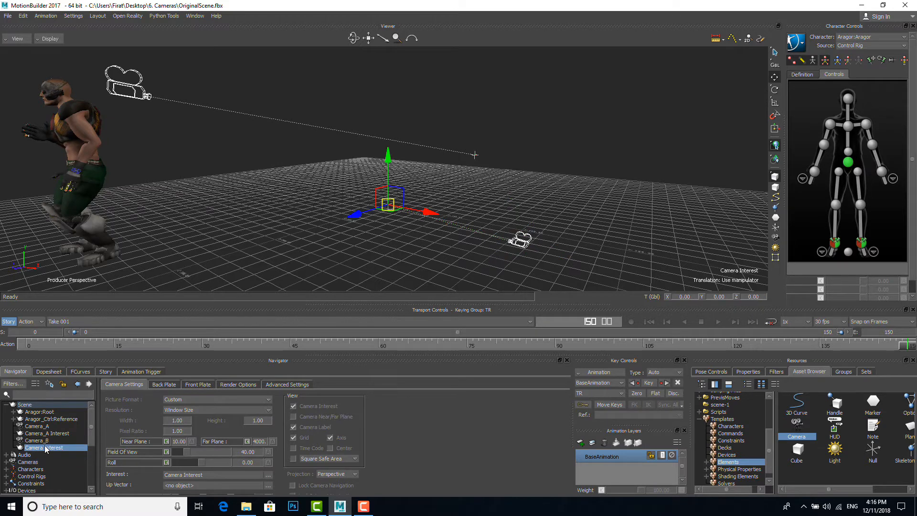
{"action": "right_click", "coordinate": [45, 448]}
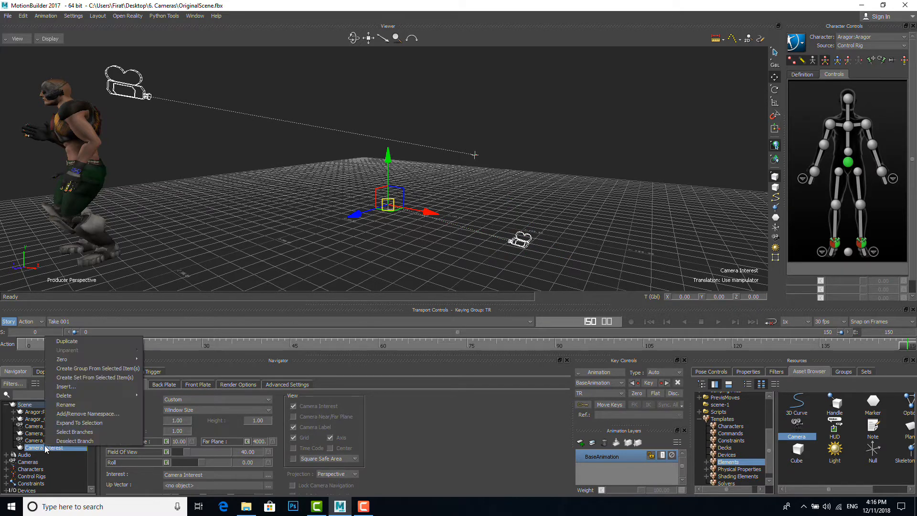
{"action": "left_click", "coordinate": [98, 407]}
{"action": "key", "text": "Right"}
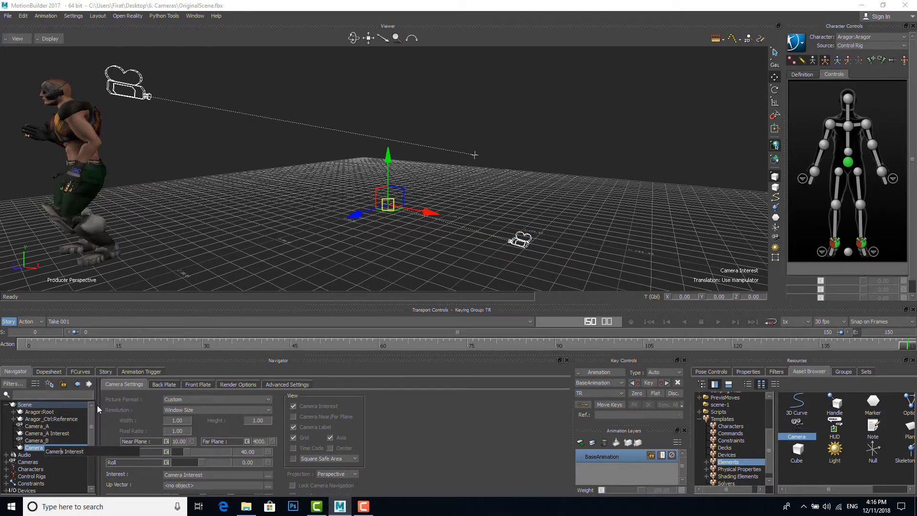
{"action": "type", "text": "_B"}
{"action": "key", "text": "Return"}
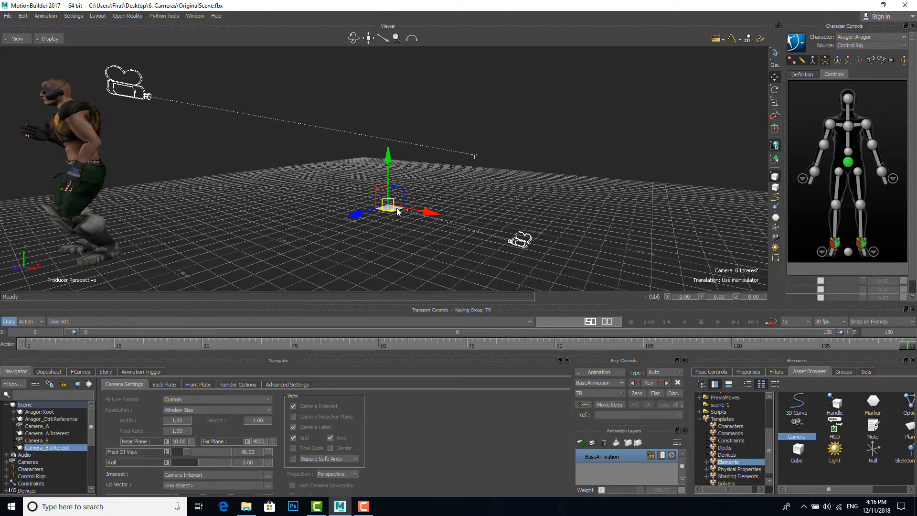
Move Camera_B Interest to the character's feet and place Camera_B in front of the character at about X -374, Y -57, Z 418
{"action": "left_click_drag", "start_coordinate": [394, 208], "coordinate": [115, 248]}
{"action": "left_click", "coordinate": [515, 235]}
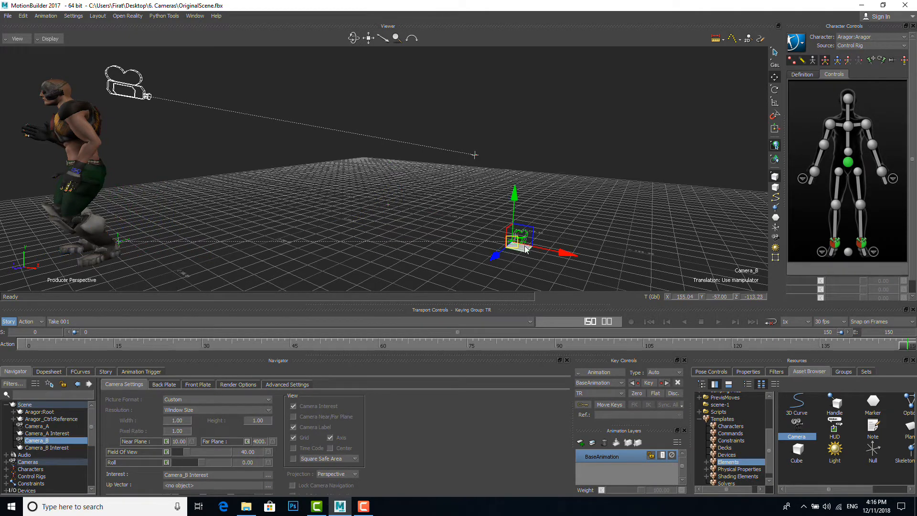
{"action": "left_click_drag", "start_coordinate": [515, 235], "coordinate": [2, 217]}
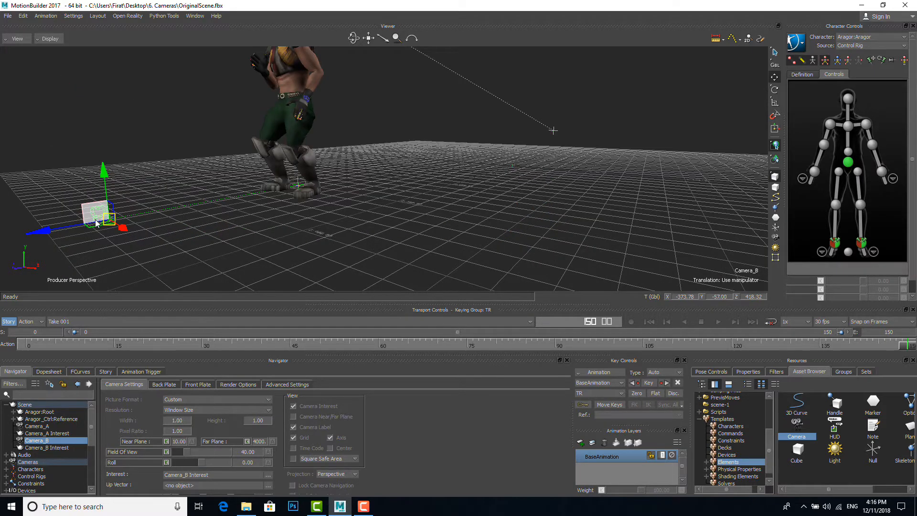
Look through Camera_B and reposition it to about X -321, Y 99, Z 519, framing the character's whole body above the ground
{"action": "left_click", "coordinate": [12, 42]}
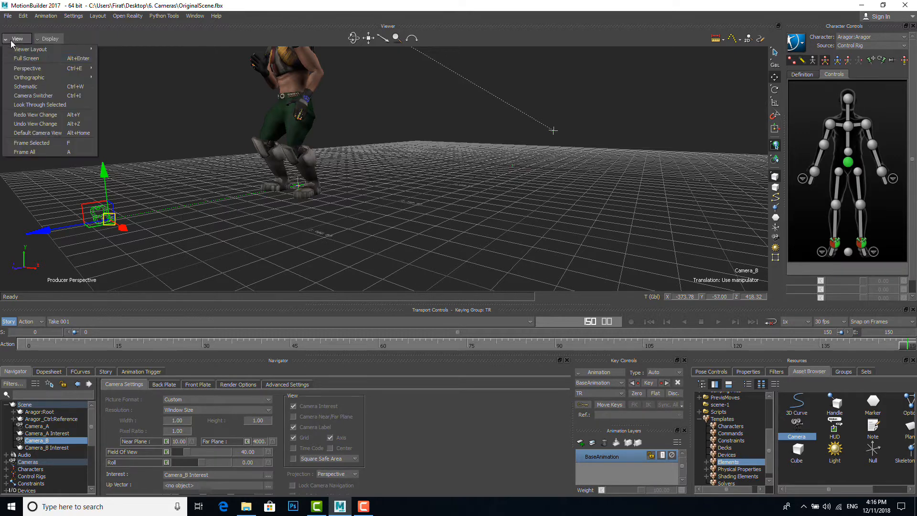
{"action": "mouse_move", "coordinate": [20, 70]}
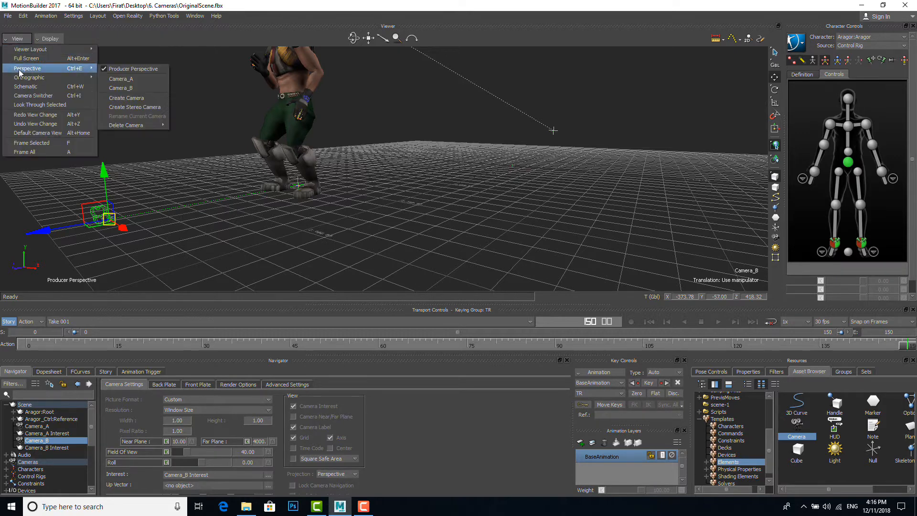
{"action": "left_click", "coordinate": [128, 88]}
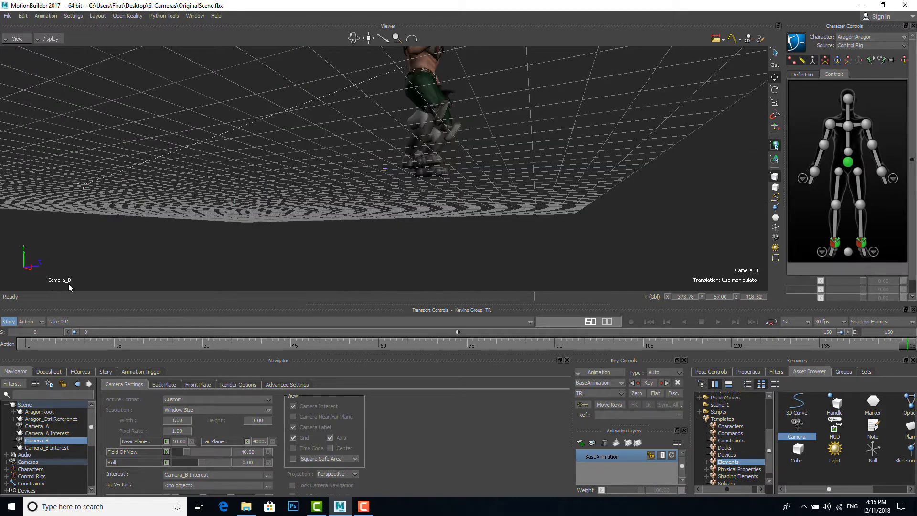
{"action": "left_click_drag", "start_coordinate": [426, 181], "coordinate": [436, 219], "text": "ctrl+shift"}
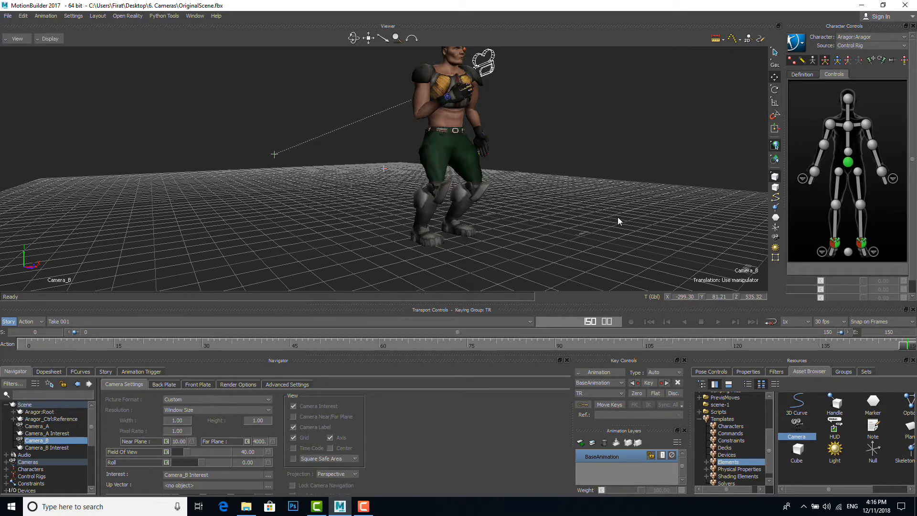
{"action": "left_click_drag", "start_coordinate": [363, 256], "coordinate": [380, 264], "text": "shift"}
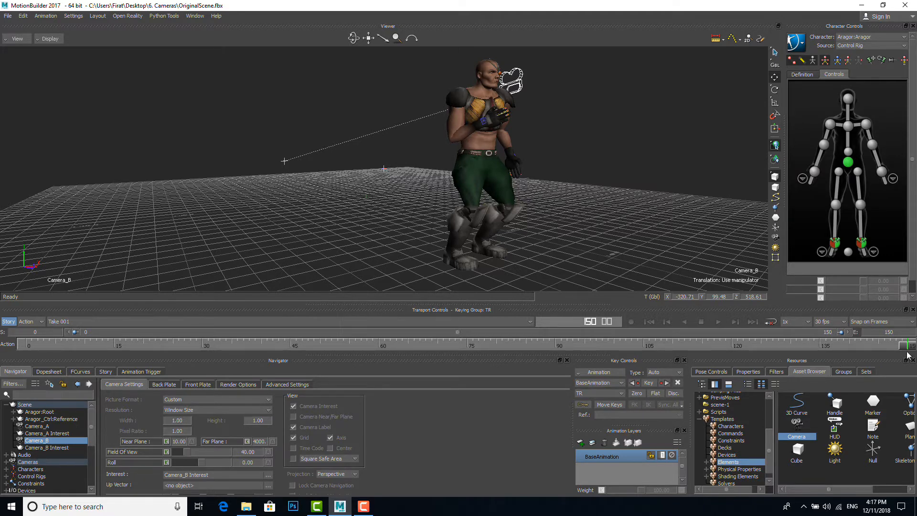
Key Camera_B's current position at frame 105
{"action": "left_click_drag", "start_coordinate": [903, 349], "coordinate": [642, 366]}
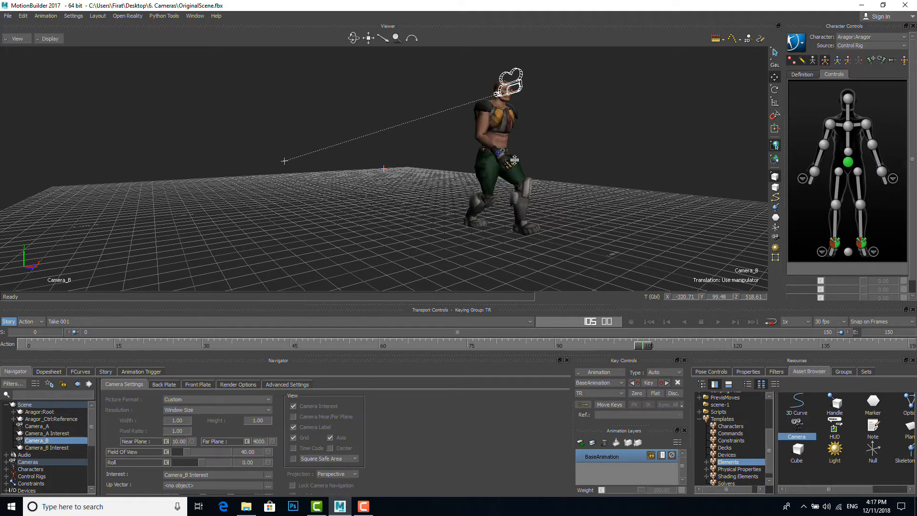
{"action": "left_click", "coordinate": [638, 347]}
{"action": "left_click_drag", "start_coordinate": [639, 347], "coordinate": [649, 347]}
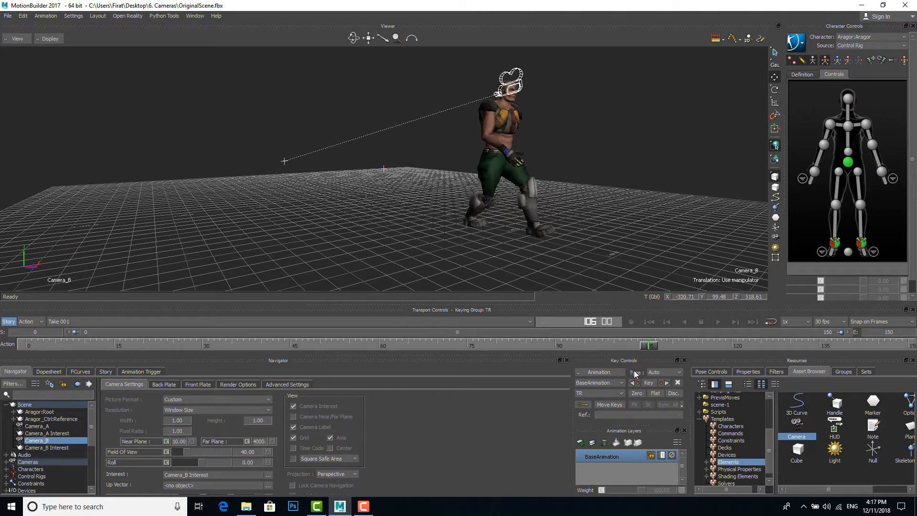
{"action": "left_click", "coordinate": [649, 382]}
At frame 150, orbit Camera_B around the character to about X 81, Y 68, Z 527 and key that position
{"action": "left_click_drag", "start_coordinate": [649, 346], "coordinate": [906, 347]}
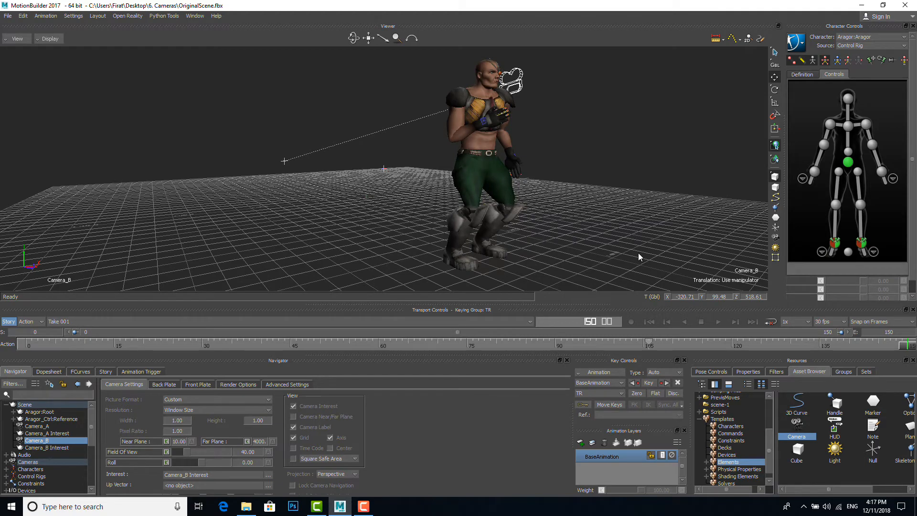
{"action": "left_click_drag", "start_coordinate": [640, 254], "coordinate": [547, 258], "text": "ctrl+shift"}
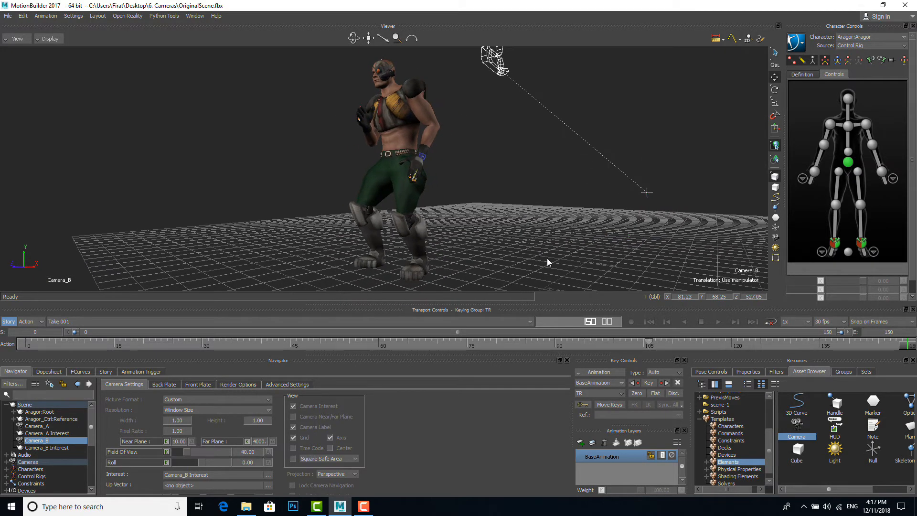
{"action": "left_click", "coordinate": [648, 383]}
Review Camera_B's keyed move by scrubbing back and playing the take through to frame 150
{"action": "left_click_drag", "start_coordinate": [909, 350], "coordinate": [420, 348]}
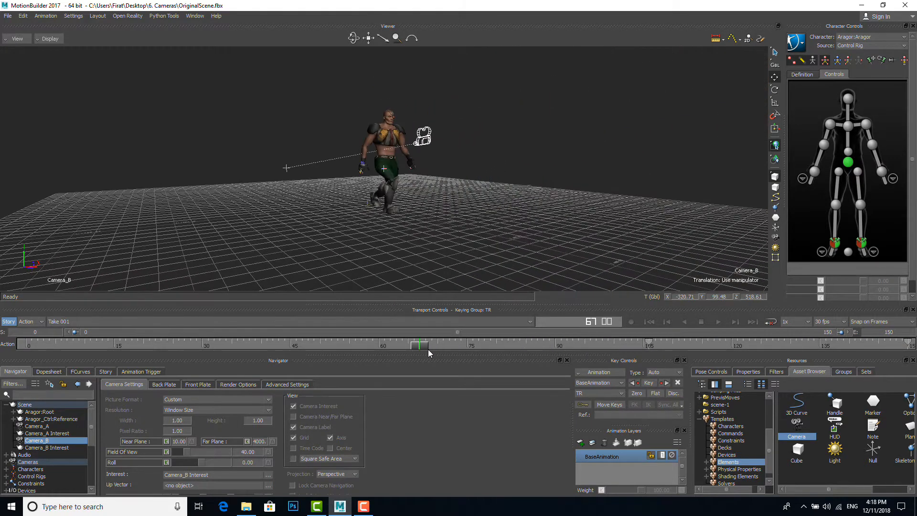
{"action": "left_click", "coordinate": [718, 322]}
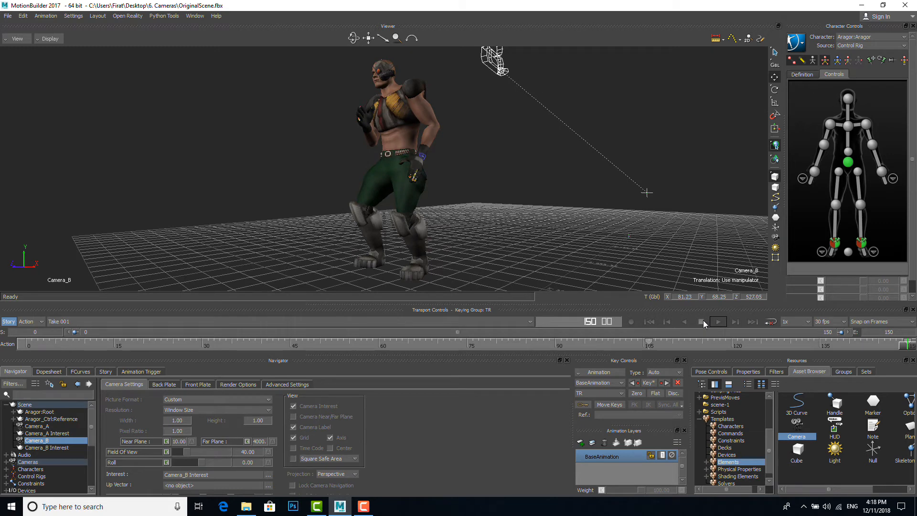
Review both cameras' movement from the Producer Perspective by playing the take from frame 0
{"action": "left_click", "coordinate": [702, 322]}
{"action": "left_click", "coordinate": [15, 39]}
{"action": "mouse_move", "coordinate": [28, 69]}
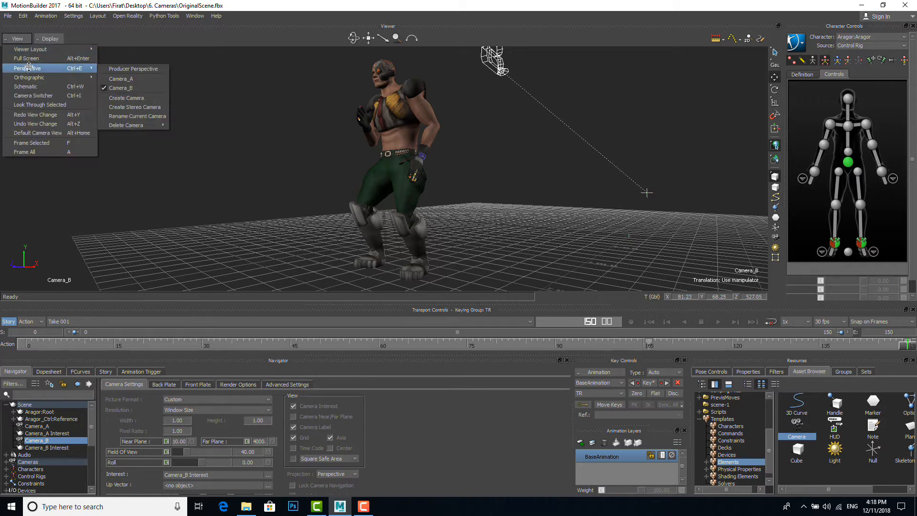
{"action": "left_click", "coordinate": [148, 70]}
{"action": "left_click_drag", "start_coordinate": [535, 189], "coordinate": [459, 203], "text": "ctrl"}
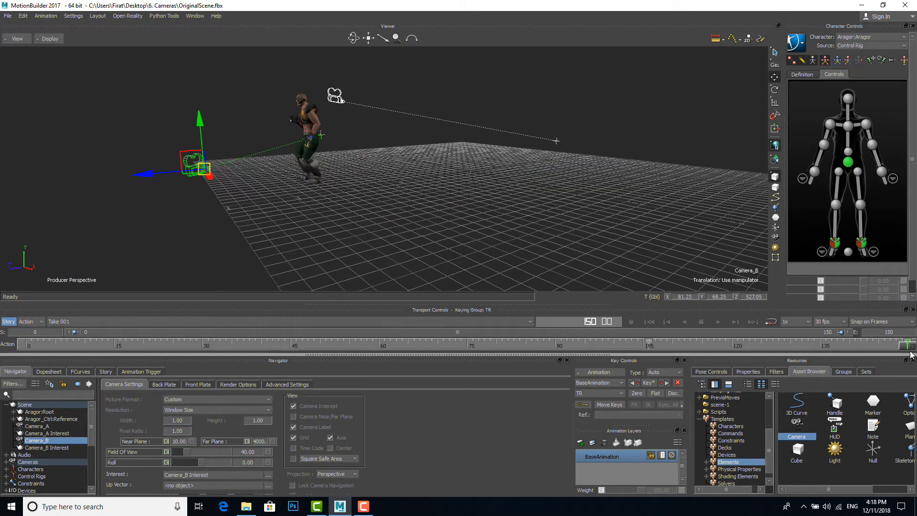
{"action": "left_click_drag", "start_coordinate": [910, 346], "coordinate": [4, 334]}
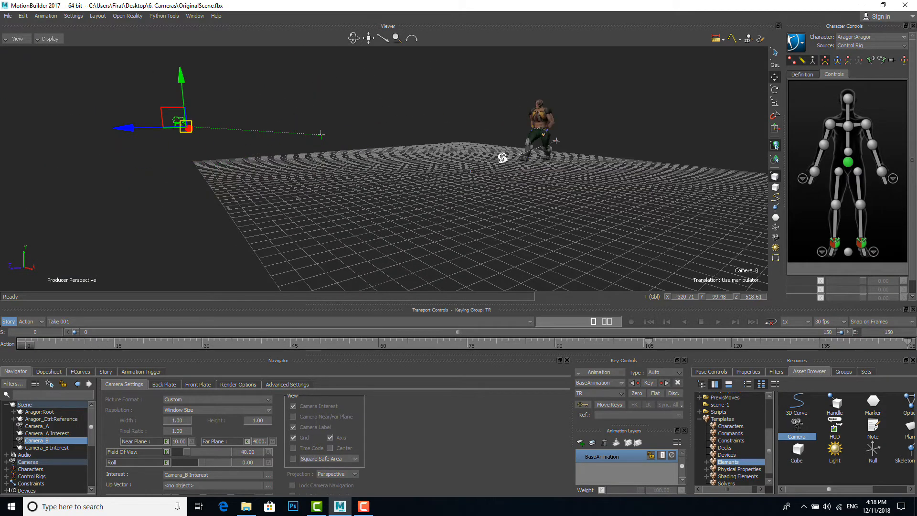
{"action": "left_click", "coordinate": [719, 322]}
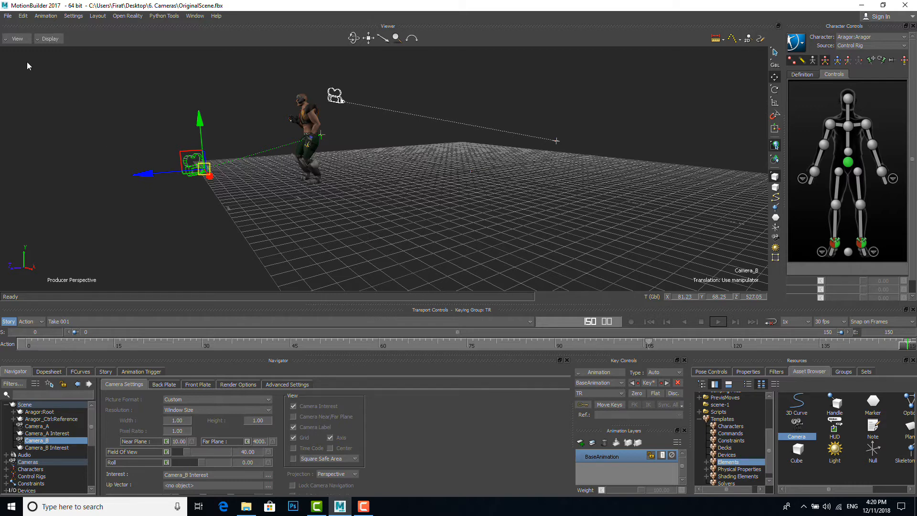
Set the viewer to the Camera Switcher and show the Camera Switcher's settings from the Cameras group
{"action": "left_click", "coordinate": [16, 39]}
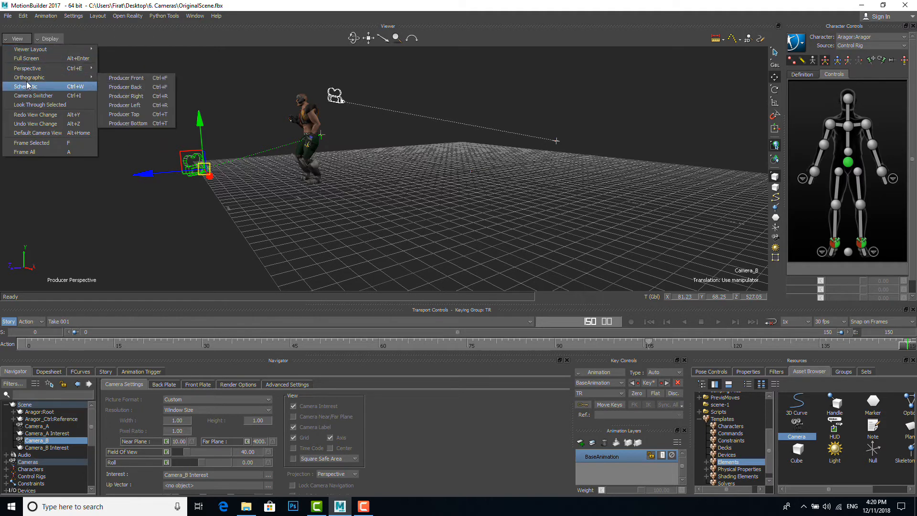
{"action": "left_click", "coordinate": [27, 97]}
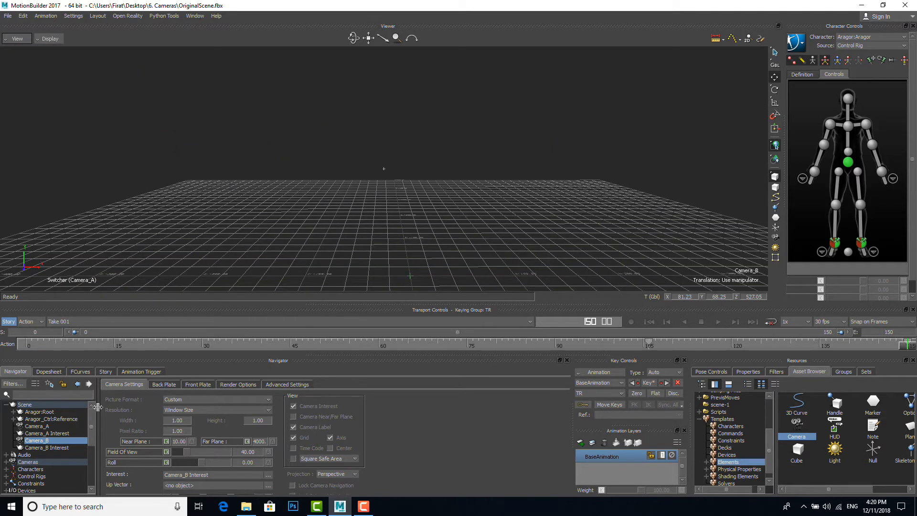
{"action": "left_click_drag", "start_coordinate": [91, 418], "coordinate": [89, 435]}
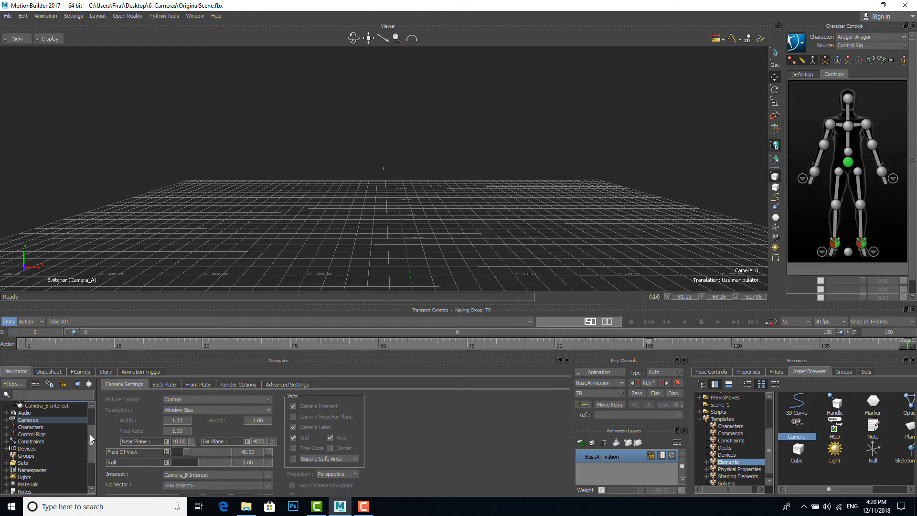
{"action": "left_click", "coordinate": [6, 419]}
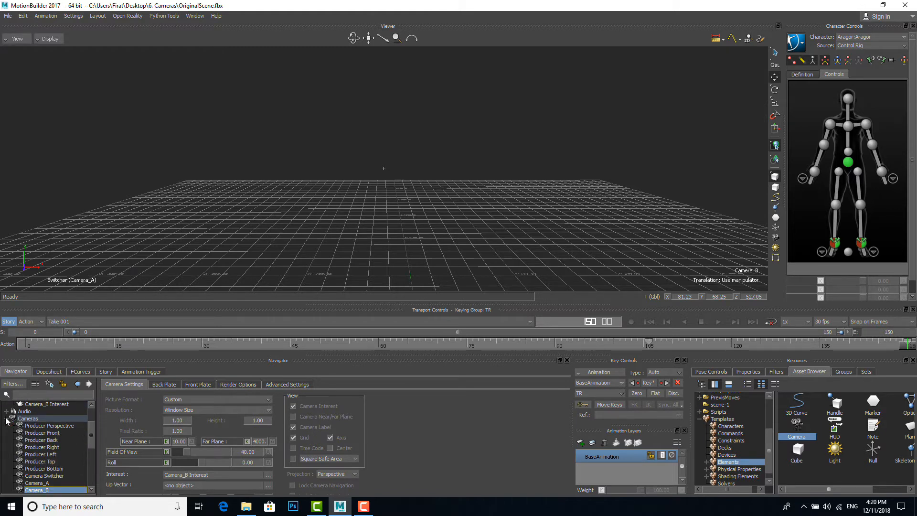
{"action": "left_click", "coordinate": [44, 476]}
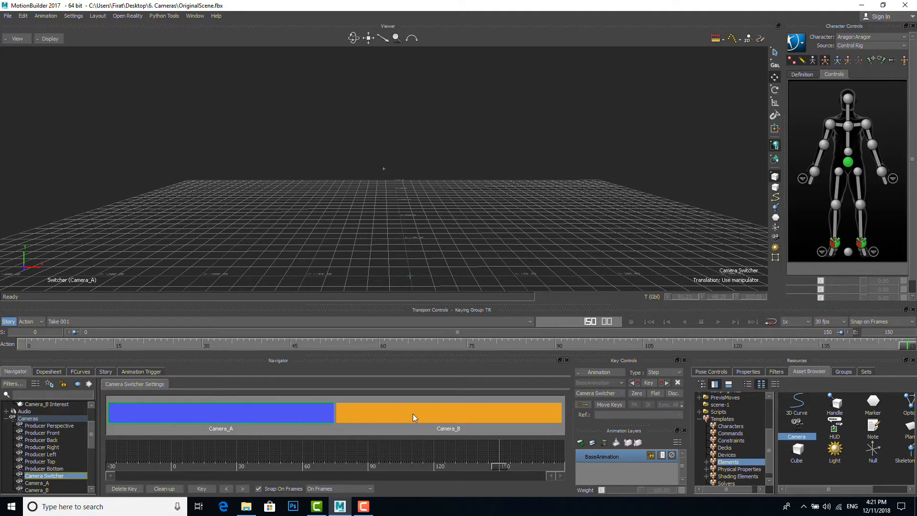
Key the Camera Switcher to Camera_A at frame 0 and Camera_B at frame 106, and play the take from the start
{"action": "left_click_drag", "start_coordinate": [500, 465], "coordinate": [176, 482]}
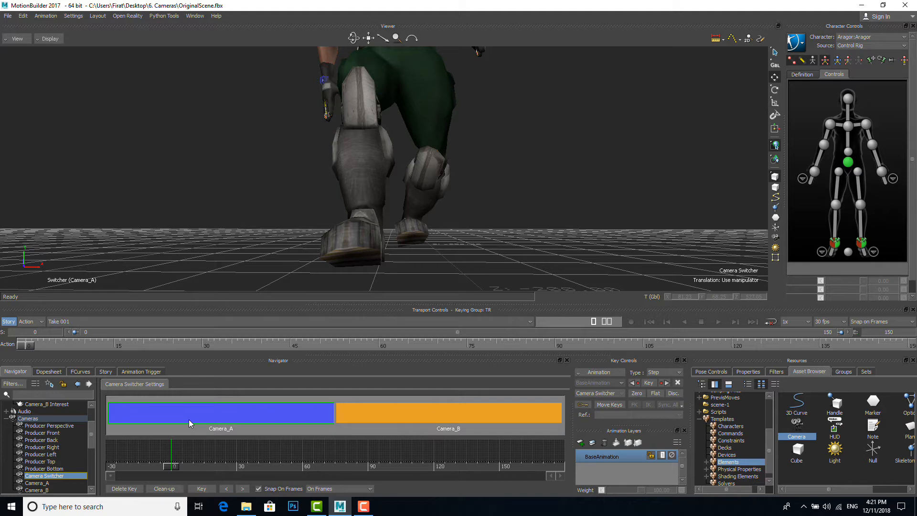
{"action": "left_click", "coordinate": [203, 489]}
{"action": "left_click_drag", "start_coordinate": [168, 469], "coordinate": [382, 468]}
{"action": "left_click_drag", "start_coordinate": [415, 465], "coordinate": [403, 479]}
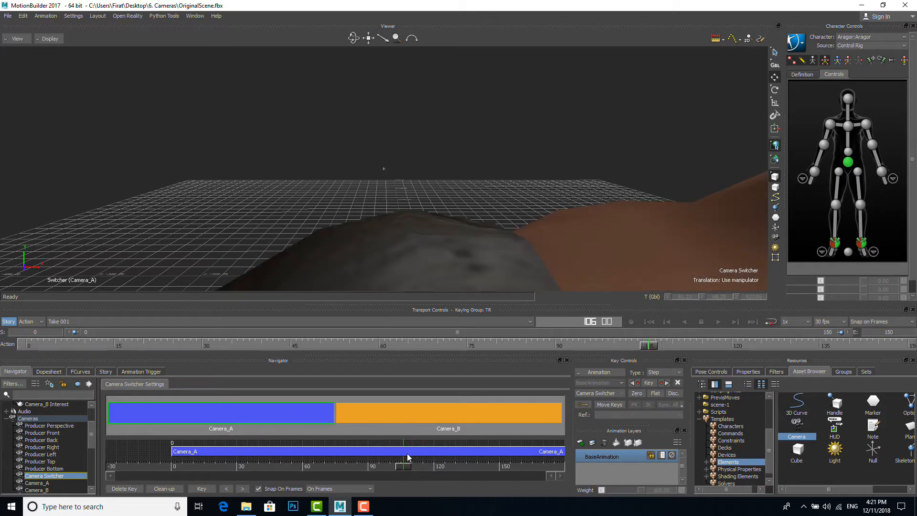
{"action": "left_click", "coordinate": [406, 415]}
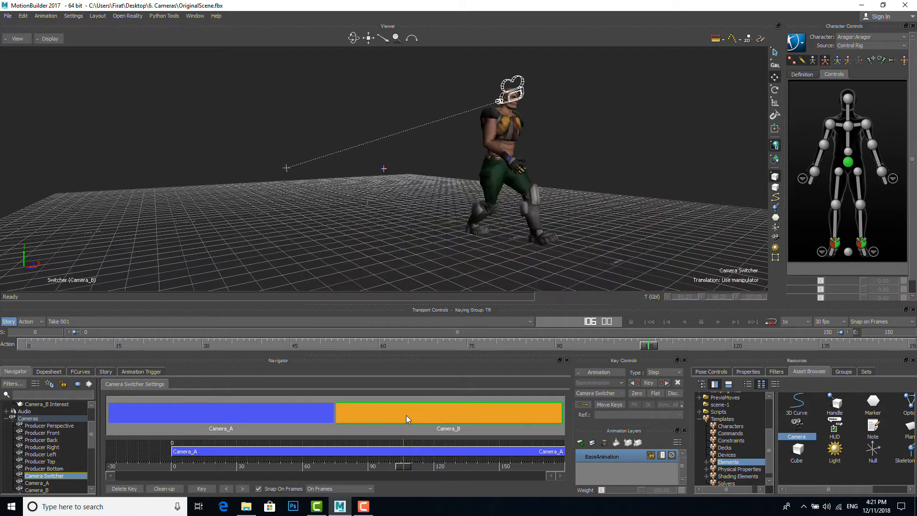
{"action": "left_click", "coordinate": [201, 489]}
{"action": "left_click_drag", "start_coordinate": [403, 467], "coordinate": [171, 480]}
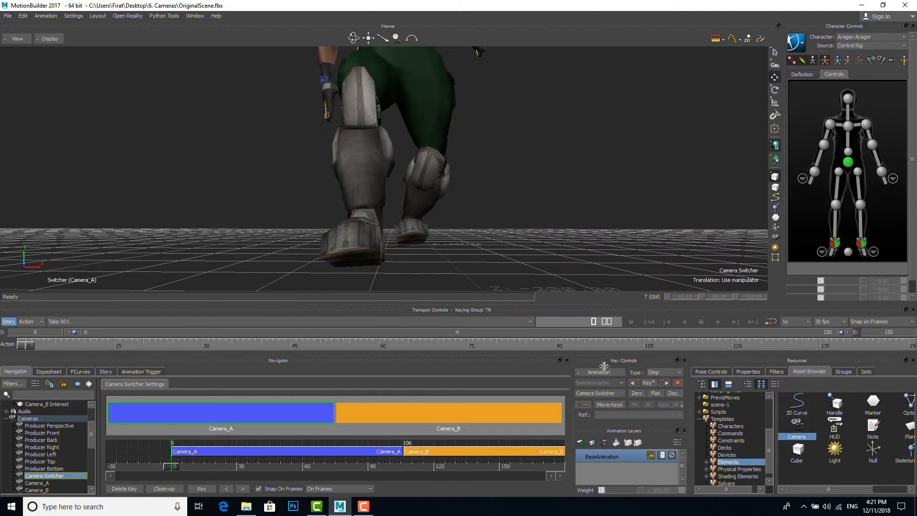
{"action": "left_click", "coordinate": [713, 321]}
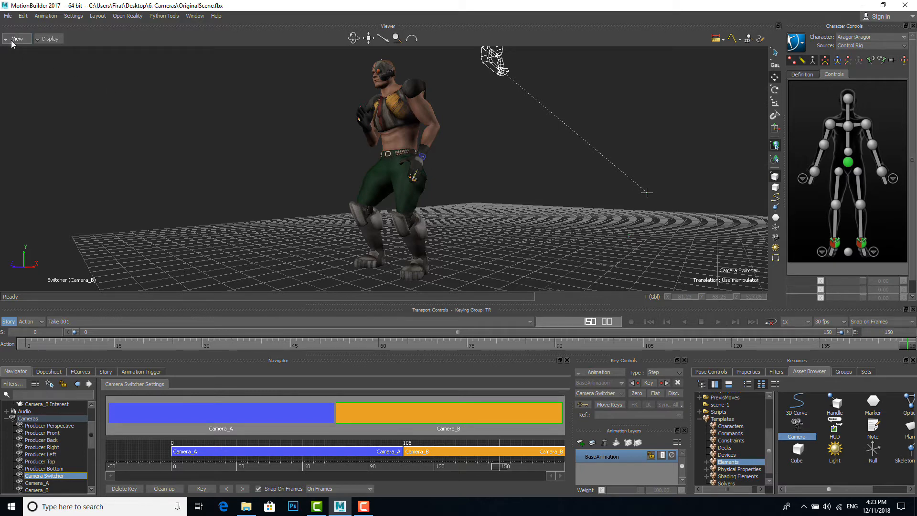
Start a new empty scene without saving the changes to the current one
{"action": "left_click", "coordinate": [8, 15]}
{"action": "left_click", "coordinate": [19, 25]}
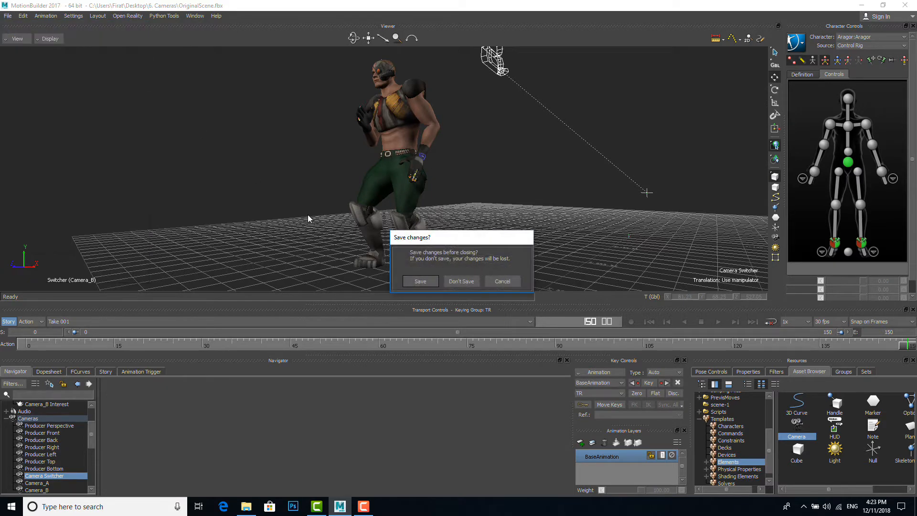
{"action": "left_click", "coordinate": [459, 282]}
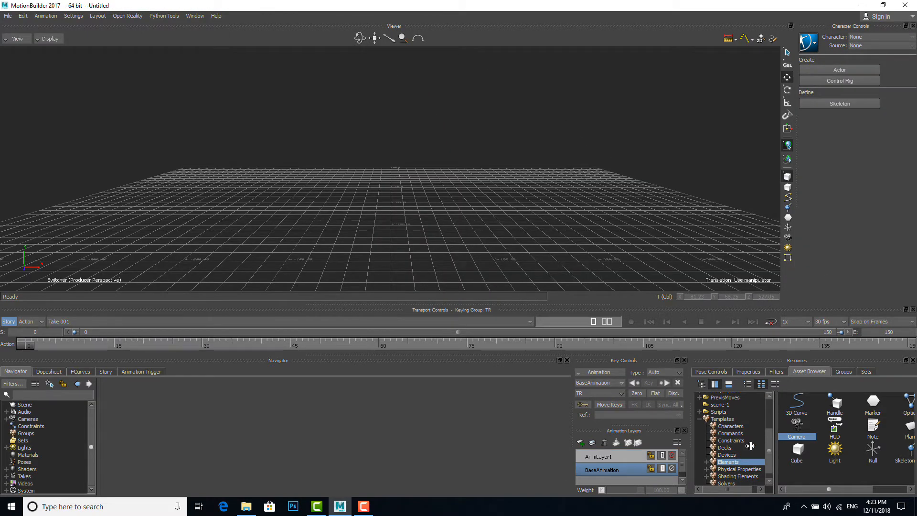
Open the OriginalScene FBX file from the 6. Cameras folder in the viewer
{"action": "scroll", "coordinate": [766, 415], "scroll_direction": "up", "scroll_amount": 3}
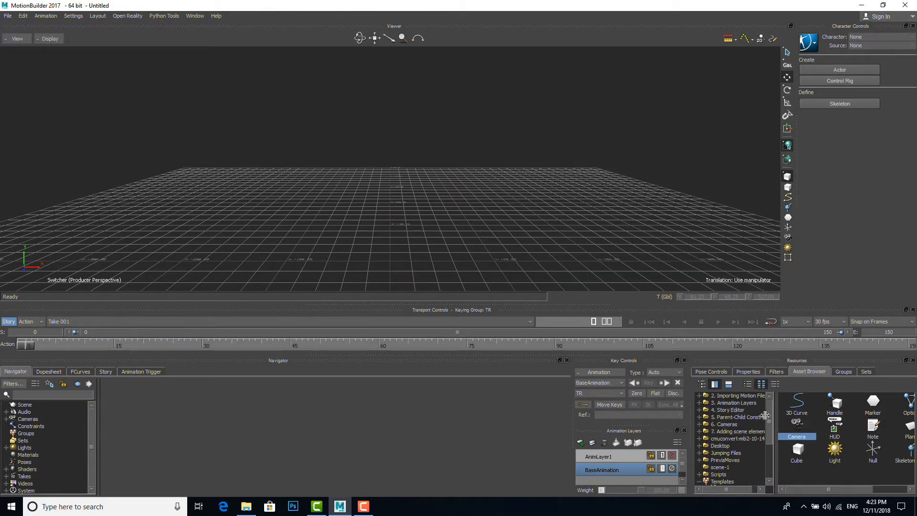
{"action": "left_click", "coordinate": [728, 424]}
{"action": "left_click_drag", "start_coordinate": [799, 403], "coordinate": [534, 250]}
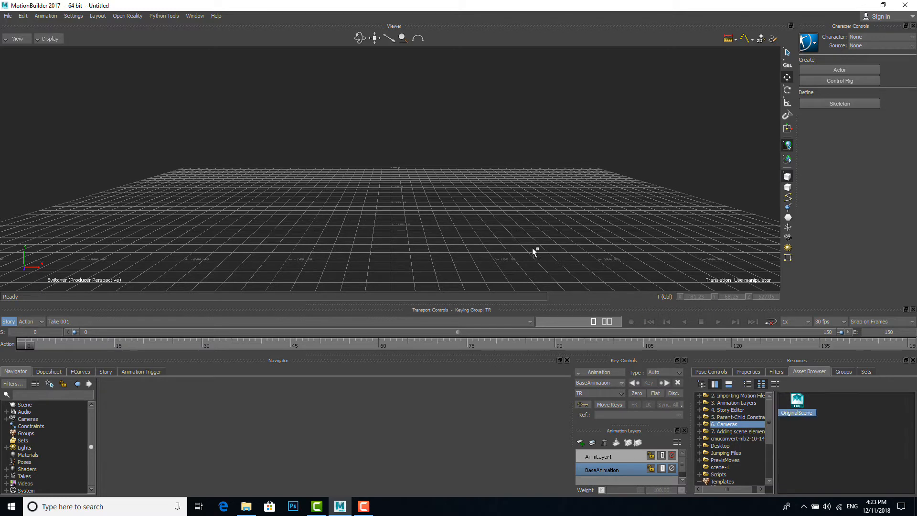
{"action": "left_click_drag", "start_coordinate": [413, 207], "coordinate": [413, 205]}
{"action": "mouse_move", "coordinate": [414, 205]}
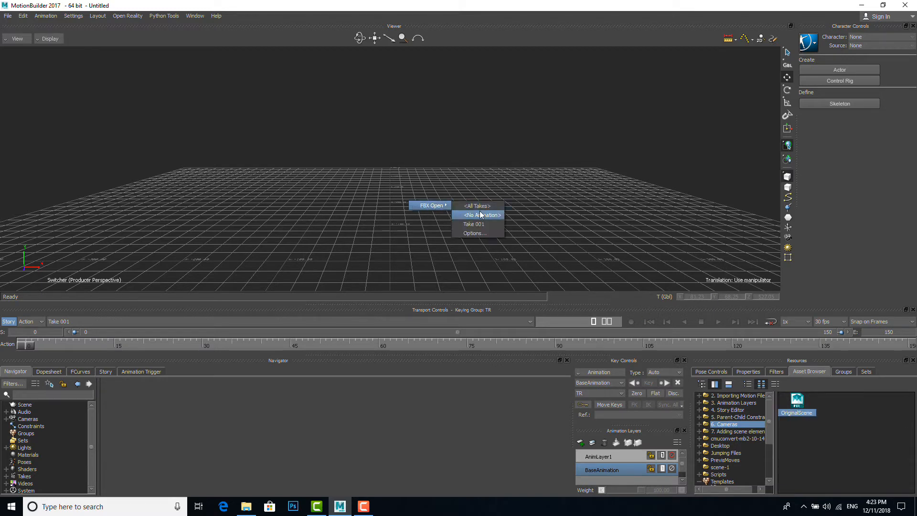
{"action": "left_click", "coordinate": [480, 211]}
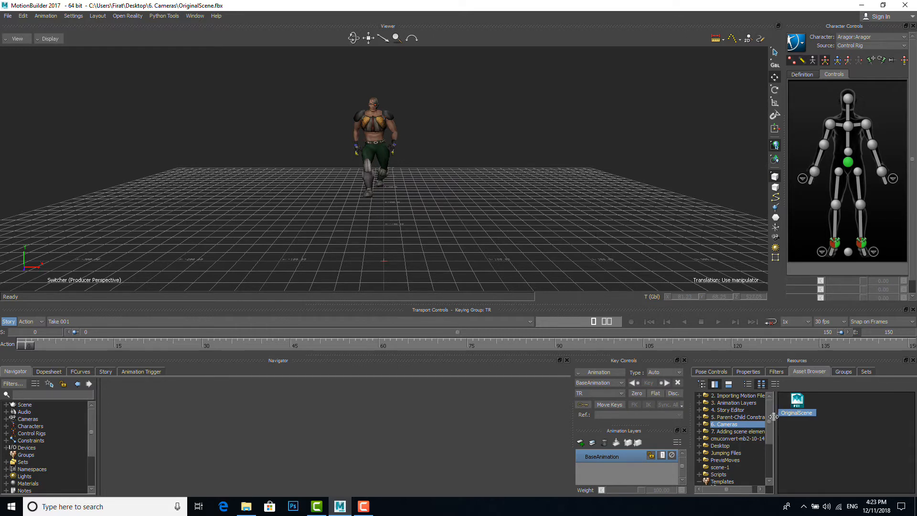
Add a camera from the Elements templates to the scene
{"action": "left_click_drag", "start_coordinate": [769, 420], "coordinate": [767, 457]}
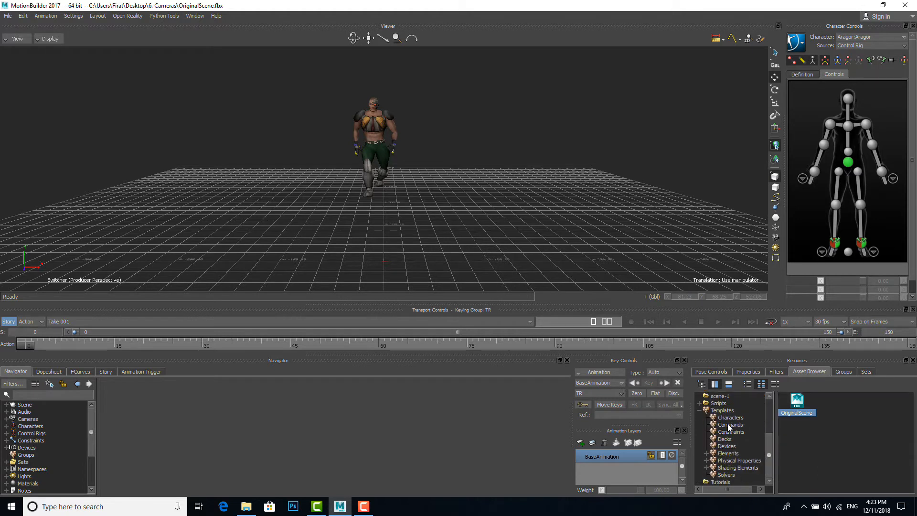
{"action": "left_click", "coordinate": [729, 453]}
{"action": "left_click_drag", "start_coordinate": [796, 430], "coordinate": [570, 225]}
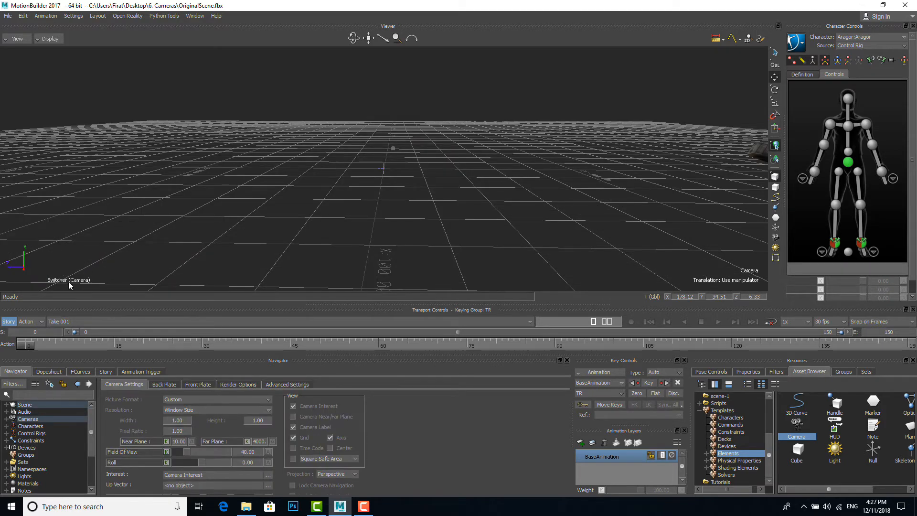
Look through the new Camera and reposition it to about X 334, Y 73, Z 162
{"action": "left_click", "coordinate": [17, 39]}
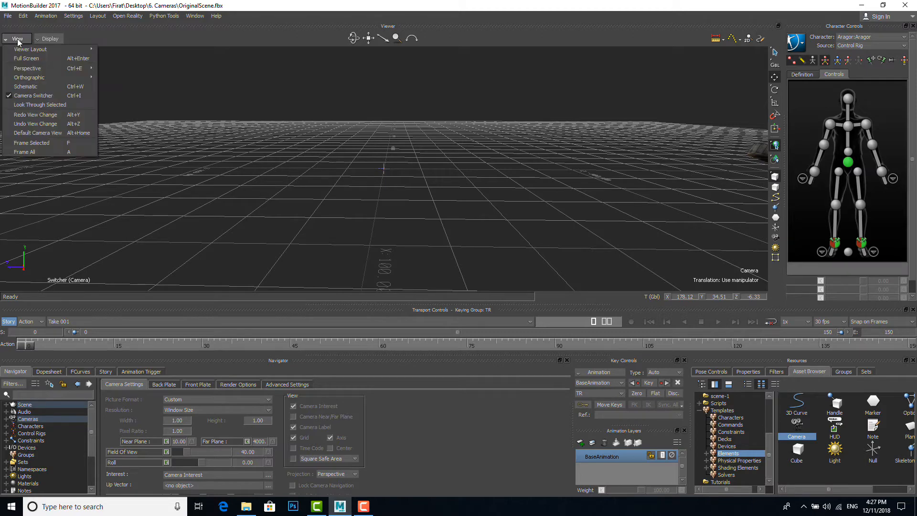
{"action": "mouse_move", "coordinate": [33, 69]}
{"action": "left_click", "coordinate": [139, 77]}
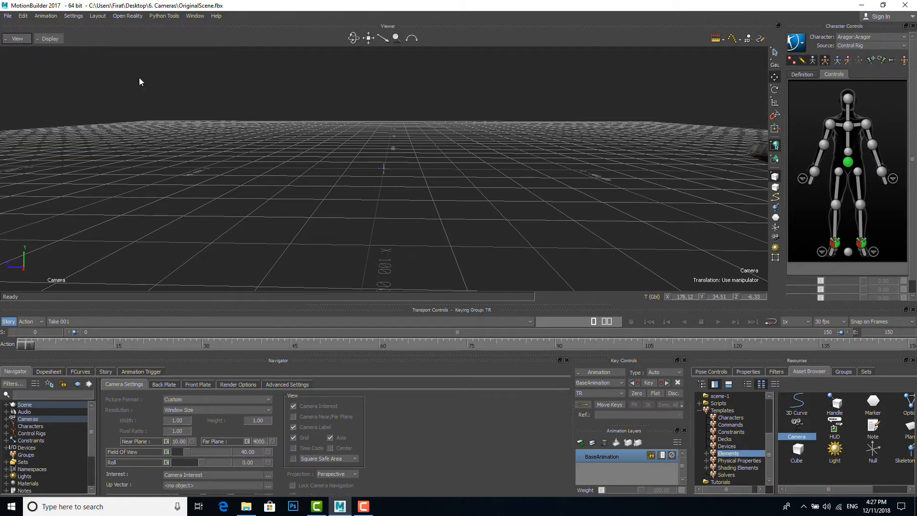
{"action": "scroll", "coordinate": [484, 216], "scroll_direction": "down", "scroll_amount": 8}
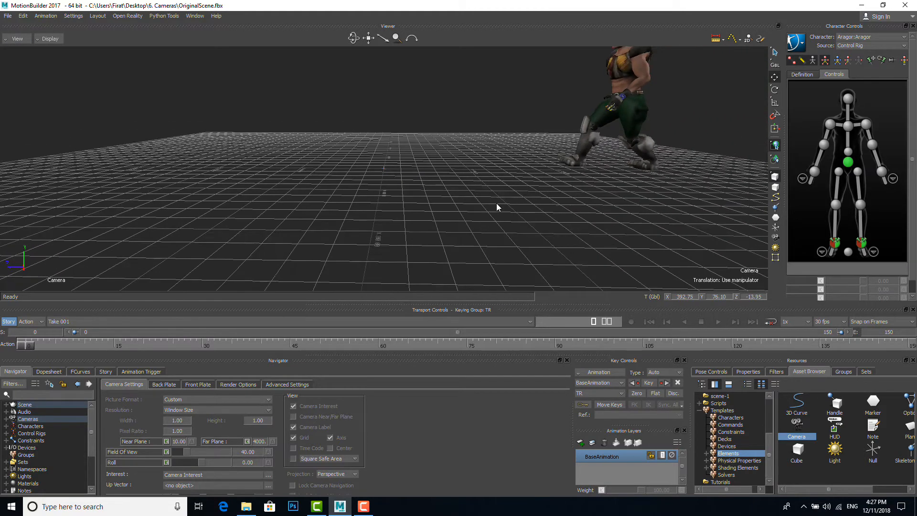
{"action": "left_click_drag", "start_coordinate": [497, 207], "coordinate": [613, 223], "text": "ctrl+shift"}
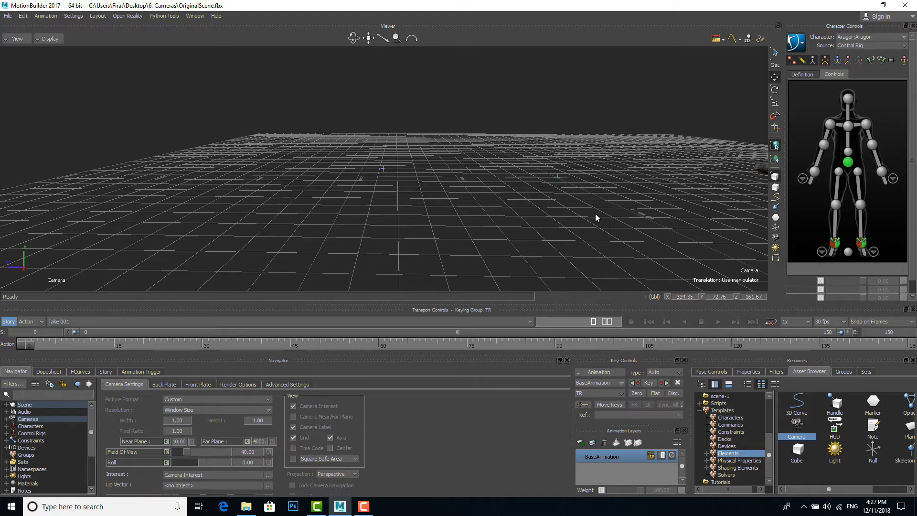
Create a Parent/Child constraint in the scene from the Constraints templates
{"action": "left_click", "coordinate": [734, 431]}
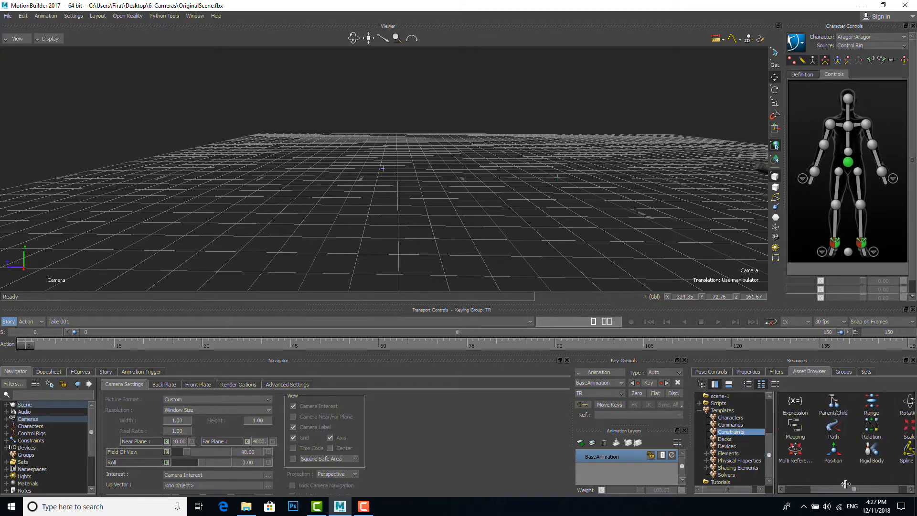
{"action": "left_click", "coordinate": [833, 402]}
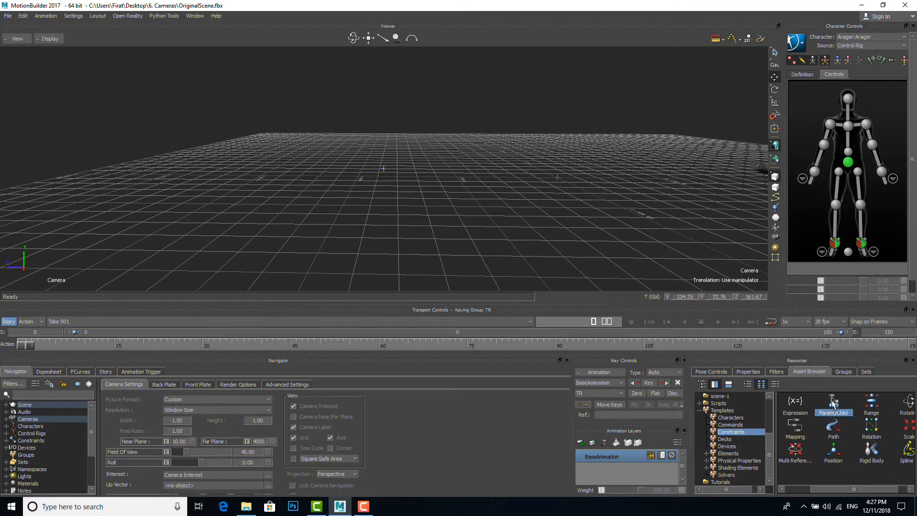
{"action": "left_click_drag", "start_coordinate": [834, 404], "coordinate": [542, 244]}
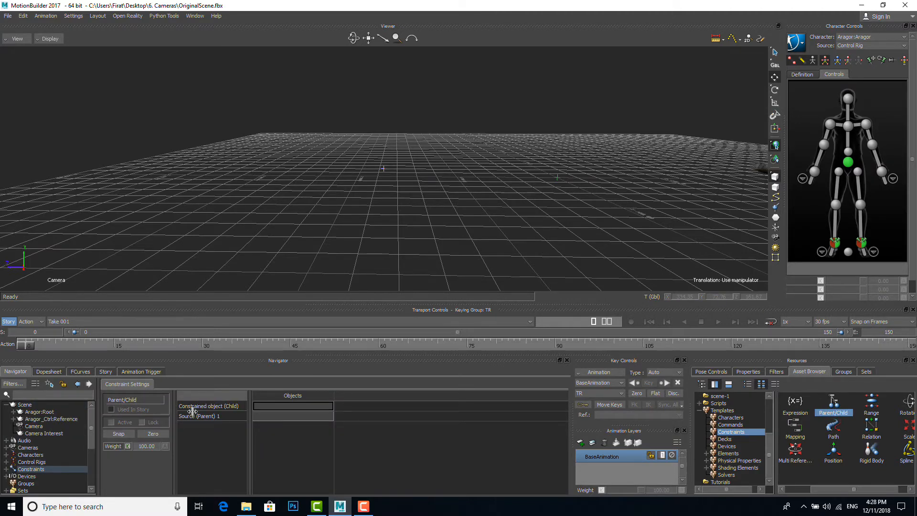
Assign the character's HeadEffector as Source (Parent) 1 of the Parent/Child constraint and collapse the Aragor_Ctrl:Reference hierarchy
{"action": "left_click", "coordinate": [848, 99]}
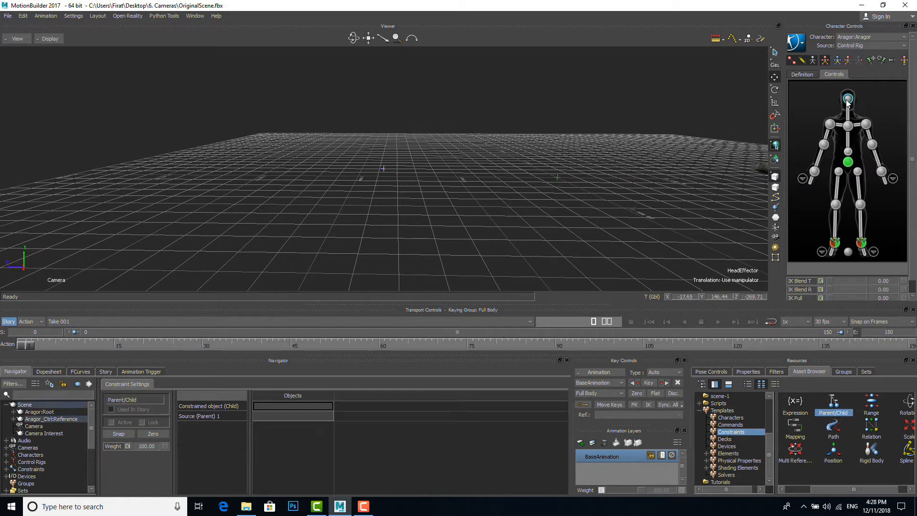
{"action": "left_click", "coordinate": [13, 419]}
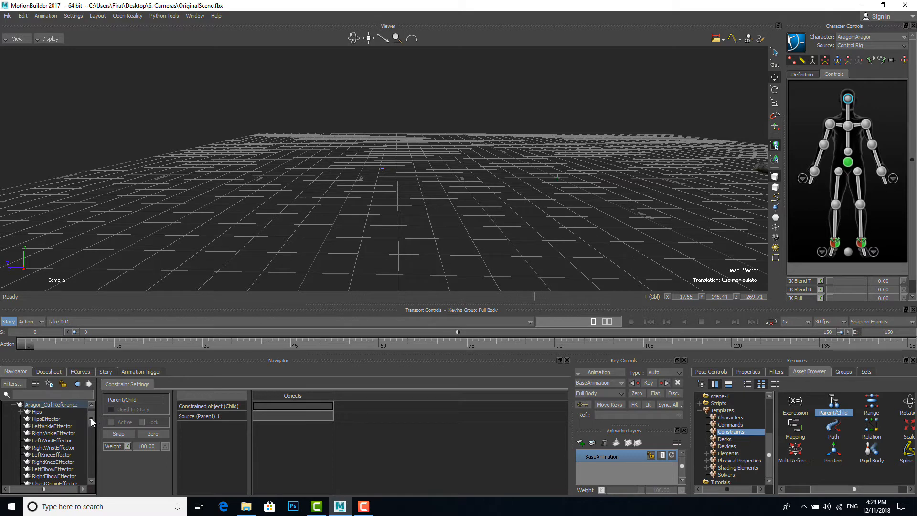
{"action": "left_click_drag", "start_coordinate": [92, 422], "coordinate": [93, 435]}
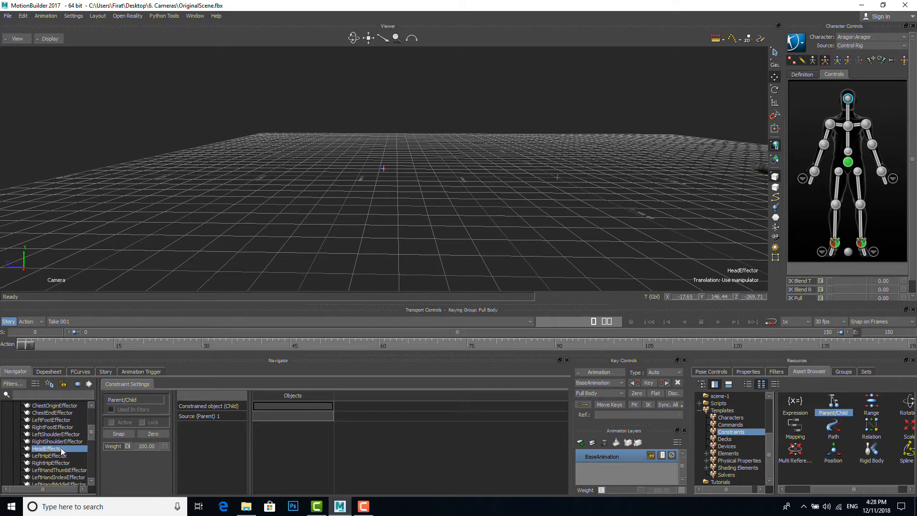
{"action": "left_click_drag", "start_coordinate": [36, 449], "coordinate": [263, 420]}
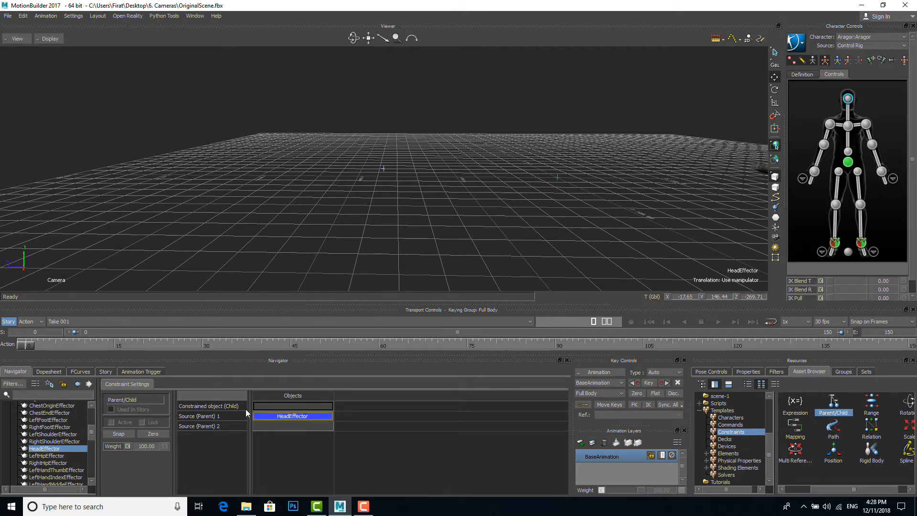
{"action": "left_click_drag", "start_coordinate": [90, 433], "coordinate": [95, 418]}
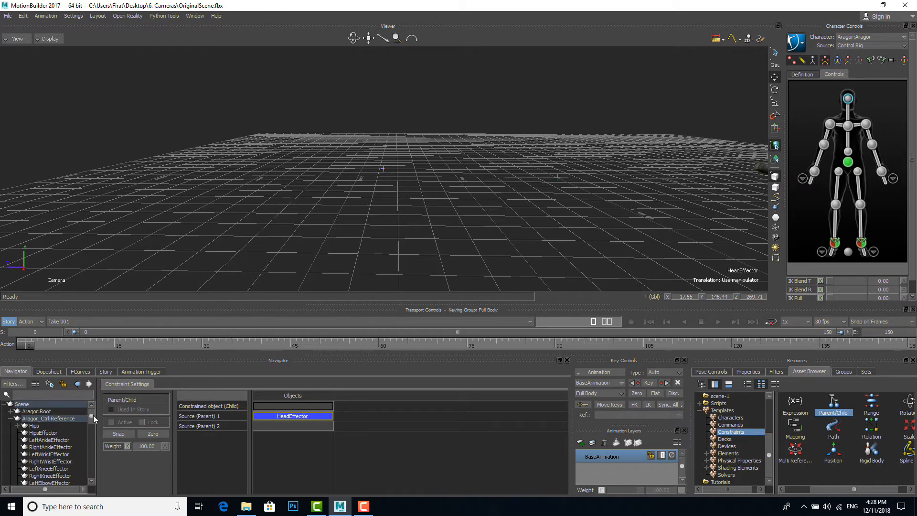
{"action": "left_click", "coordinate": [10, 418]}
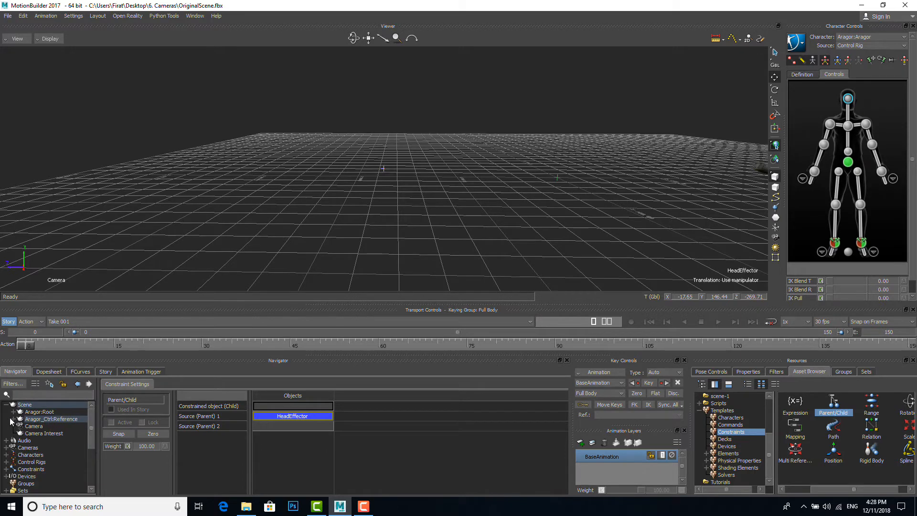
Assign Camera Interest as the Constrained object (Child) of the Parent/Child constraint and activate the constraint
{"action": "left_click", "coordinate": [42, 434]}
{"action": "left_click_drag", "start_coordinate": [40, 436], "coordinate": [264, 409]}
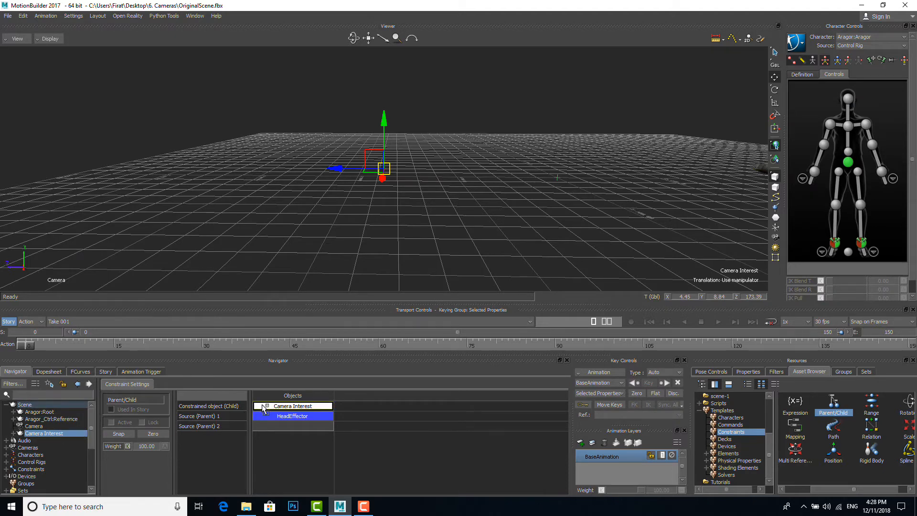
{"action": "left_click", "coordinate": [111, 423]}
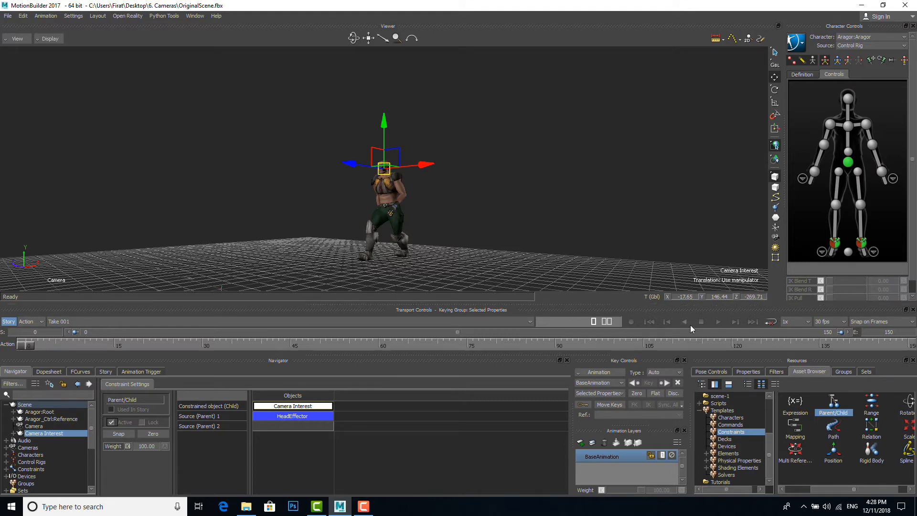
Play back the walk through the Camera and again from the Producer Perspective to examine how the camera follows the character
{"action": "left_click", "coordinate": [717, 322]}
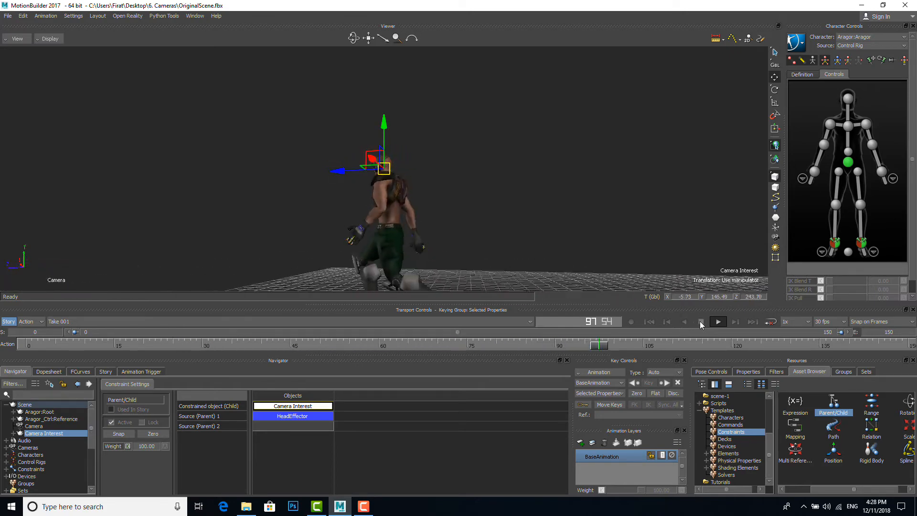
{"action": "left_click", "coordinate": [700, 321]}
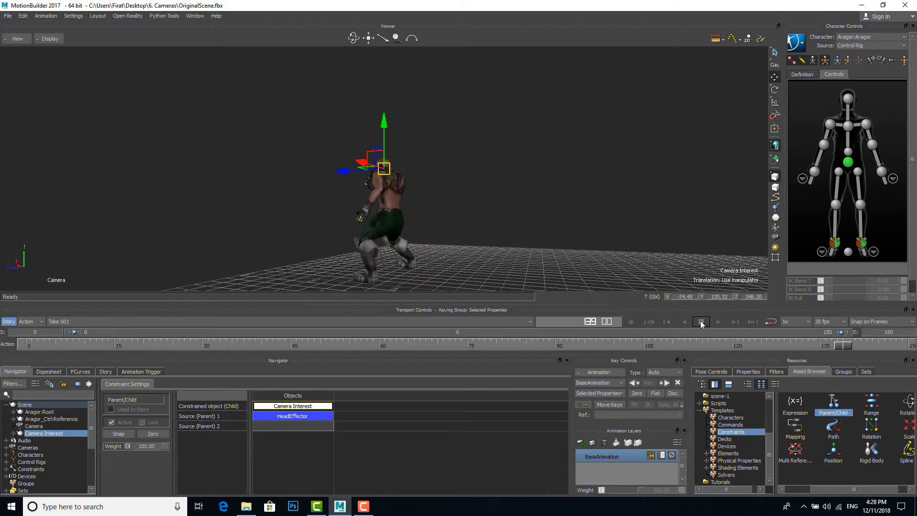
{"action": "left_click", "coordinate": [16, 39]}
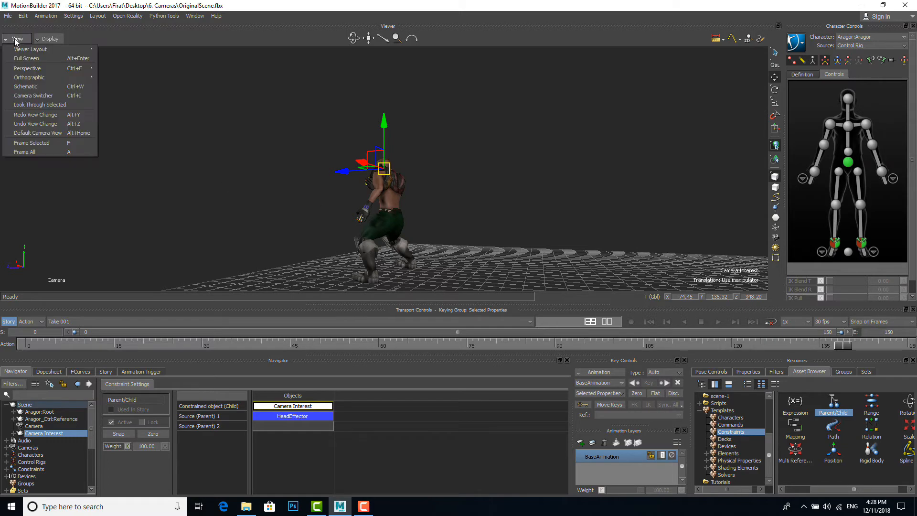
{"action": "mouse_move", "coordinate": [27, 69]}
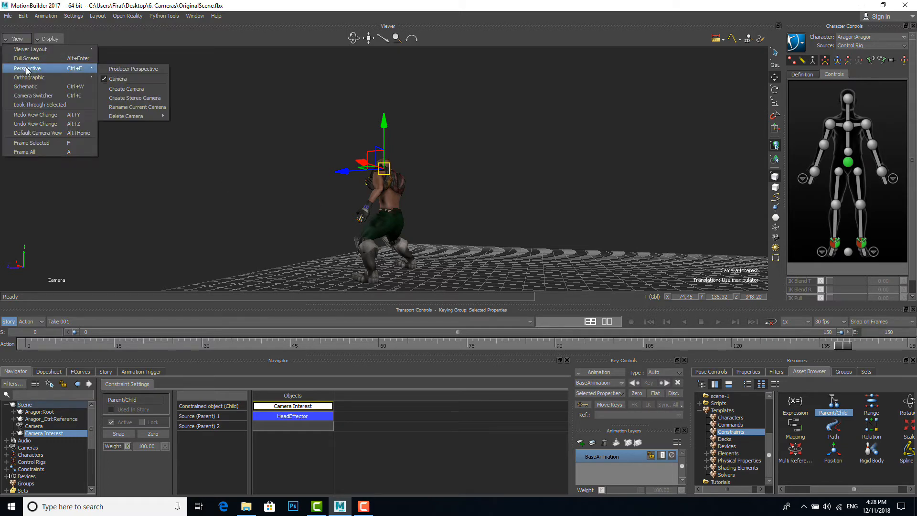
{"action": "left_click", "coordinate": [138, 70]}
{"action": "left_click_drag", "start_coordinate": [414, 192], "coordinate": [477, 174], "text": "ctrl+shift"}
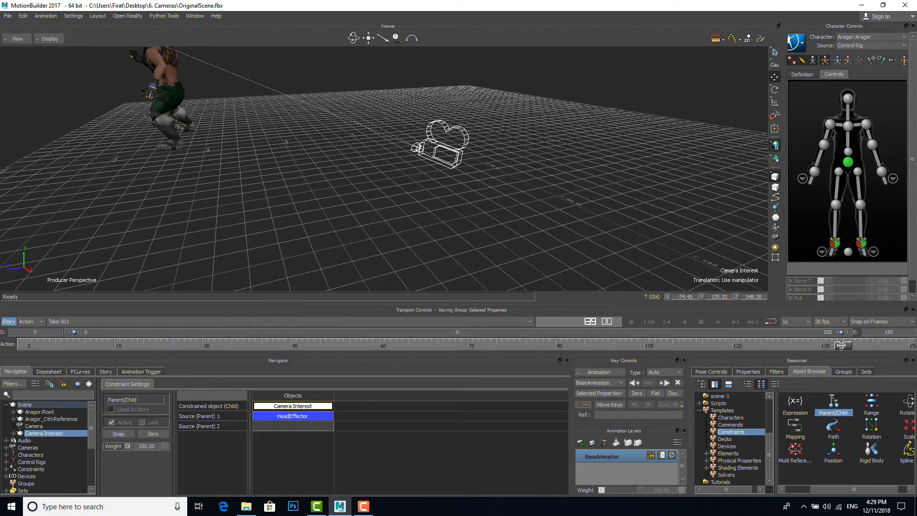
{"action": "left_click_drag", "start_coordinate": [842, 345], "coordinate": [6, 285]}
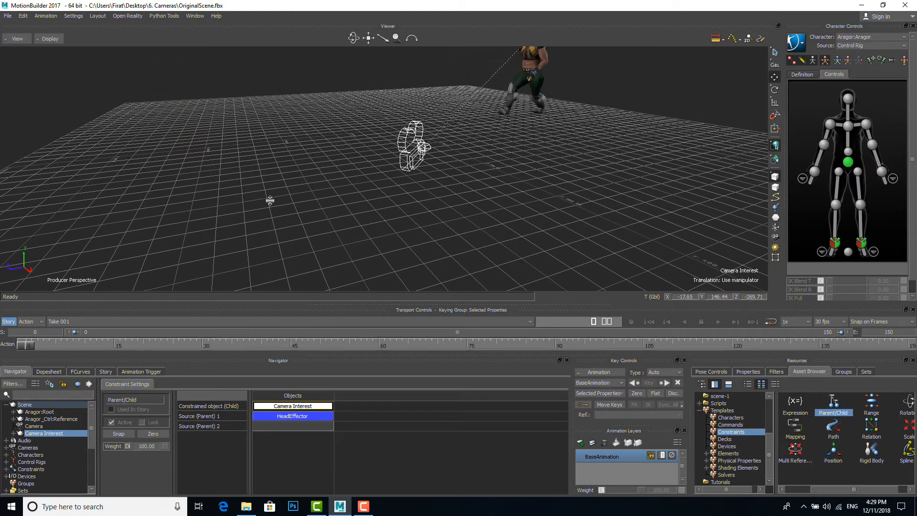
{"action": "left_click_drag", "start_coordinate": [269, 201], "coordinate": [285, 215], "text": "ctrl+shift"}
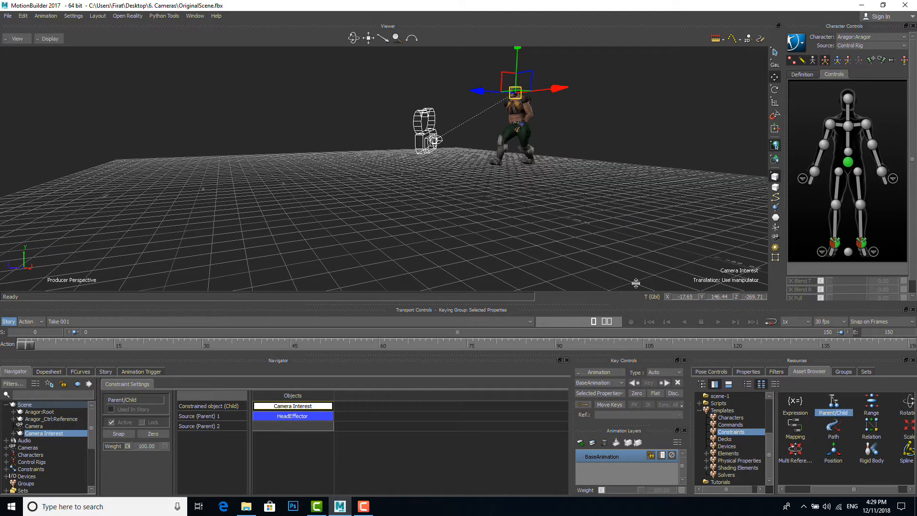
{"action": "left_click", "coordinate": [718, 323]}
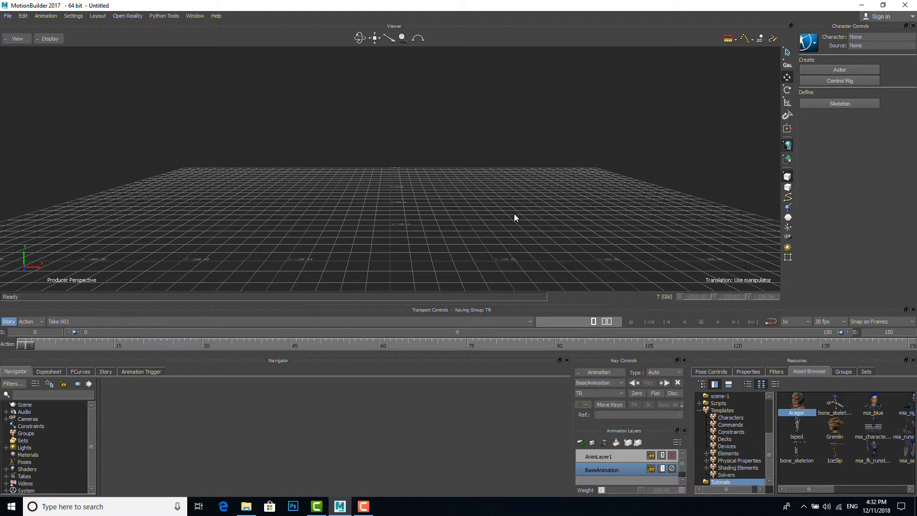
Open the Aragor character from the Tutorials assets into the empty scene using the No Animation option
{"action": "left_click", "coordinate": [715, 482]}
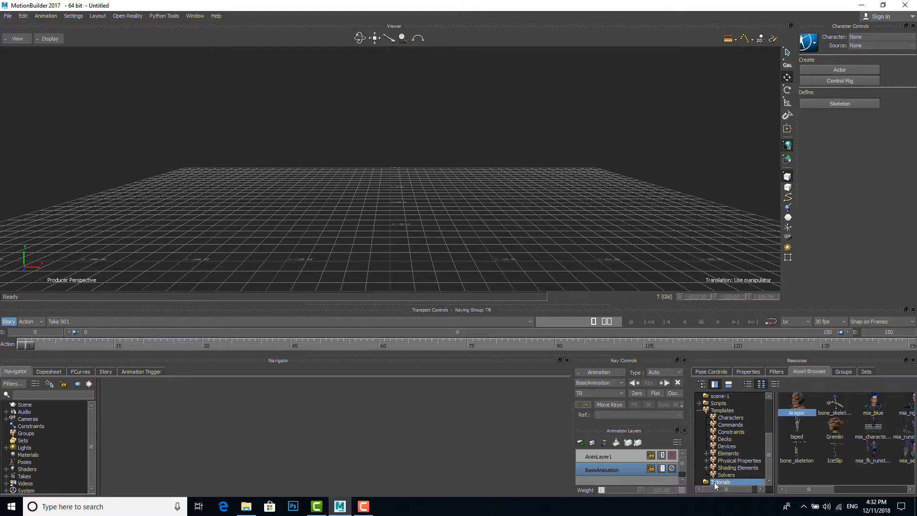
{"action": "left_click", "coordinate": [800, 406]}
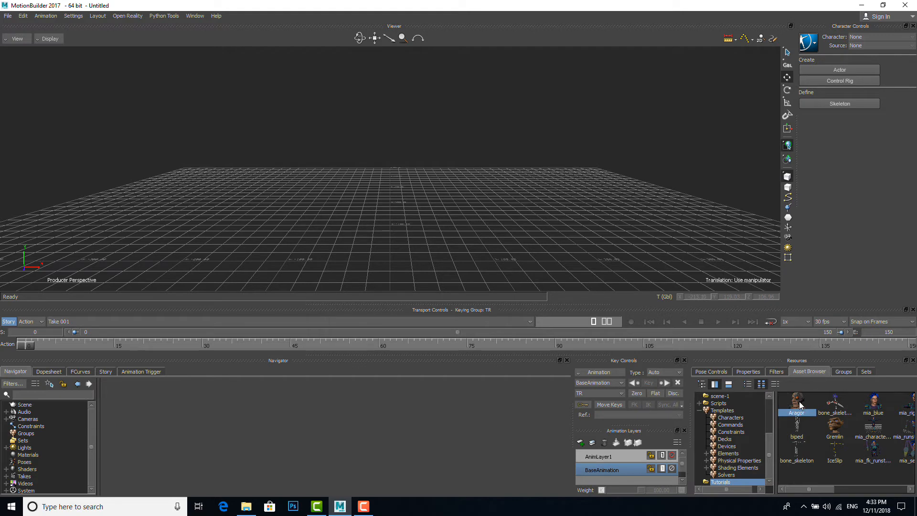
{"action": "left_click_drag", "start_coordinate": [797, 405], "coordinate": [401, 195]}
{"action": "mouse_move", "coordinate": [432, 197]}
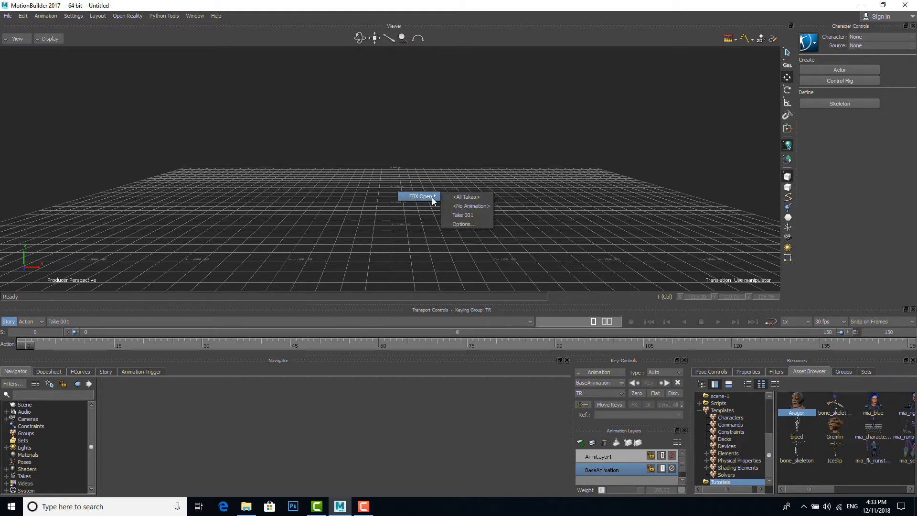
{"action": "left_click", "coordinate": [467, 205]}
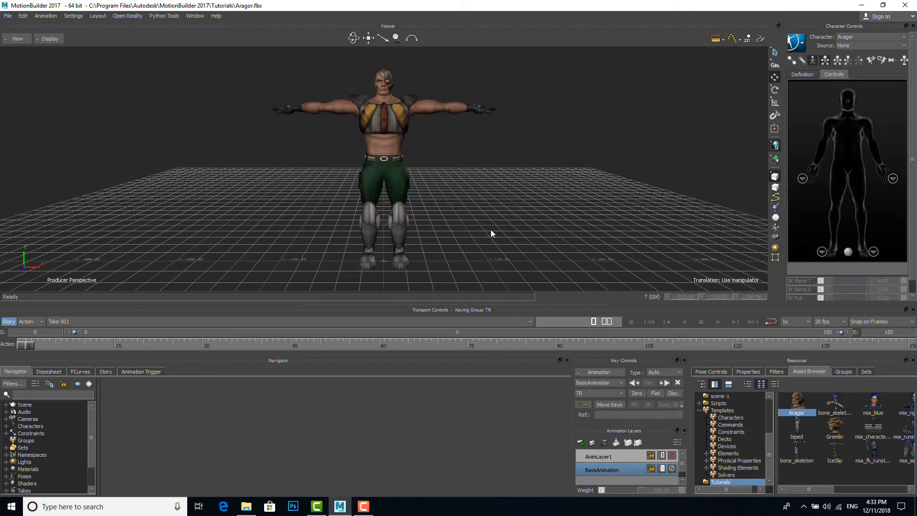
Add the Fall_Backwards motion from the PrevisMoves folder to the Story as a character track clip for Aragor, starting at frame 0
{"action": "left_click_drag", "start_coordinate": [767, 440], "coordinate": [766, 422]}
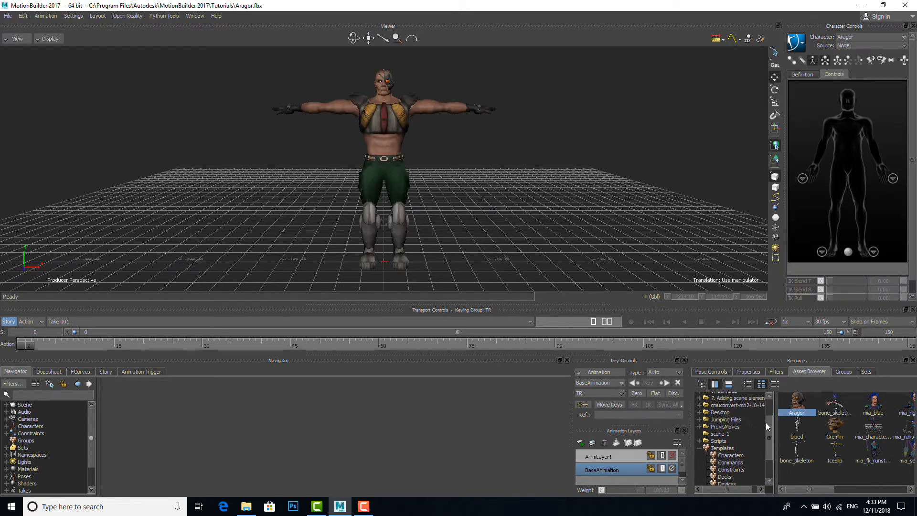
{"action": "left_click", "coordinate": [719, 427]}
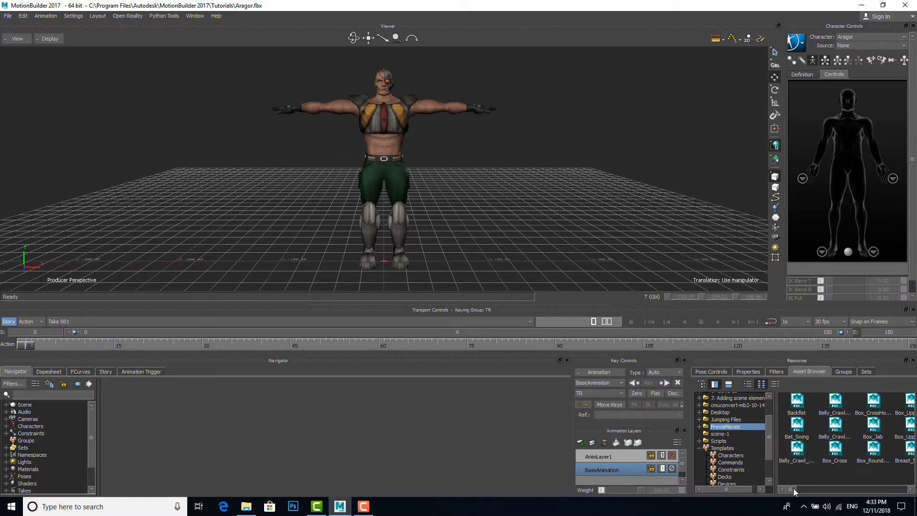
{"action": "left_click_drag", "start_coordinate": [798, 488], "coordinate": [783, 486]}
{"action": "left_click_drag", "start_coordinate": [789, 488], "coordinate": [814, 480]}
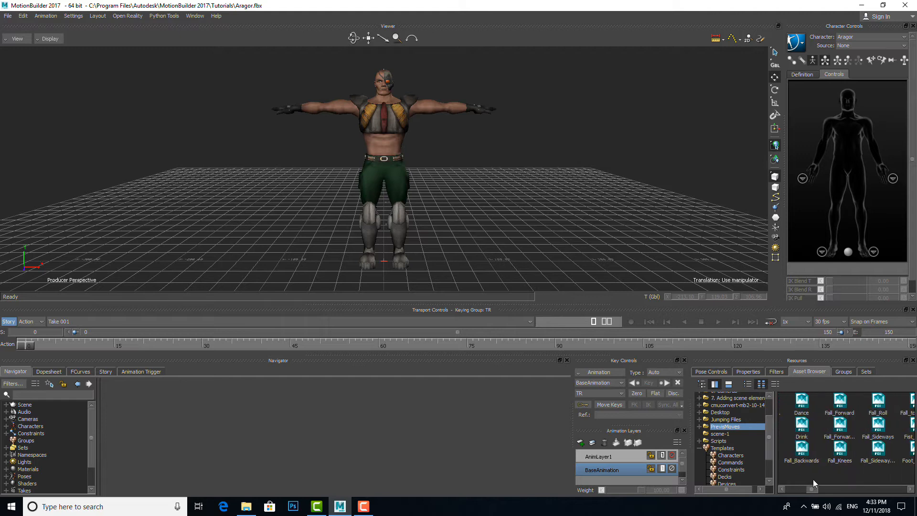
{"action": "left_click", "coordinate": [803, 453]}
{"action": "left_click", "coordinate": [105, 371]}
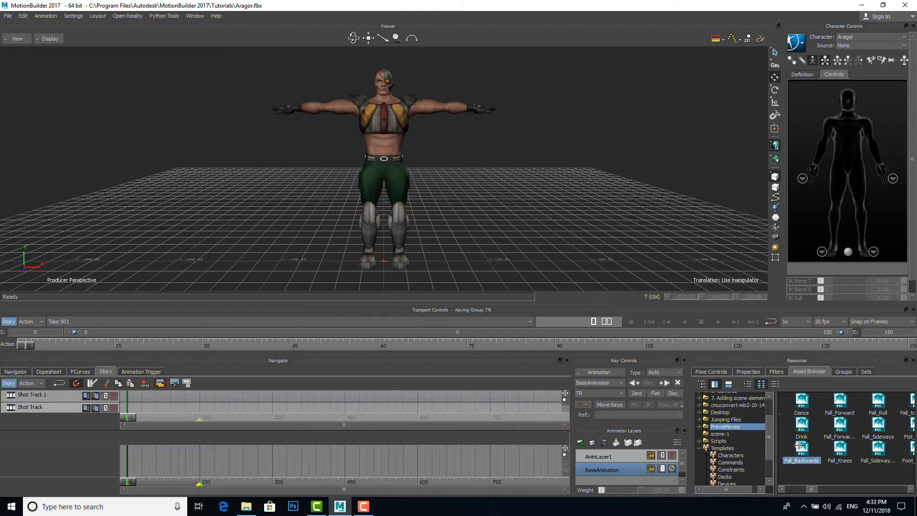
{"action": "left_click_drag", "start_coordinate": [800, 446], "coordinate": [379, 459]}
{"action": "left_click_drag", "start_coordinate": [150, 457], "coordinate": [139, 457]}
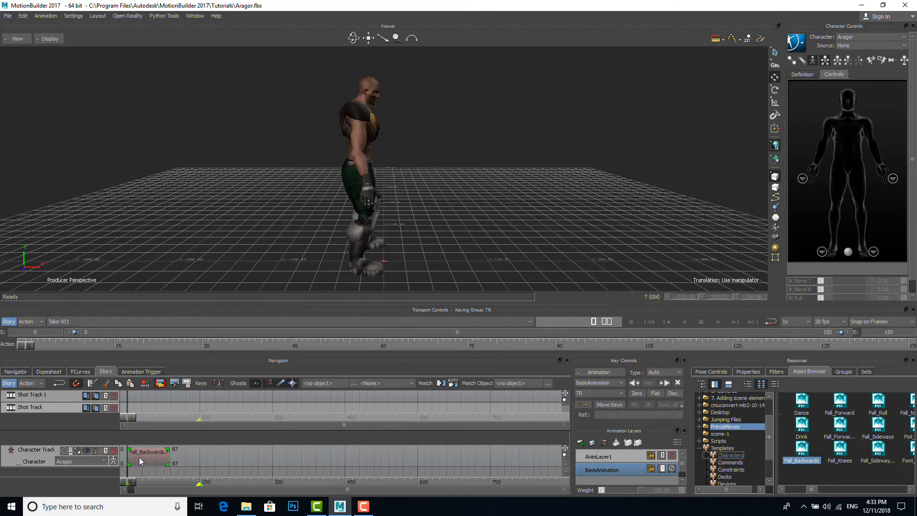
Play the backward fall and scrub through it from the Producer Top view, returning to the Producer Perspective at frame 0
{"action": "left_click", "coordinate": [712, 321]}
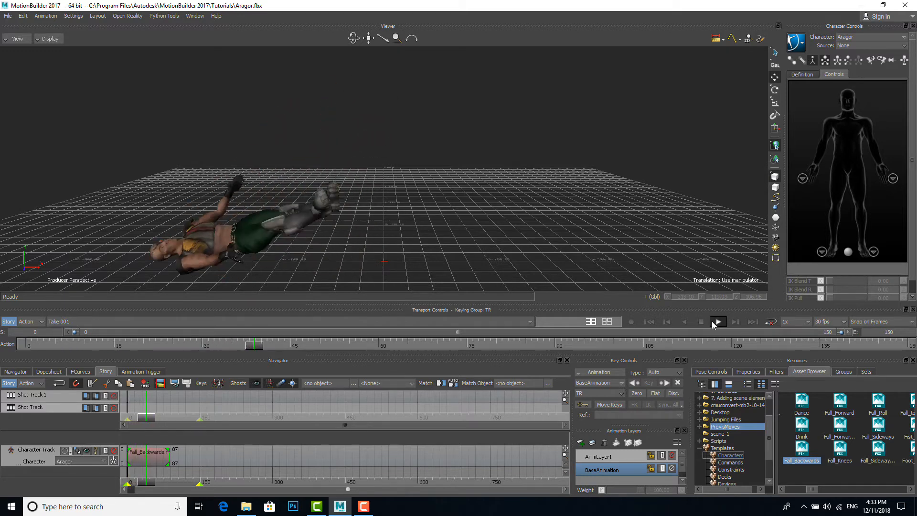
{"action": "left_click", "coordinate": [701, 322]}
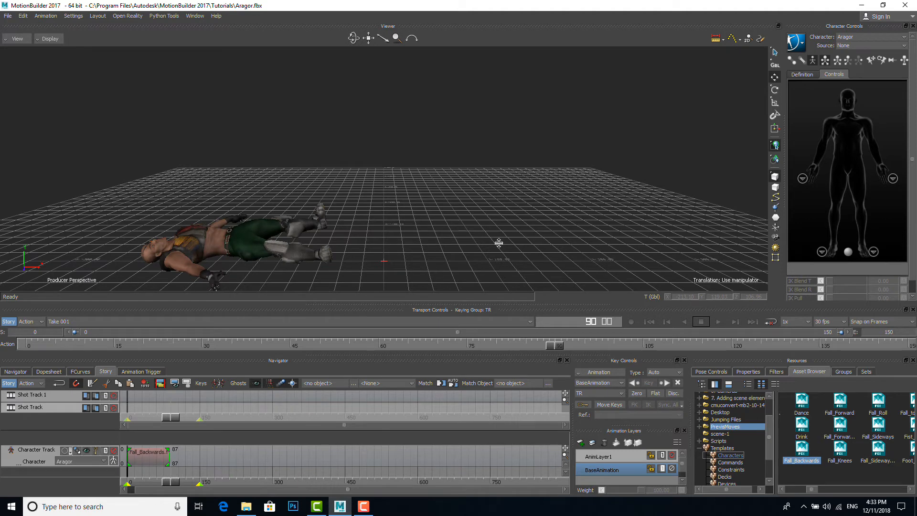
{"action": "key", "text": "ctrl+t"}
{"action": "left_click", "coordinate": [261, 344]}
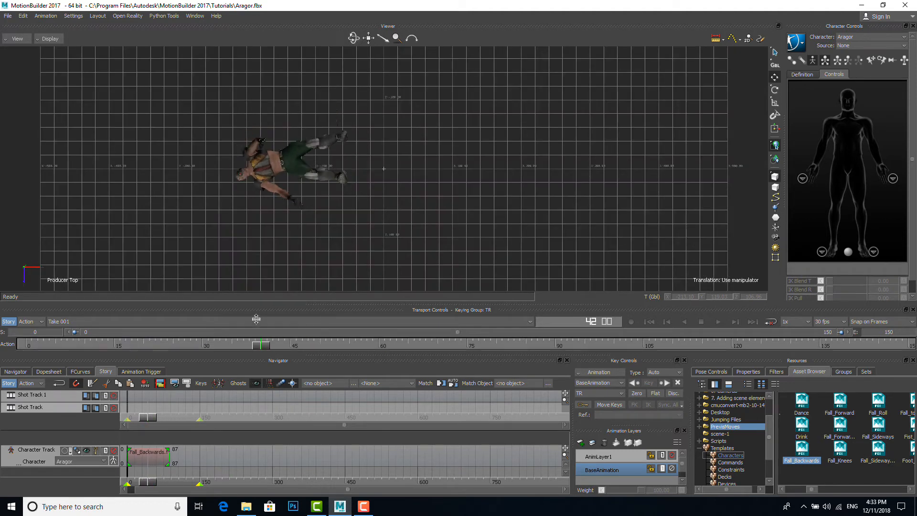
{"action": "left_click_drag", "start_coordinate": [256, 320], "coordinate": [19, 299]}
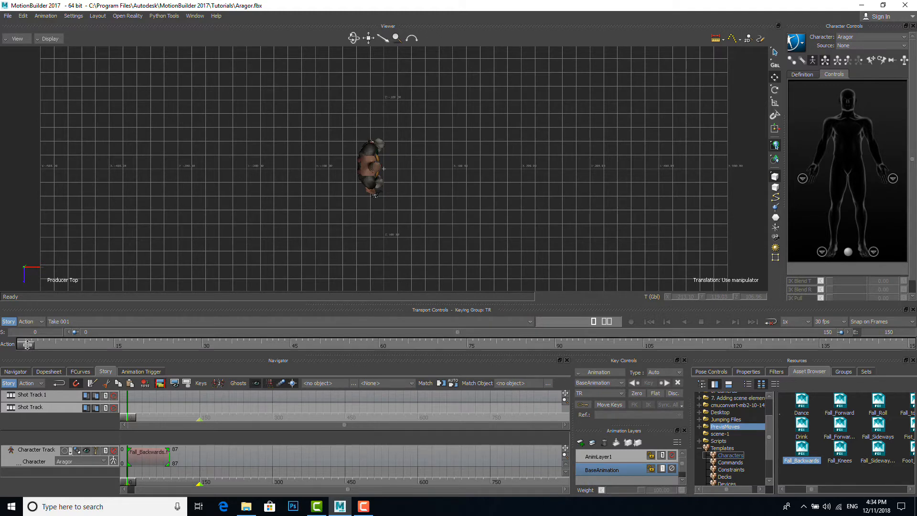
{"action": "left_click_drag", "start_coordinate": [27, 344], "coordinate": [149, 344]}
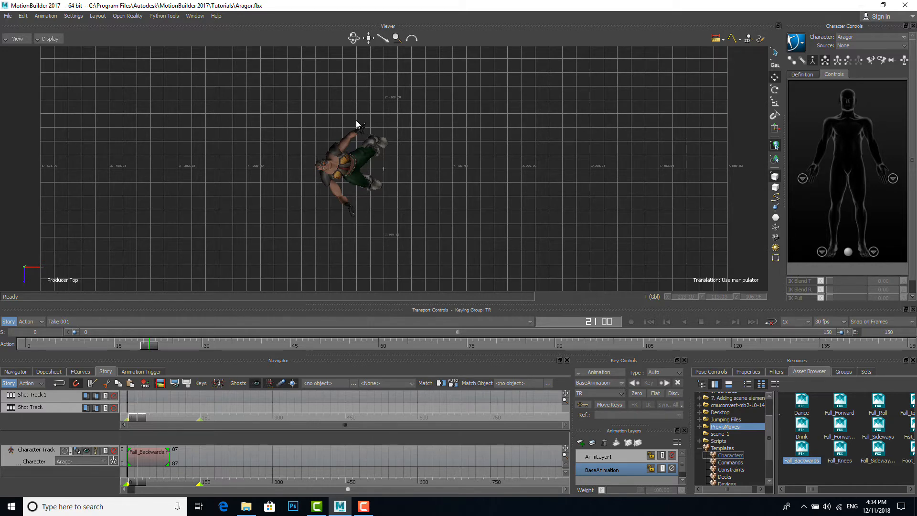
{"action": "key", "text": "ctrl+e"}
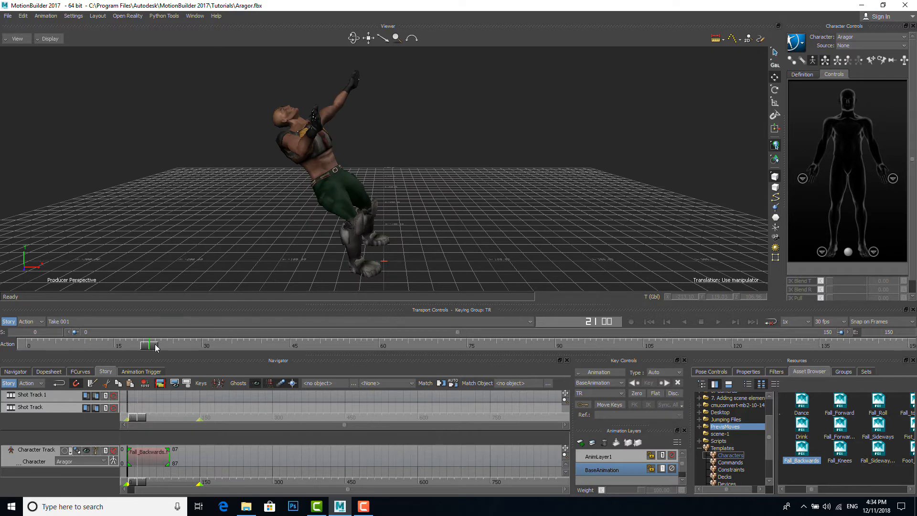
{"action": "left_click_drag", "start_coordinate": [150, 345], "coordinate": [26, 329]}
Add a Camera from the Elements templates in front of the character and raise its Camera Interest to about Y 151
{"action": "left_click_drag", "start_coordinate": [388, 213], "coordinate": [364, 217], "text": "ctrl+shift"}
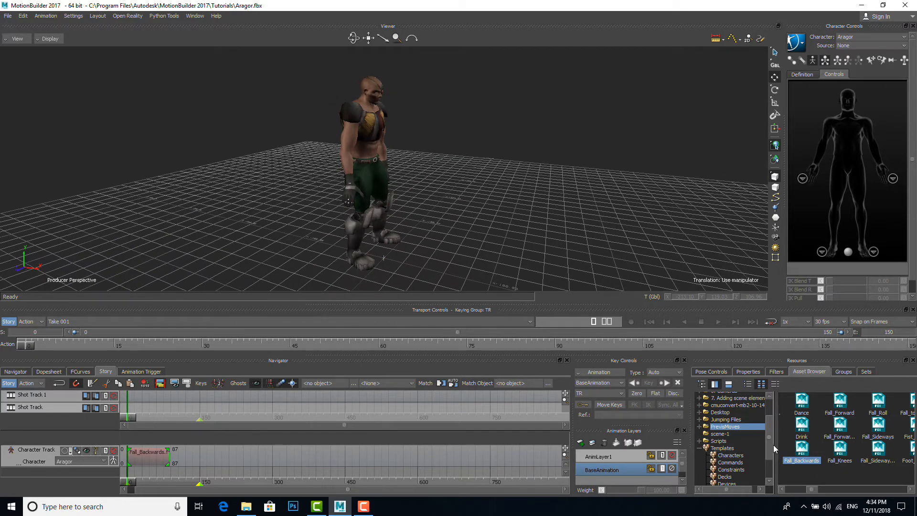
{"action": "left_click_drag", "start_coordinate": [767, 443], "coordinate": [767, 463]}
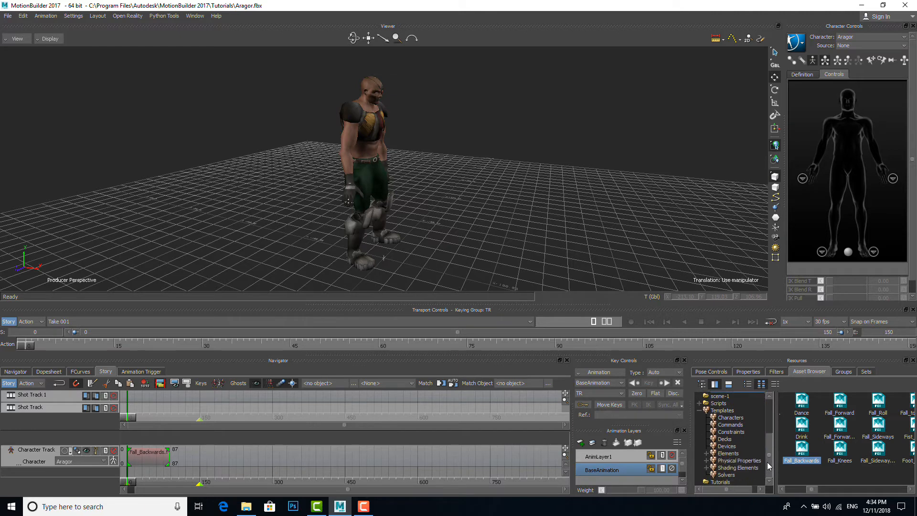
{"action": "left_click", "coordinate": [727, 453]}
{"action": "left_click_drag", "start_coordinate": [796, 430], "coordinate": [449, 238]}
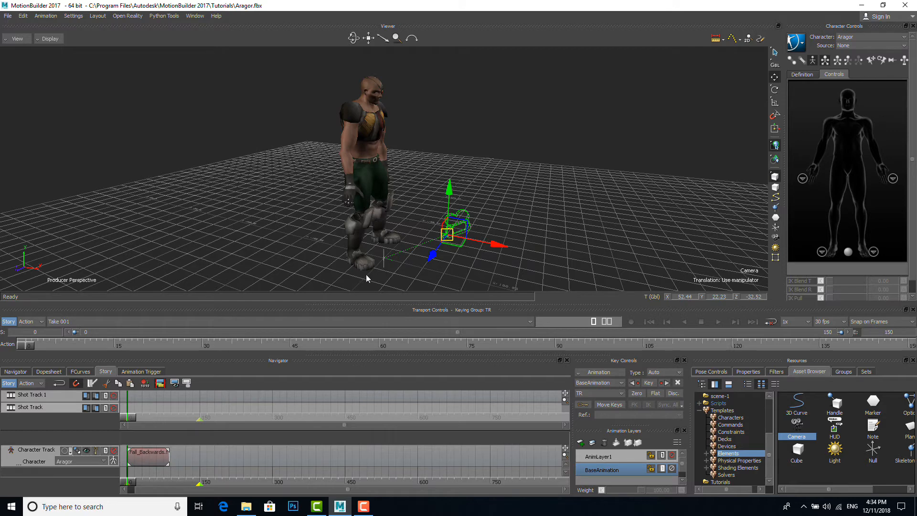
{"action": "left_click", "coordinate": [385, 260]}
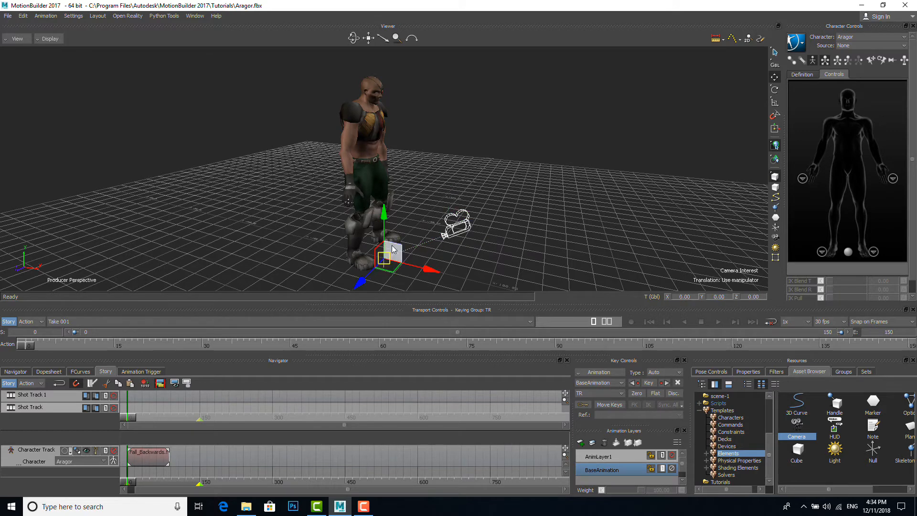
{"action": "left_click_drag", "start_coordinate": [384, 212], "coordinate": [366, 51]}
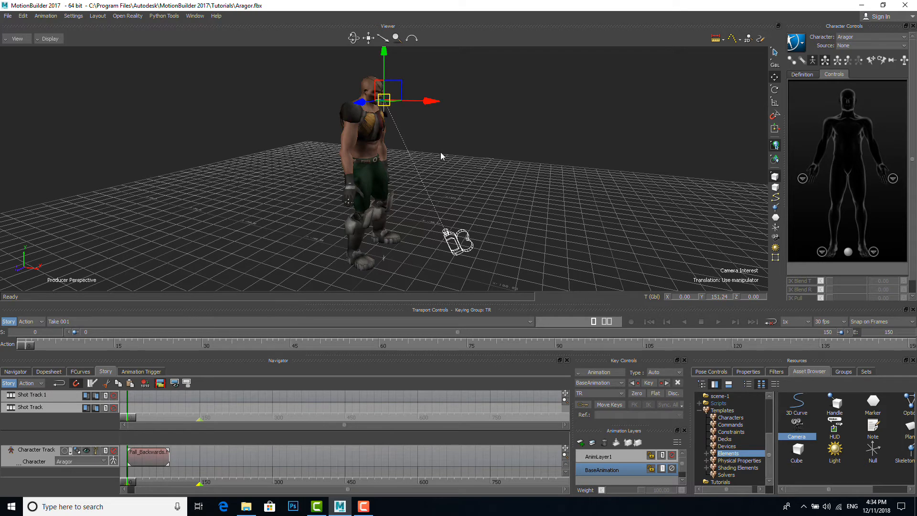
Create a Parent/Child constraint in the Aragor scene from the Constraints templates
{"action": "left_click", "coordinate": [16, 372]}
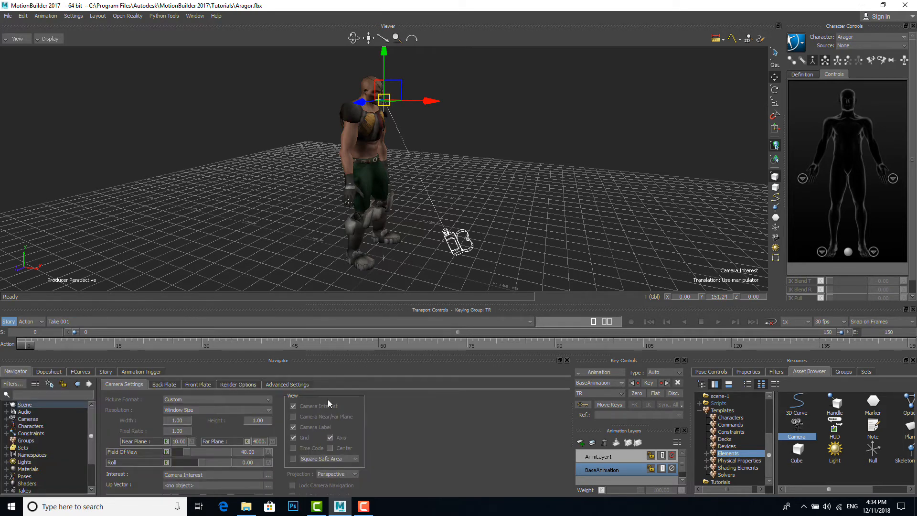
{"action": "left_click_drag", "start_coordinate": [814, 489], "coordinate": [858, 488]}
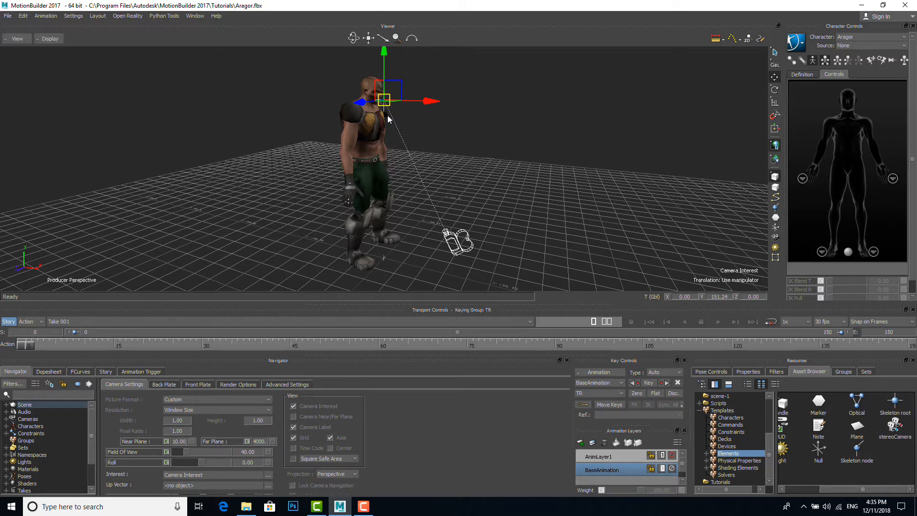
{"action": "left_click", "coordinate": [731, 431]}
{"action": "left_click_drag", "start_coordinate": [874, 404], "coordinate": [503, 251]}
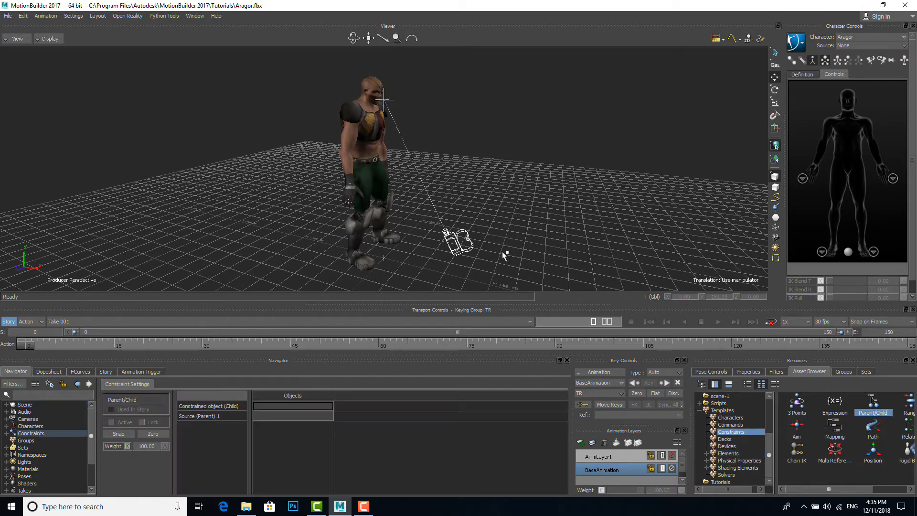
Assign the scene's Camera Interest as the constrained child object of the Parent/Child constraint
{"action": "left_click", "coordinate": [6, 405]}
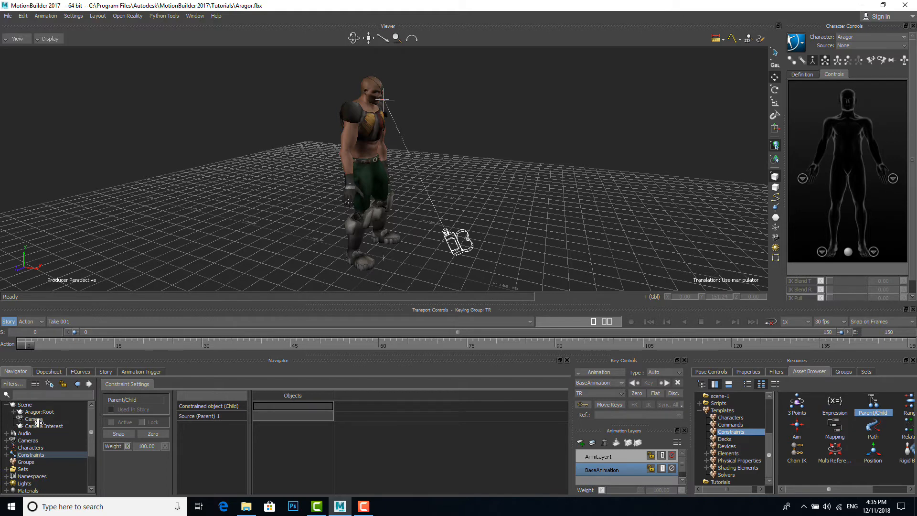
{"action": "left_click_drag", "start_coordinate": [38, 426], "coordinate": [249, 400]}
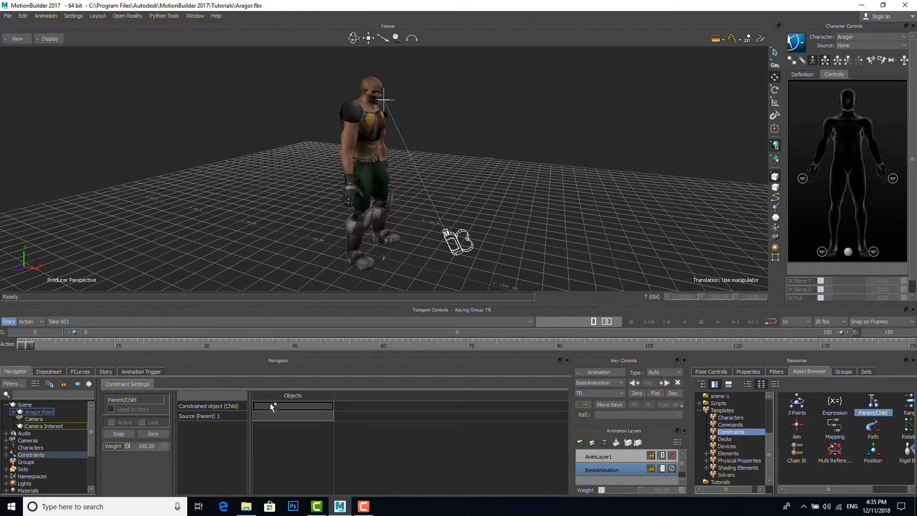
{"action": "left_click_drag", "start_coordinate": [271, 402], "coordinate": [270, 404]}
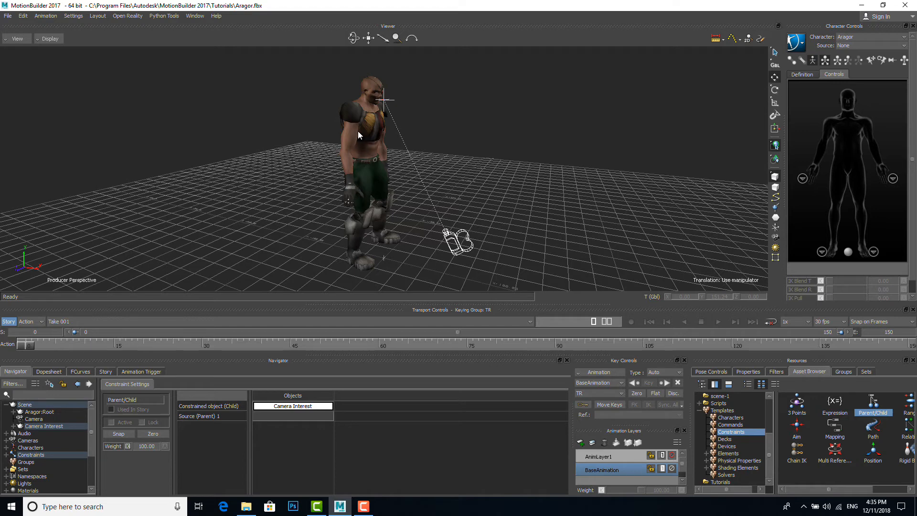
Bake Aragor's Story fall motion to an FK/IK control rig and turn off Story mode
{"action": "left_click", "coordinate": [107, 371]}
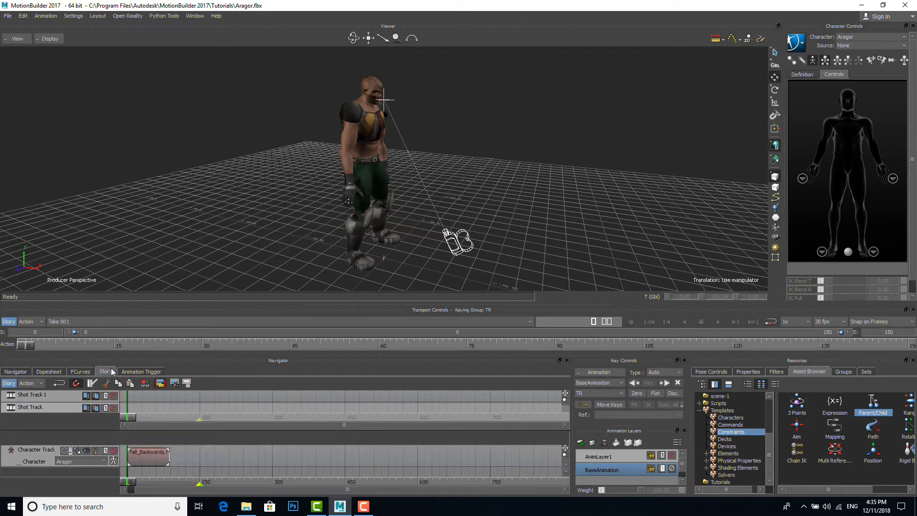
{"action": "left_click", "coordinate": [800, 44]}
{"action": "mouse_move", "coordinate": [810, 94]}
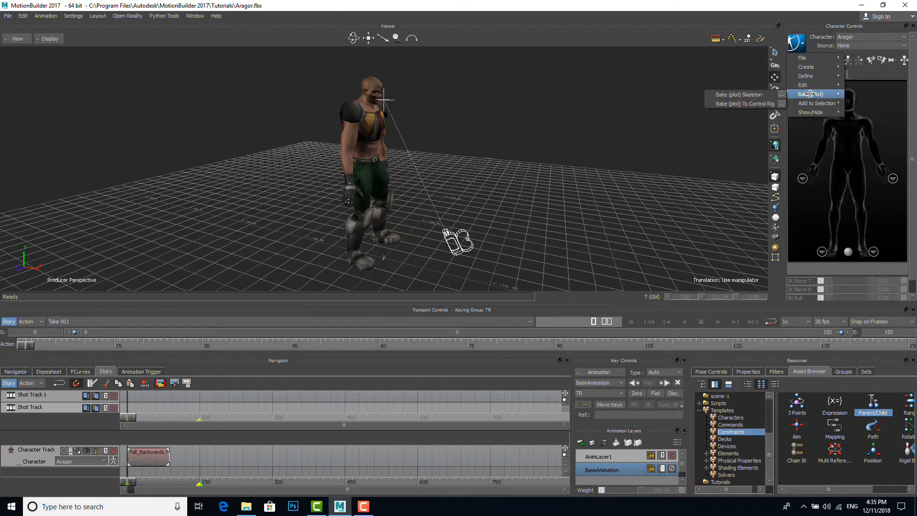
{"action": "left_click", "coordinate": [749, 104]}
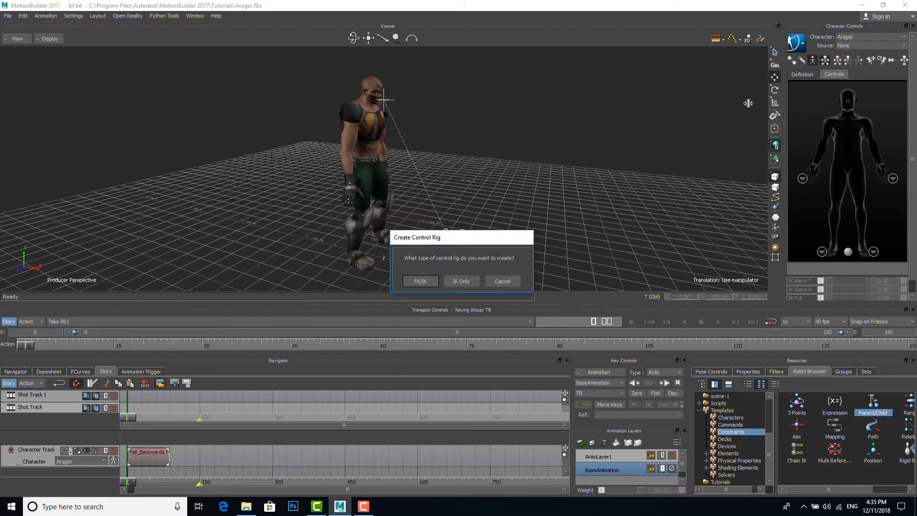
{"action": "left_click", "coordinate": [421, 281]}
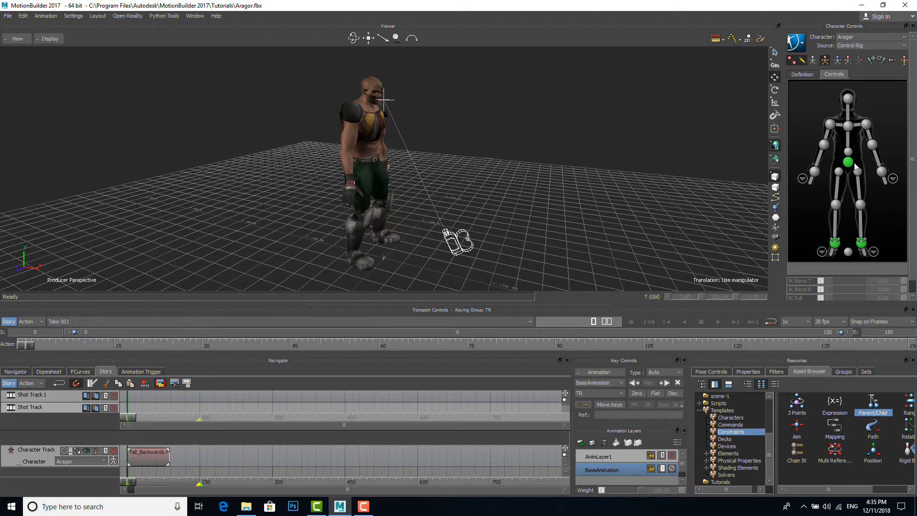
{"action": "left_click", "coordinate": [9, 321]}
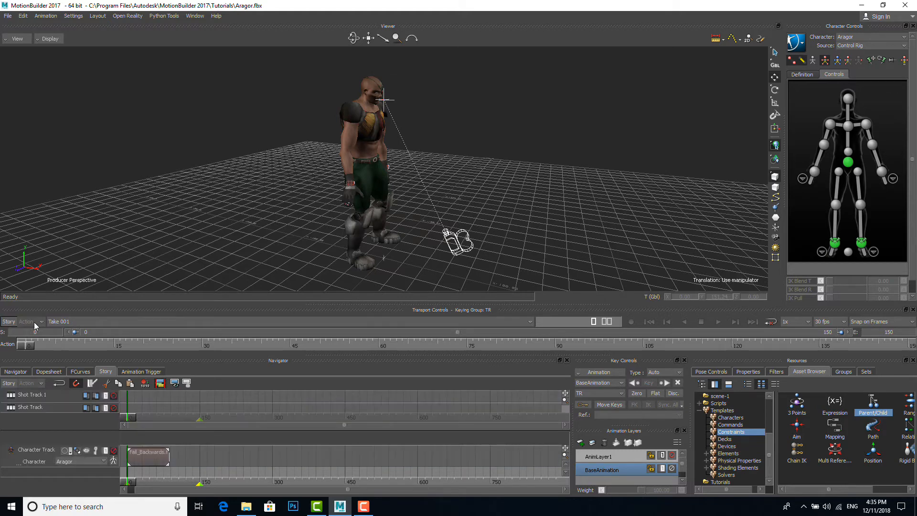
Assign Aragor_Ctrl:HeadEffector as the Parent/Child constraint's first source, activate the constraint, and clear the selection
{"action": "left_click", "coordinate": [847, 98]}
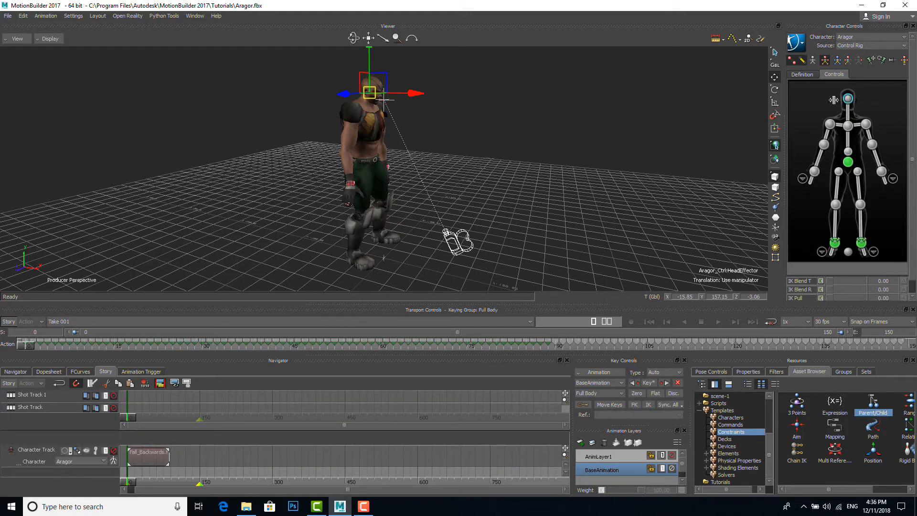
{"action": "left_click", "coordinate": [22, 372]}
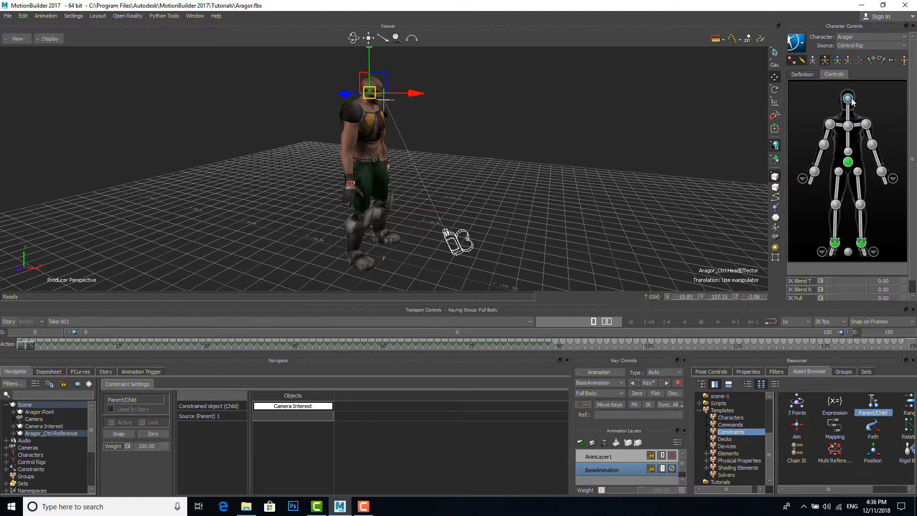
{"action": "left_click", "coordinate": [14, 433]}
{"action": "left_click_drag", "start_coordinate": [93, 418], "coordinate": [259, 414]}
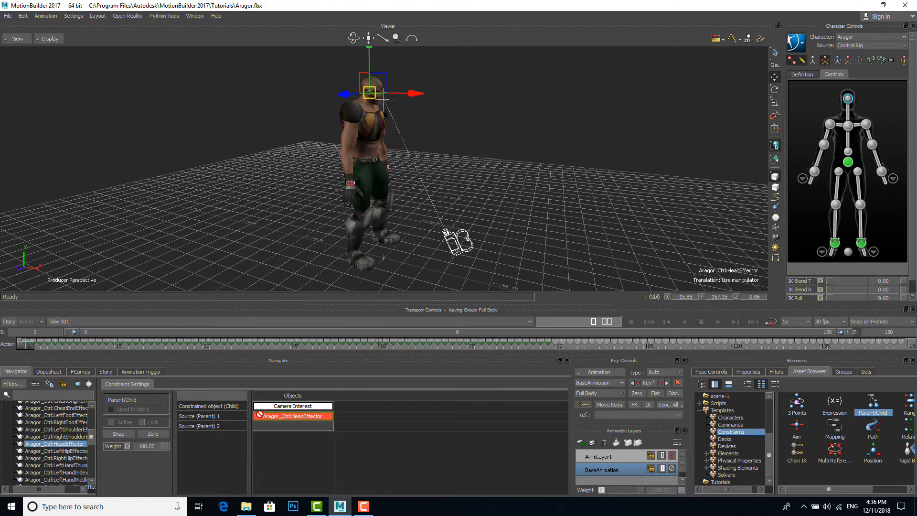
{"action": "left_click", "coordinate": [111, 423]}
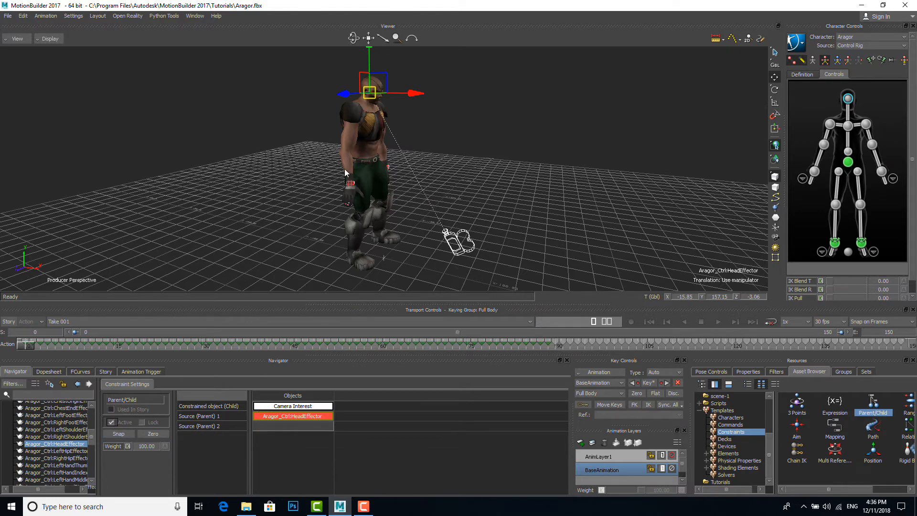
{"action": "left_click", "coordinate": [334, 213]}
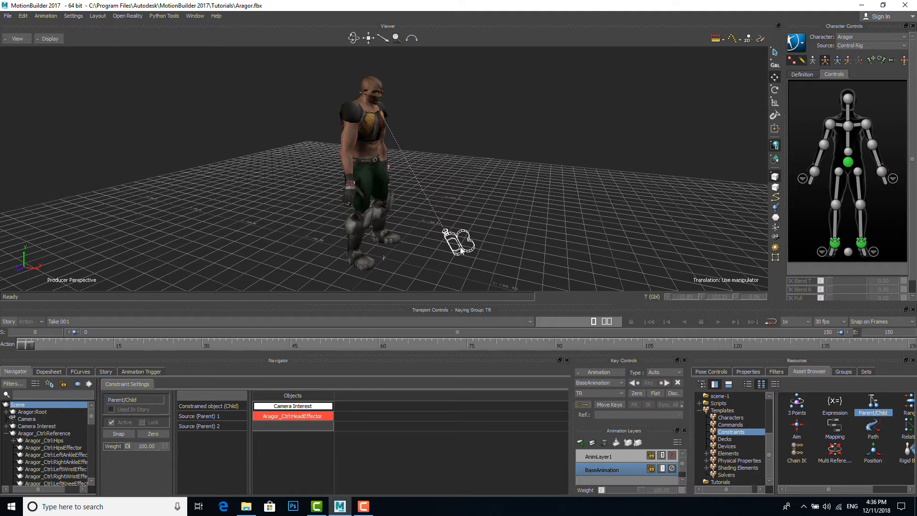
Look through the added Camera and orbit it to frame the character's upper body from the front
{"action": "left_click", "coordinate": [18, 39]}
{"action": "mouse_move", "coordinate": [45, 71]}
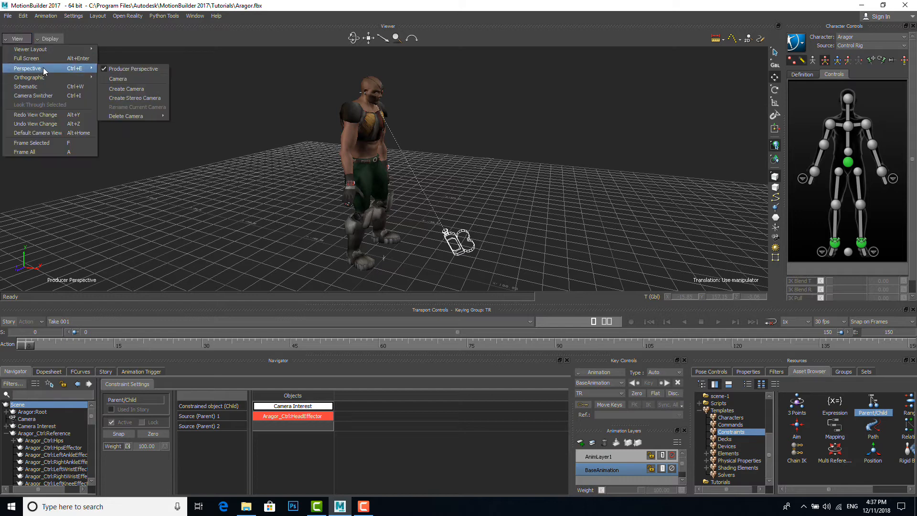
{"action": "left_click", "coordinate": [118, 79]}
{"action": "mouse_move", "coordinate": [408, 215]}
{"action": "left_mouse_down", "text": "ctrl+shift"}
{"action": "mouse_move", "coordinate": [385, 229]}
{"action": "mouse_move", "coordinate": [431, 253]}
{"action": "mouse_move", "coordinate": [413, 259]}
{"action": "mouse_move", "coordinate": [398, 207]}
{"action": "mouse_move", "coordinate": [432, 206]}
{"action": "mouse_move", "coordinate": [432, 216]}
{"action": "left_mouse_up", "text": "ctrl+shift"}
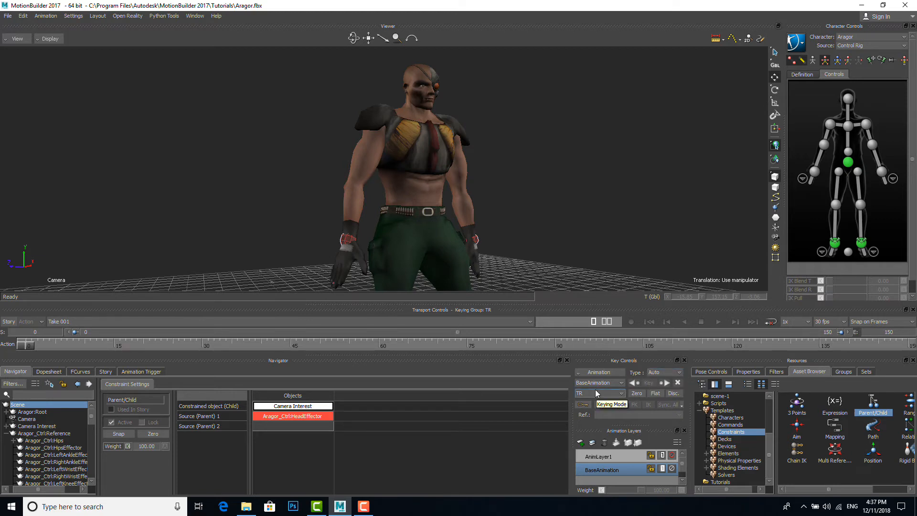
Create an animation path for the selected Camera, including its path constraint and path model
{"action": "left_click", "coordinate": [29, 420]}
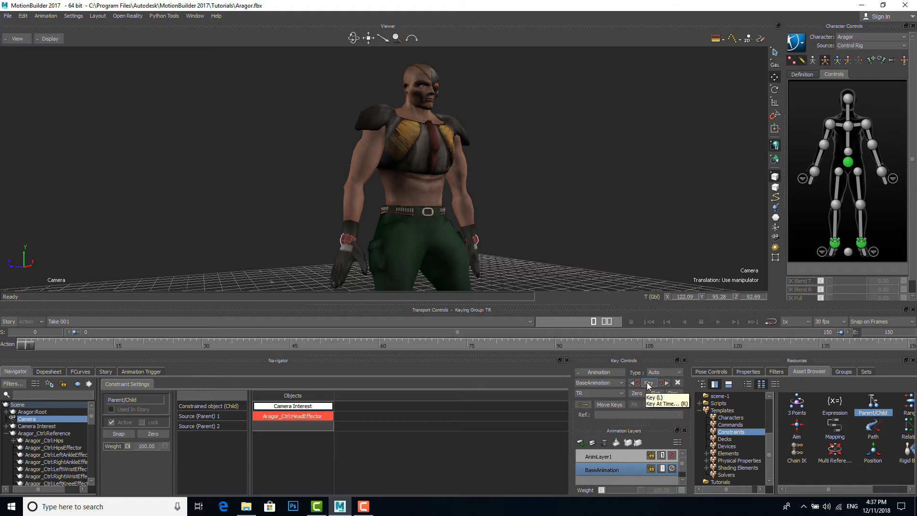
{"action": "left_click", "coordinate": [592, 379]}
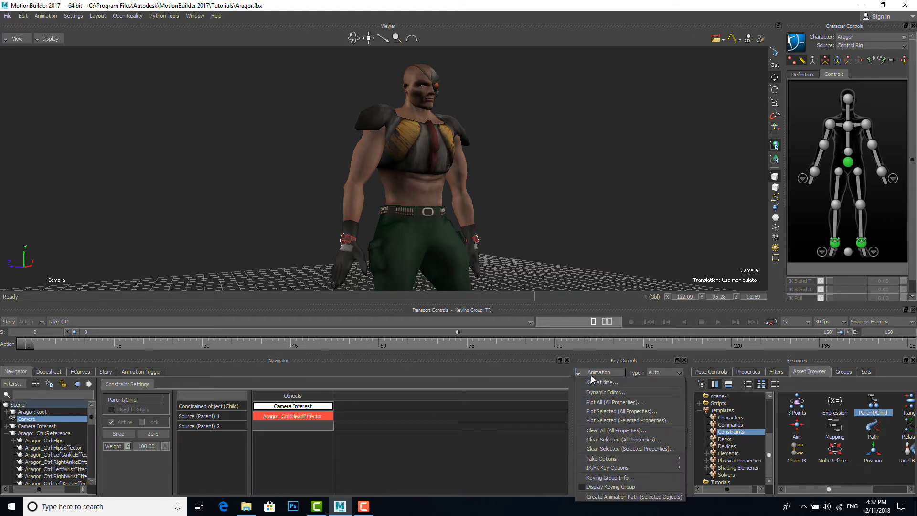
{"action": "left_click", "coordinate": [607, 498]}
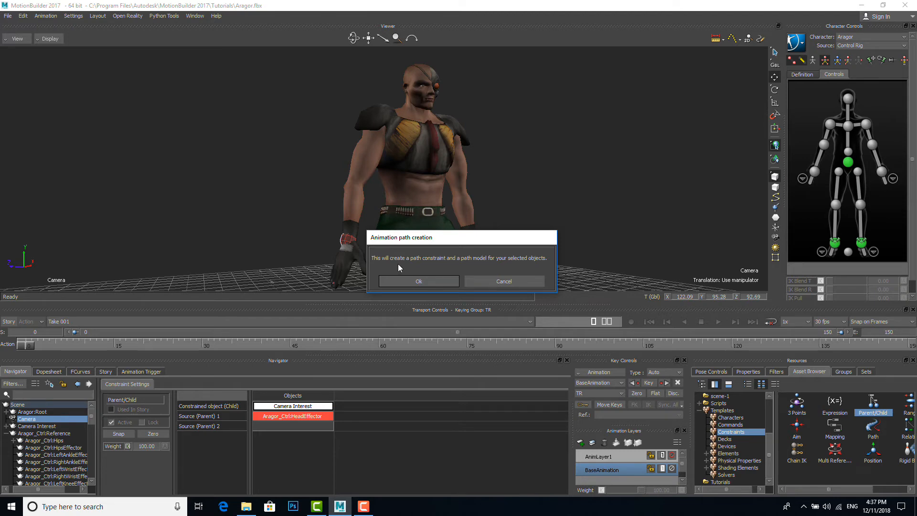
{"action": "left_click", "coordinate": [420, 279]}
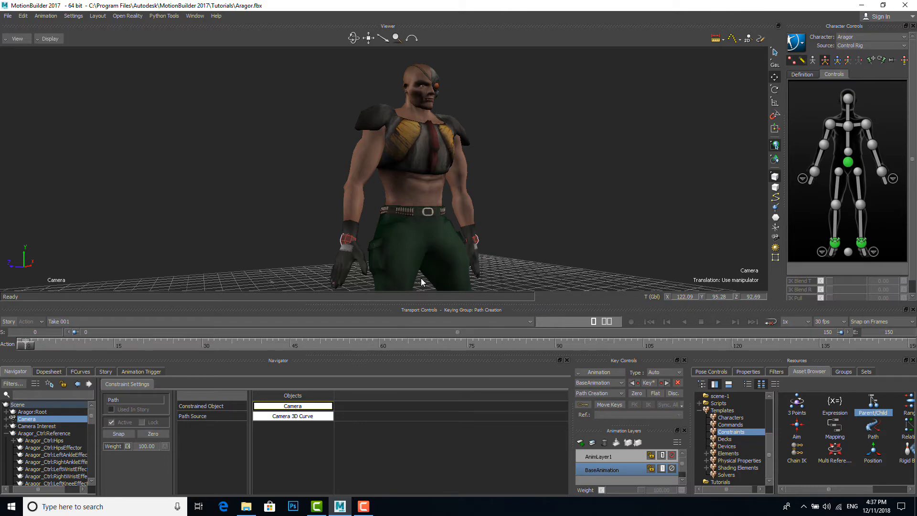
At frame 28, move the Camera behind the falling character to about X -314, Z 10 and key its path position
{"action": "key", "text": "ctrl+e"}
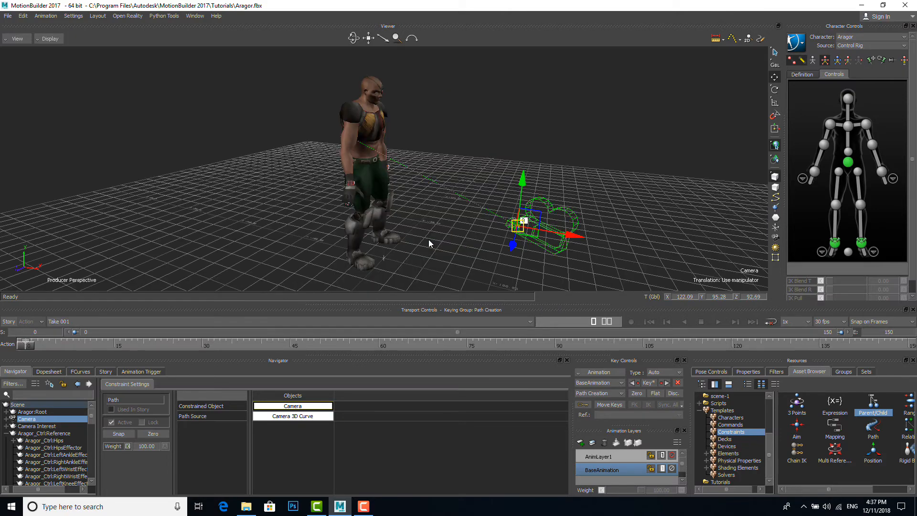
{"action": "left_click_drag", "start_coordinate": [467, 233], "coordinate": [408, 229], "text": "ctrl+shift"}
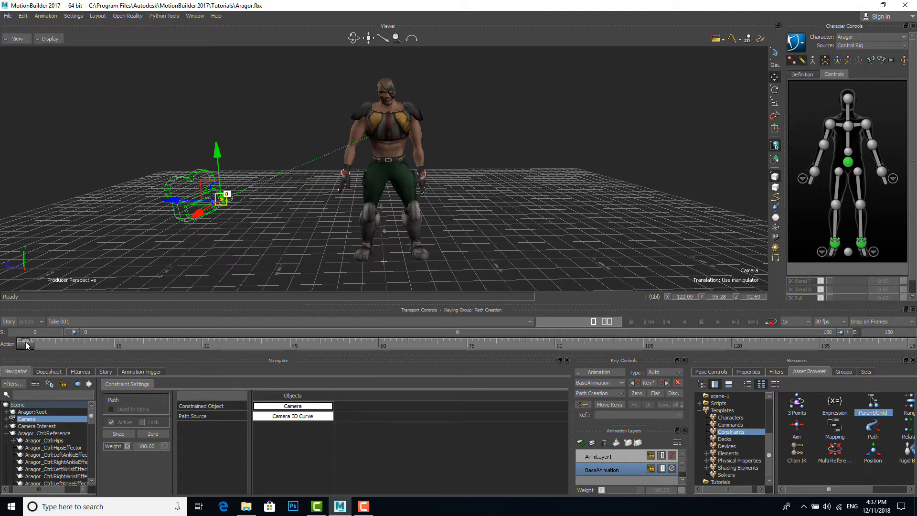
{"action": "left_click_drag", "start_coordinate": [28, 346], "coordinate": [190, 353]}
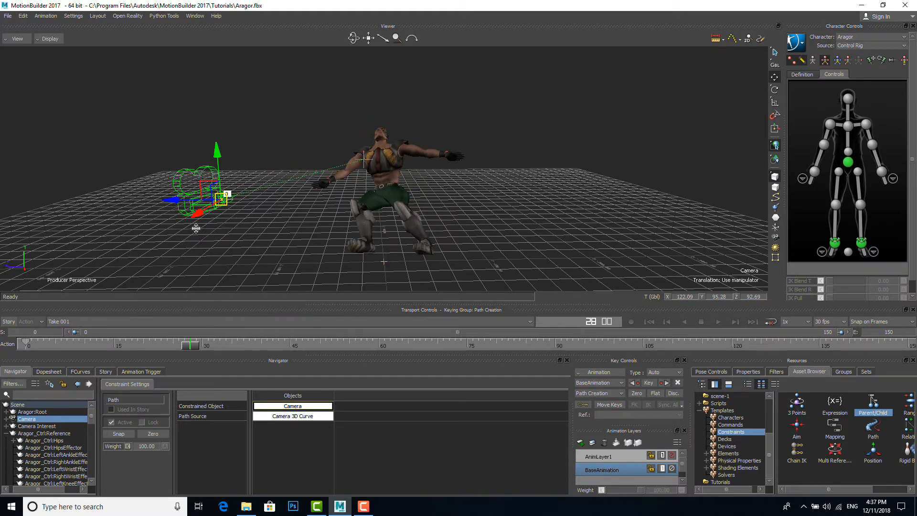
{"action": "left_click_drag", "start_coordinate": [194, 206], "coordinate": [366, 137]}
{"action": "key", "text": "ctrl+p"}
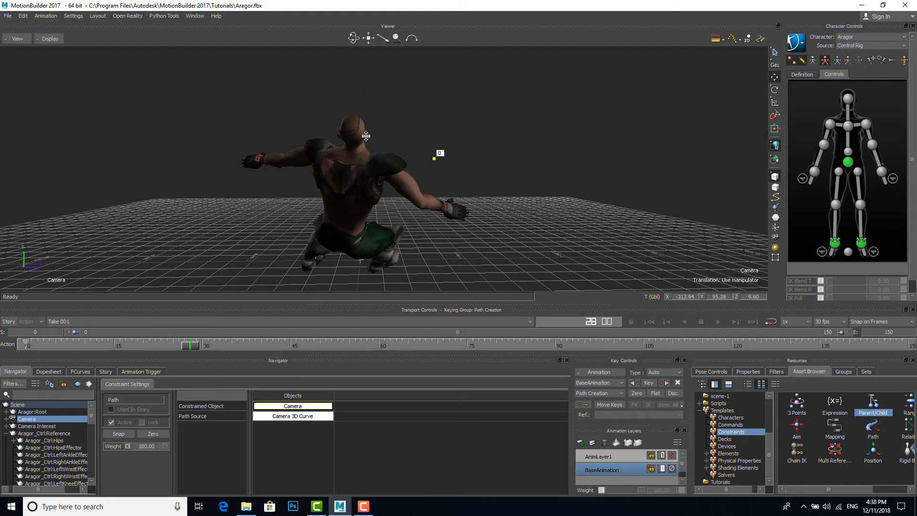
{"action": "left_click", "coordinate": [650, 383]}
At frame 68, reposition the Camera beside the fallen character at about X -75, Y 91, Z -167 and key its path position
{"action": "key", "text": "ctrl+e"}
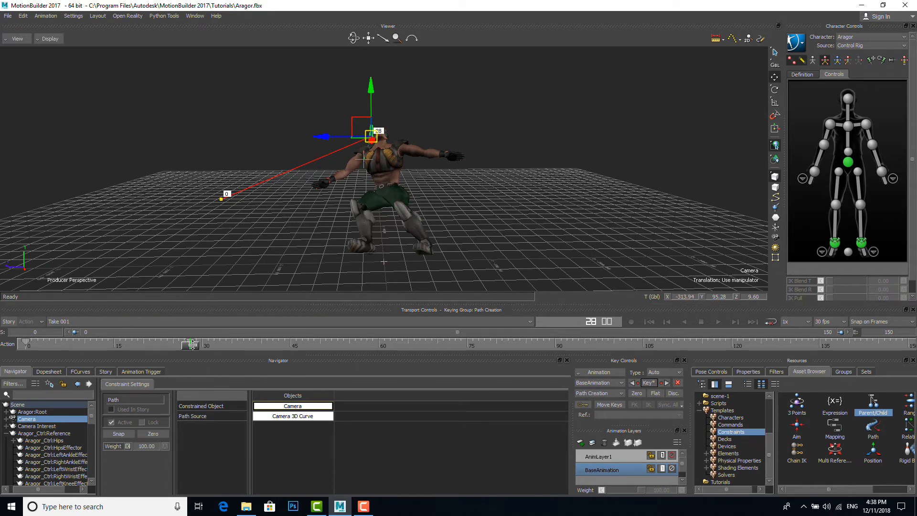
{"action": "left_click_drag", "start_coordinate": [192, 345], "coordinate": [424, 365]}
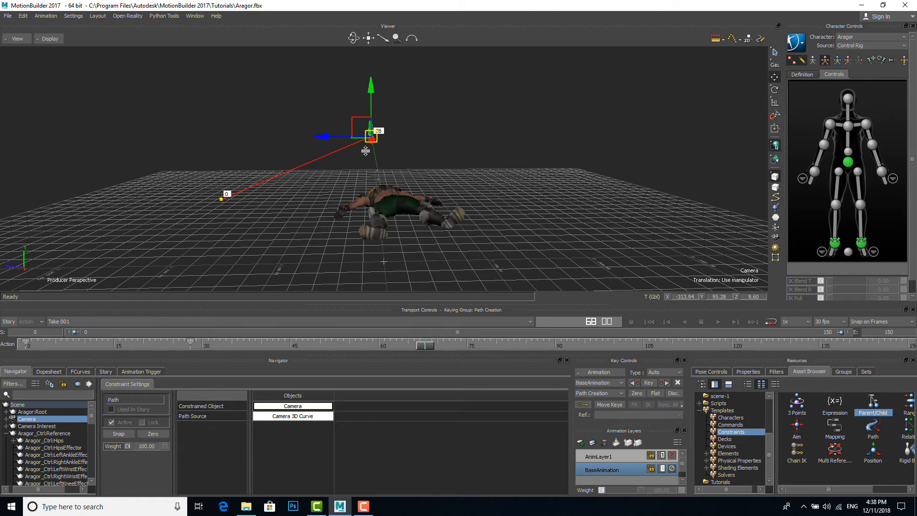
{"action": "left_click_drag", "start_coordinate": [361, 176], "coordinate": [381, 186], "text": "shift"}
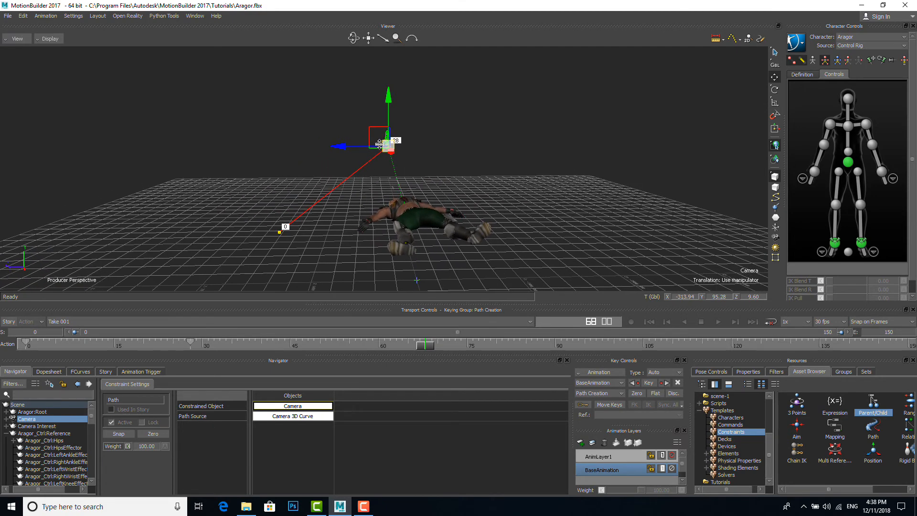
{"action": "left_click_drag", "start_coordinate": [380, 144], "coordinate": [516, 188]}
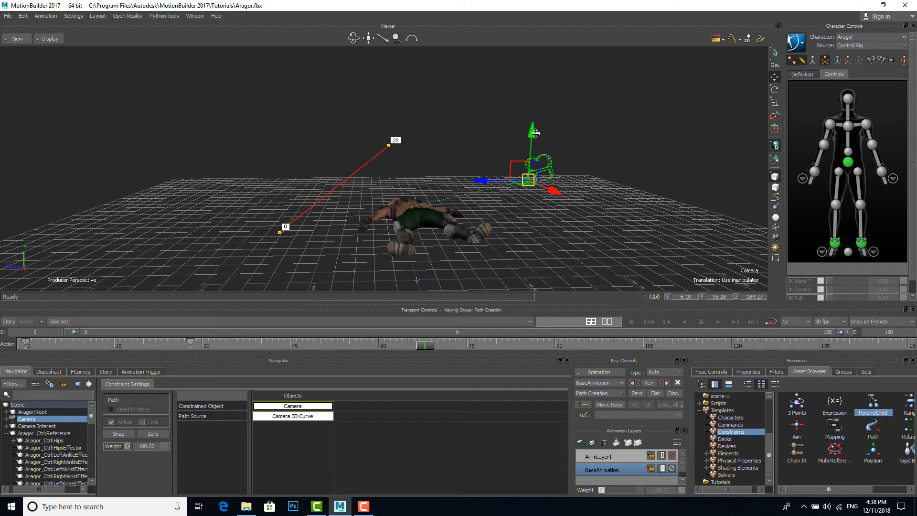
{"action": "left_click_drag", "start_coordinate": [536, 134], "coordinate": [530, 149]}
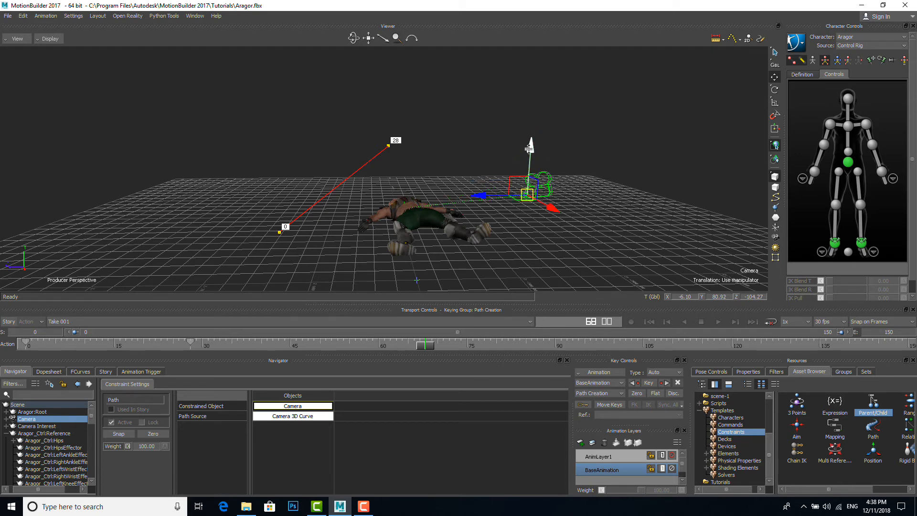
{"action": "key", "text": "ctrl+i"}
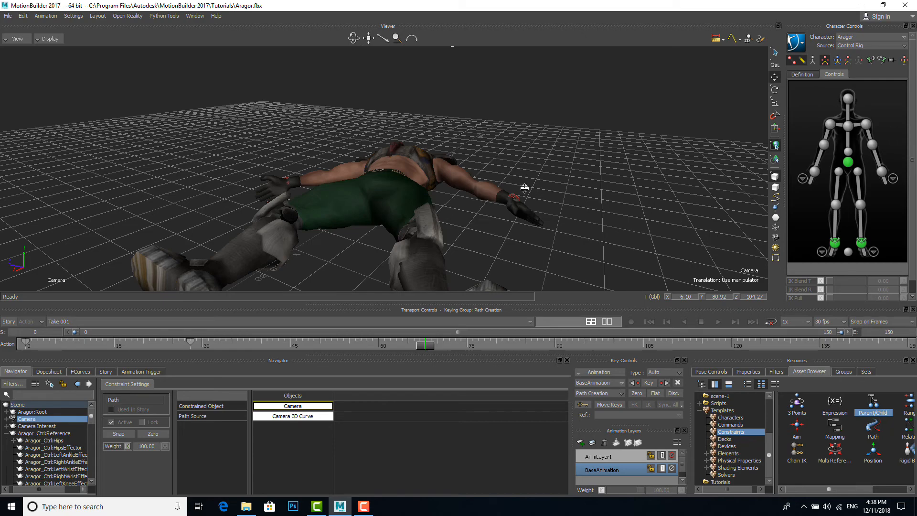
{"action": "left_click_drag", "start_coordinate": [488, 235], "coordinate": [462, 239], "text": "ctrl+shift"}
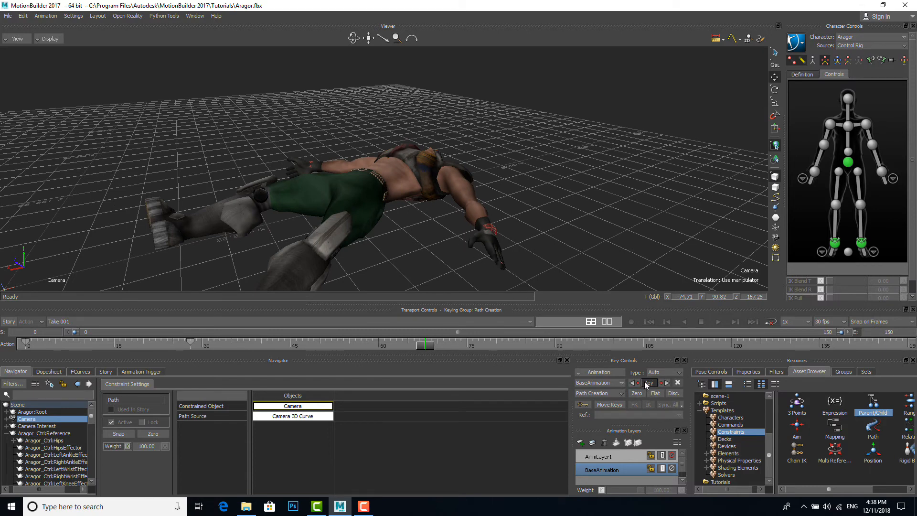
{"action": "left_click", "coordinate": [648, 383]}
{"action": "key", "text": "ctrl+e"}
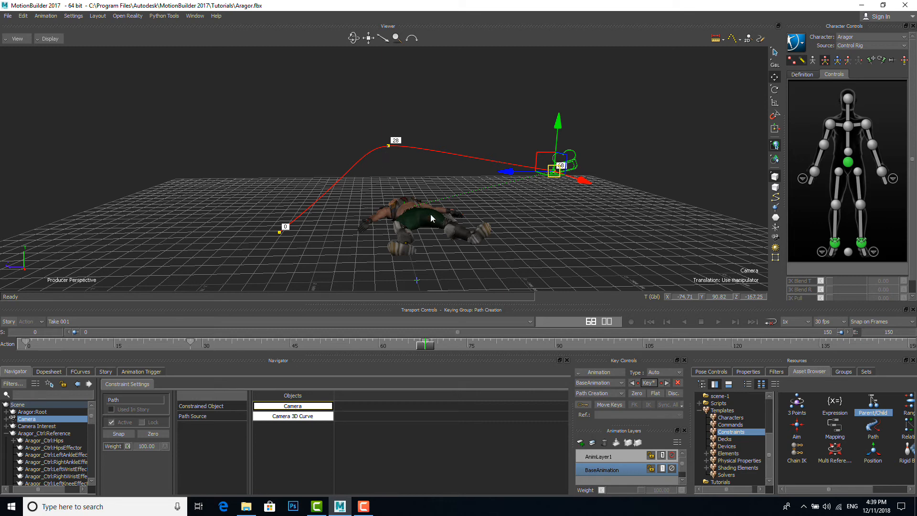
Play the fall from frame 0 through the Camera view to review the camera path
{"action": "left_click_drag", "start_coordinate": [432, 344], "coordinate": [17, 305]}
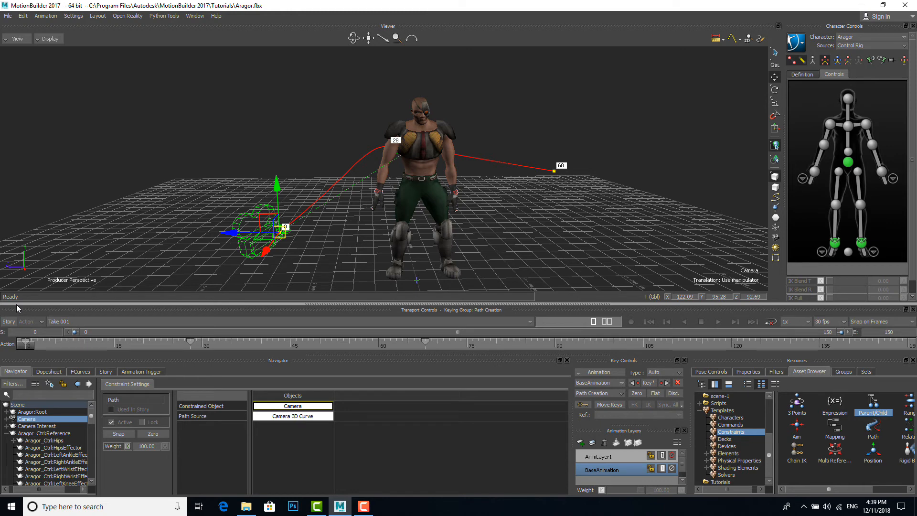
{"action": "key", "text": "ctrl+i"}
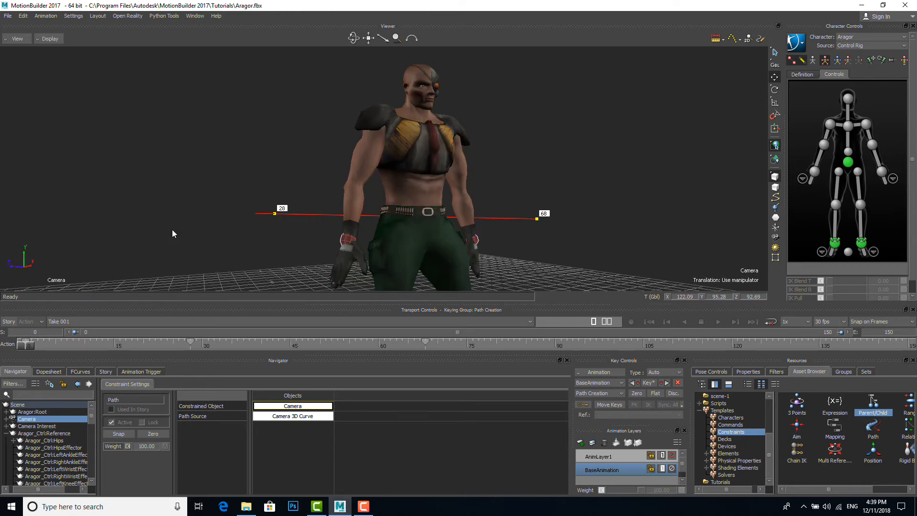
{"action": "left_click", "coordinate": [720, 321]}
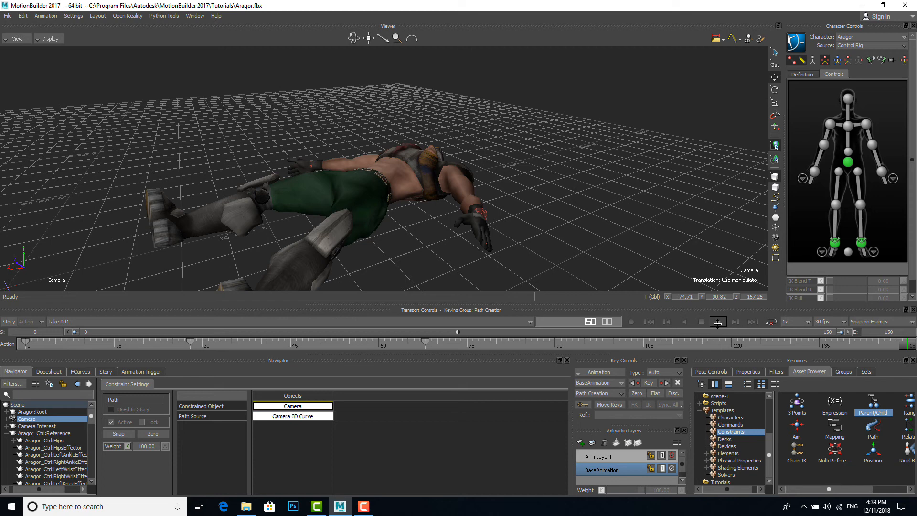
Set the playback speed to 0.25x and play the fall from frame 0 through the Camera view
{"action": "left_click", "coordinate": [806, 322]}
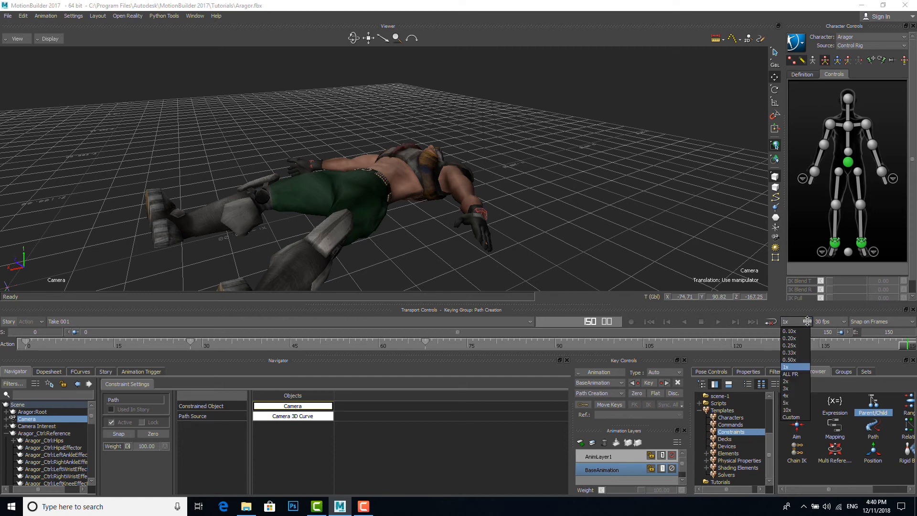
{"action": "left_click", "coordinate": [792, 345]}
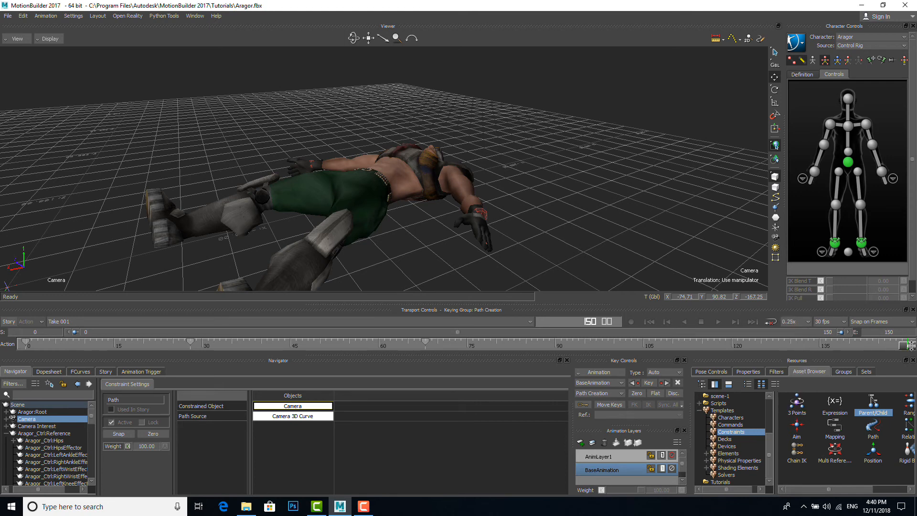
{"action": "left_click_drag", "start_coordinate": [912, 346], "coordinate": [22, 348]}
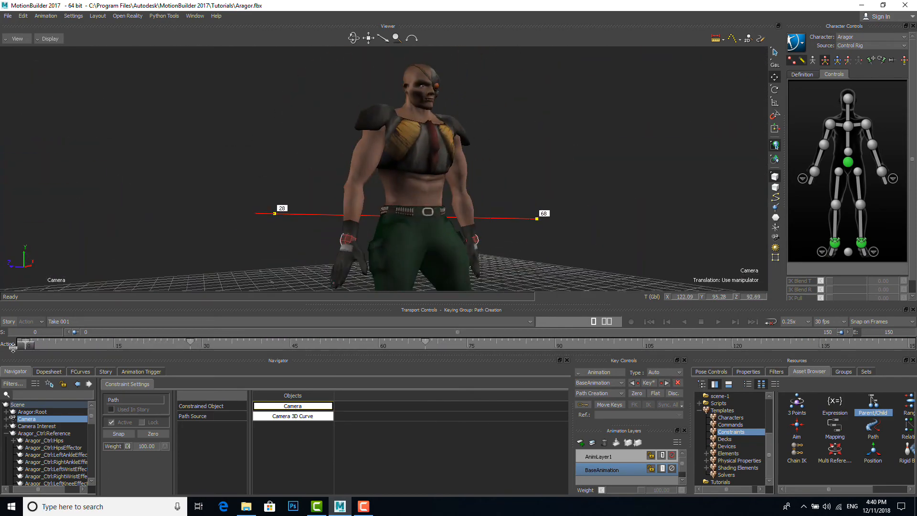
{"action": "left_click", "coordinate": [717, 321]}
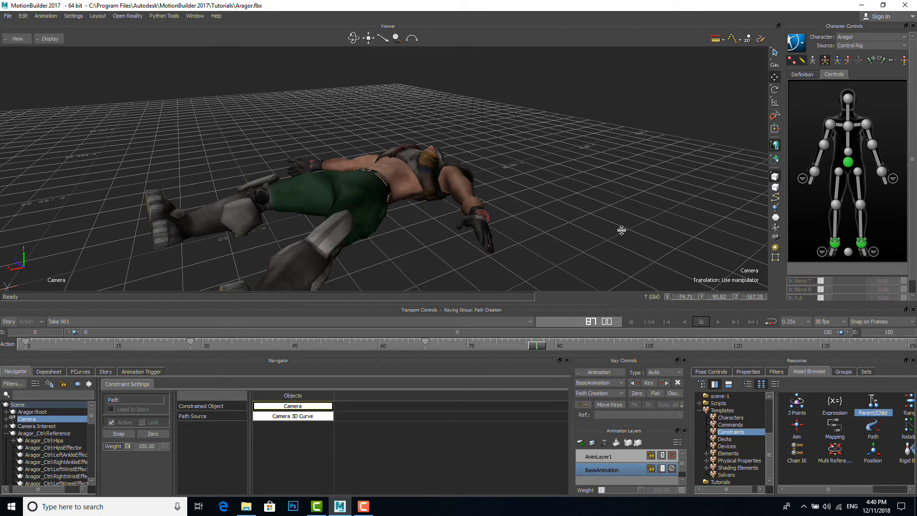
In the perspective view, use vertex mode to lengthen the camera path's tangent at its middle point, moving the handle to about Z -187
{"action": "key", "text": "ctrl+e"}
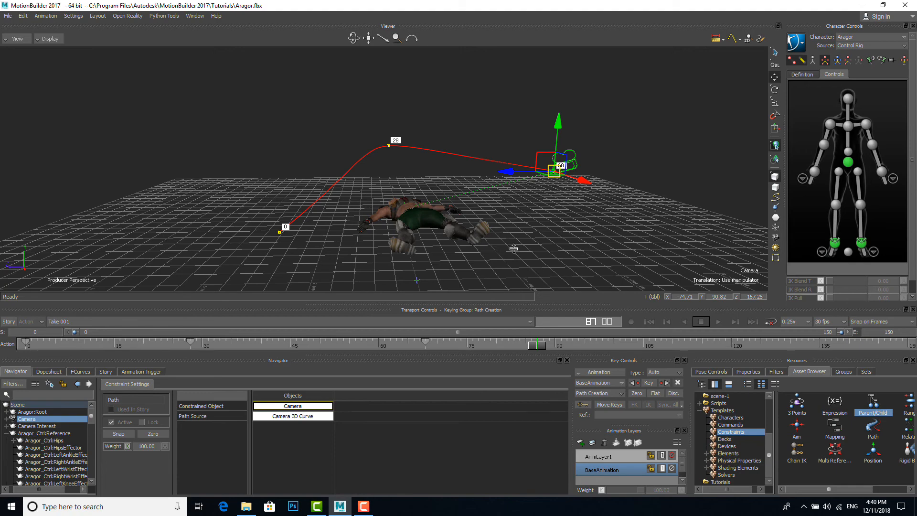
{"action": "mouse_move", "coordinate": [428, 260]}
{"action": "left_mouse_down", "text": "ctrl+shift"}
{"action": "mouse_move", "coordinate": [419, 252]}
{"action": "mouse_move", "coordinate": [408, 261]}
{"action": "mouse_move", "coordinate": [417, 265]}
{"action": "left_mouse_up", "text": "ctrl+shift"}
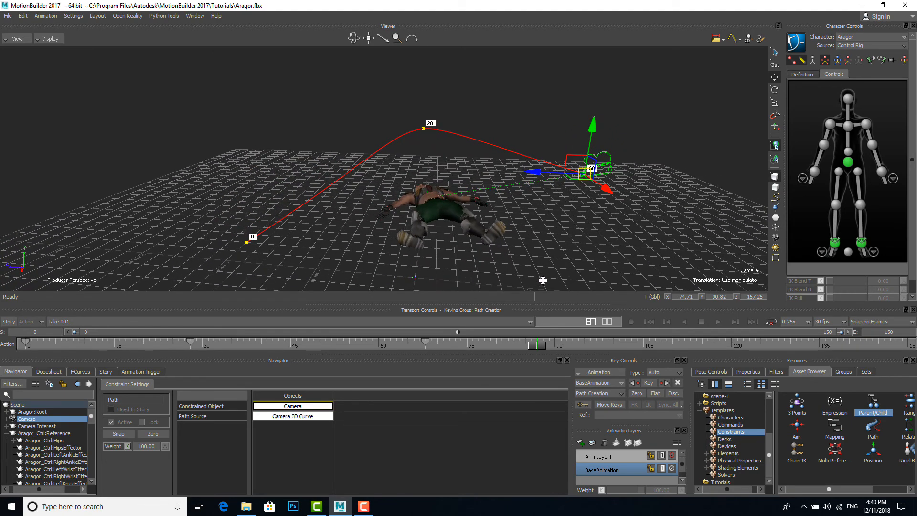
{"action": "left_click", "coordinate": [773, 175]}
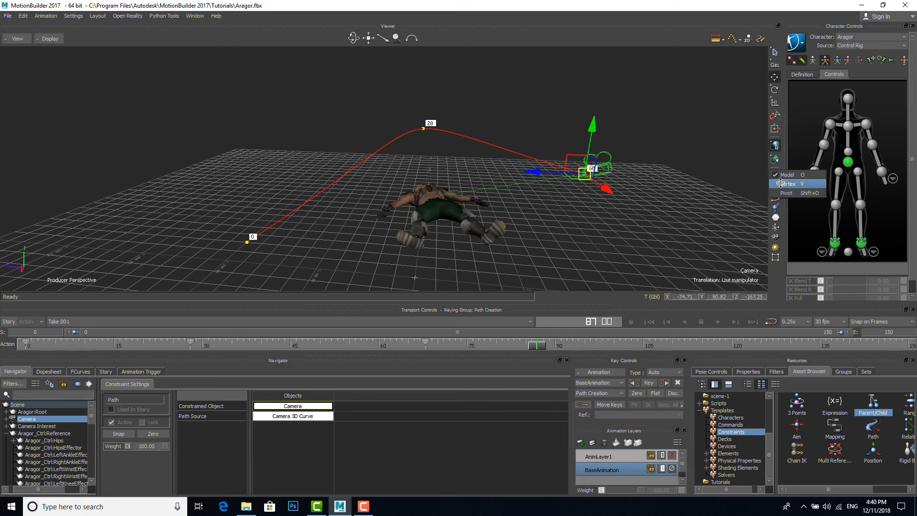
{"action": "left_click", "coordinate": [781, 184]}
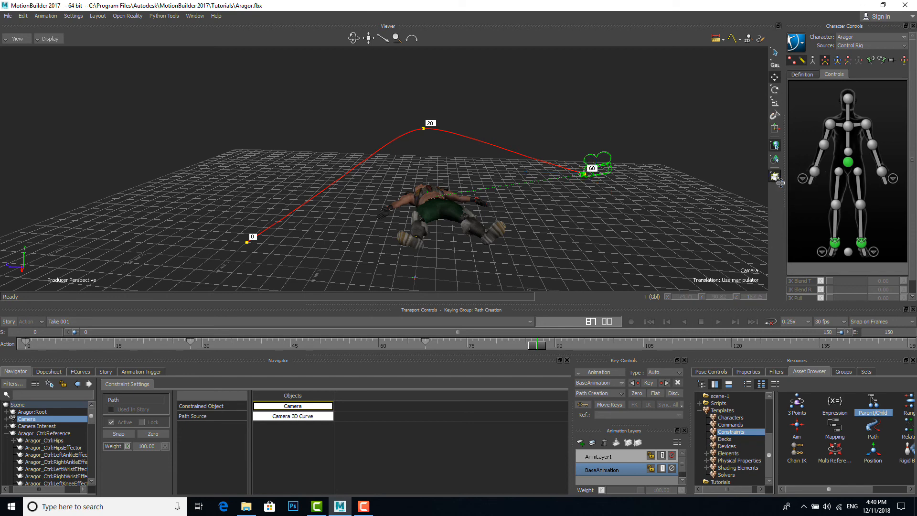
{"action": "left_click", "coordinate": [427, 144]}
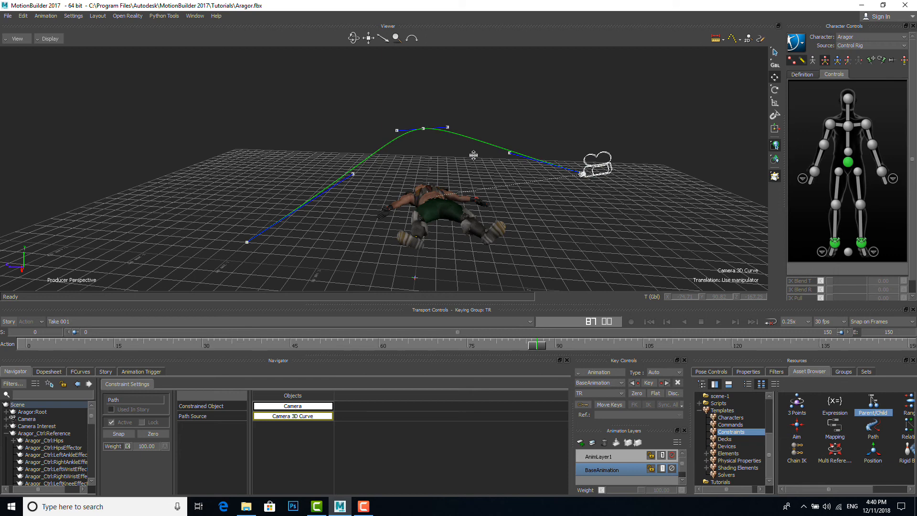
{"action": "left_click", "coordinate": [447, 126]}
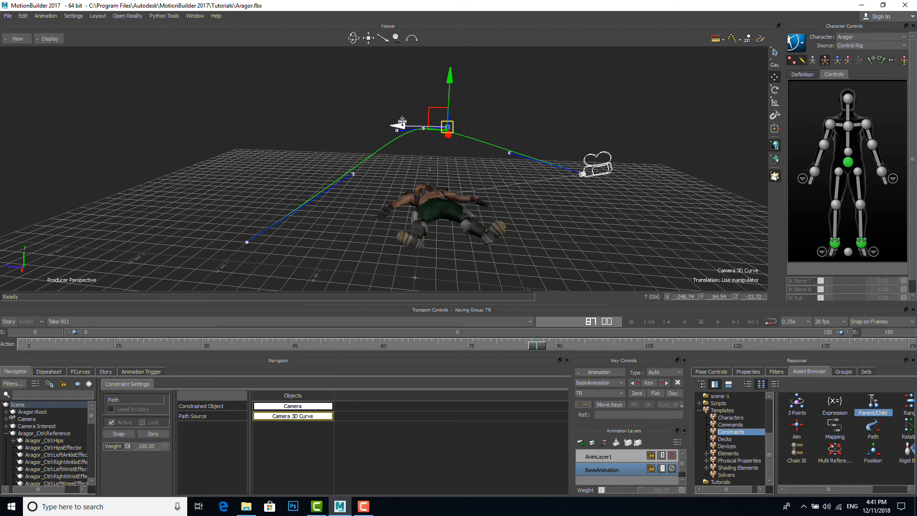
{"action": "left_click_drag", "start_coordinate": [400, 123], "coordinate": [489, 124]}
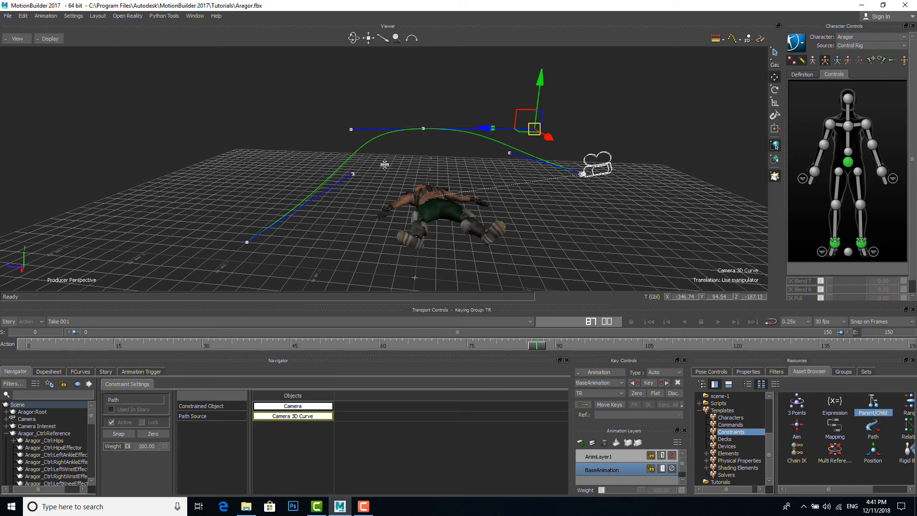
Reshape the path's ends by moving the start point's tangent handle to about Z 186 and the end point's to about Z -146
{"action": "left_click", "coordinate": [354, 174]}
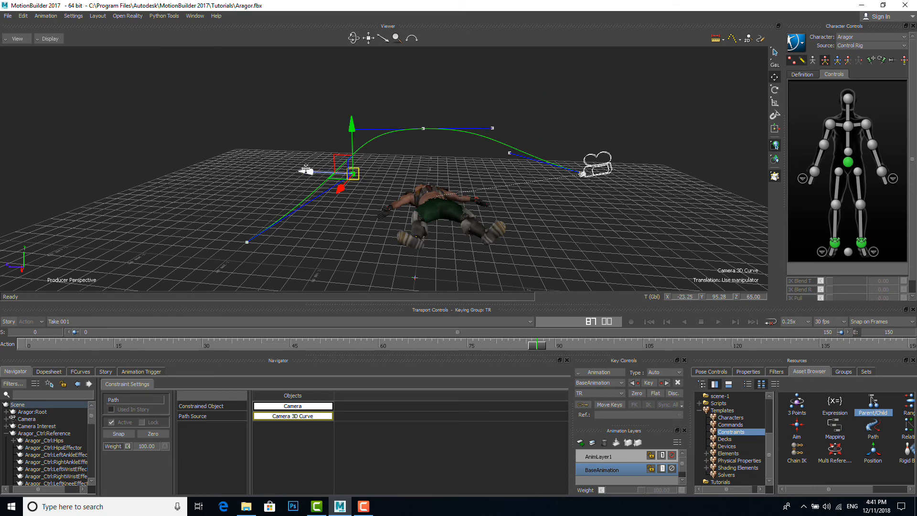
{"action": "left_click_drag", "start_coordinate": [306, 168], "coordinate": [196, 146]}
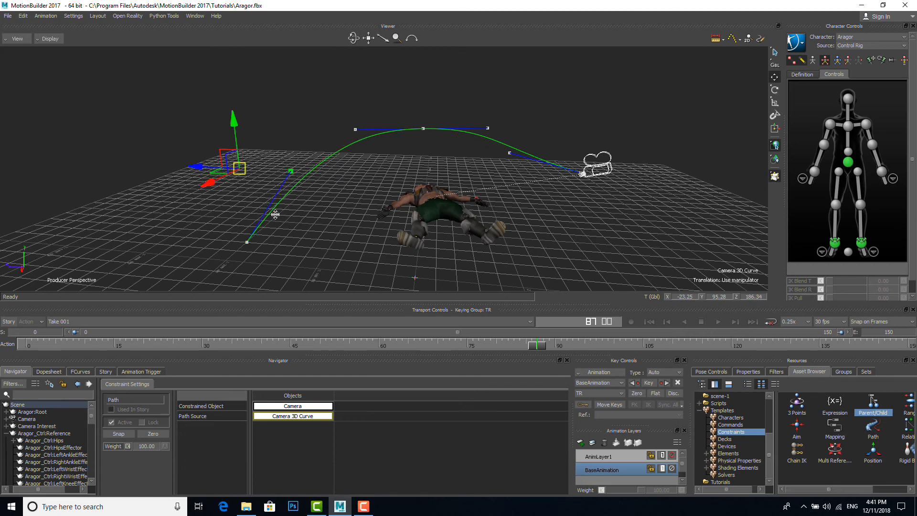
{"action": "left_click", "coordinate": [509, 153]}
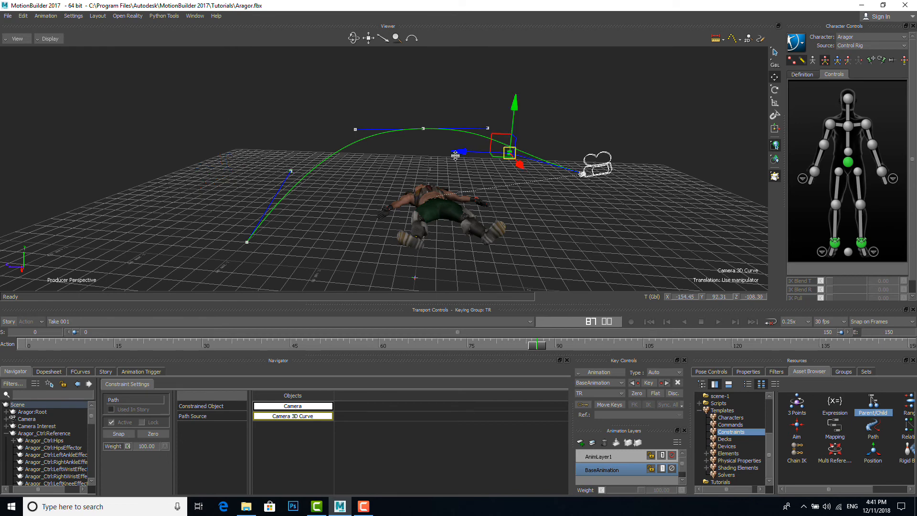
{"action": "left_click_drag", "start_coordinate": [461, 151], "coordinate": [547, 129]}
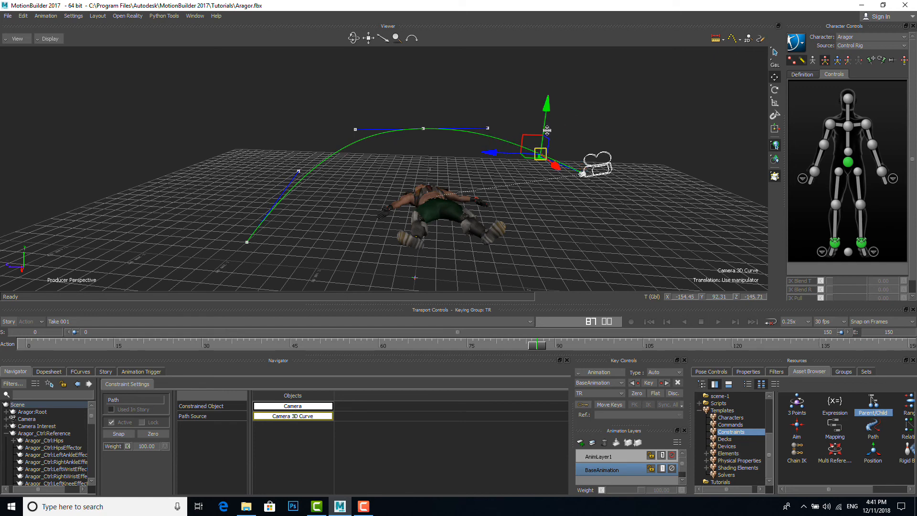
Play the fall twice from frame 0 through the Camera view to review the reshaped camera path
{"action": "left_click_drag", "start_coordinate": [540, 344], "coordinate": [197, 345]}
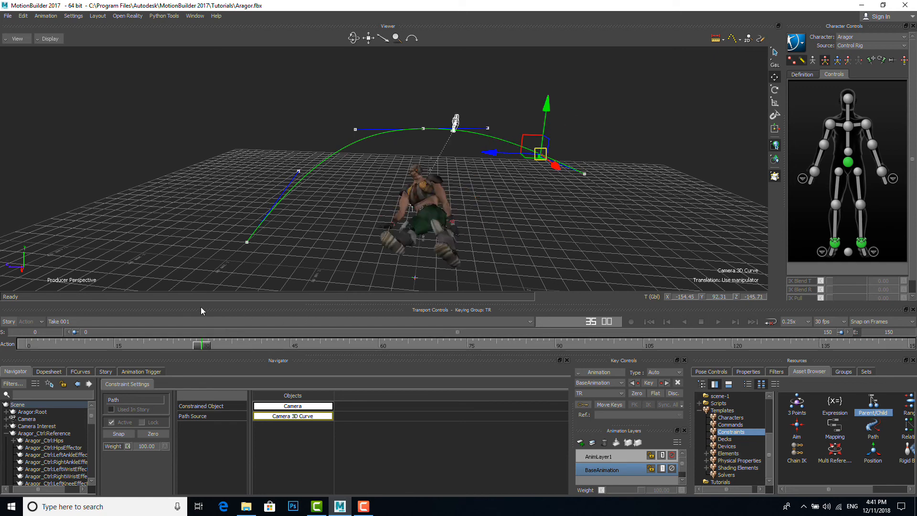
{"action": "left_click_drag", "start_coordinate": [201, 311], "coordinate": [14, 297]}
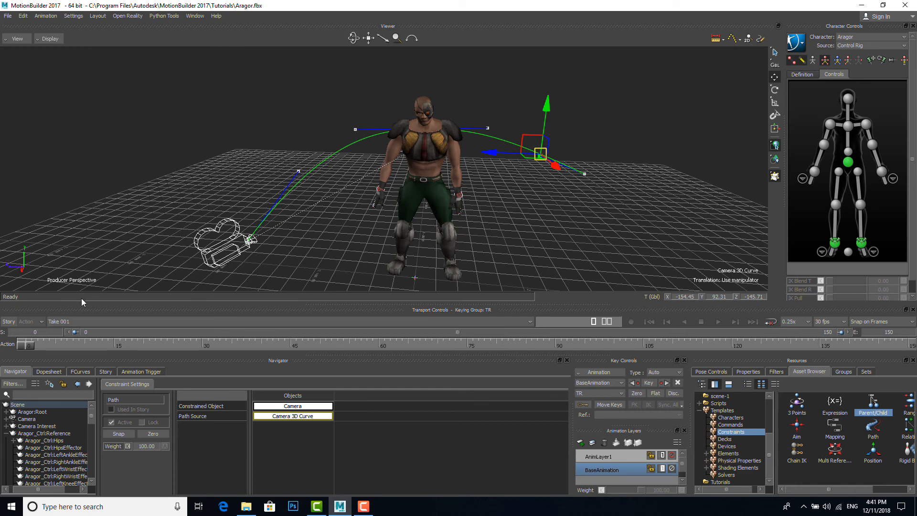
{"action": "key", "text": "ctrl+p"}
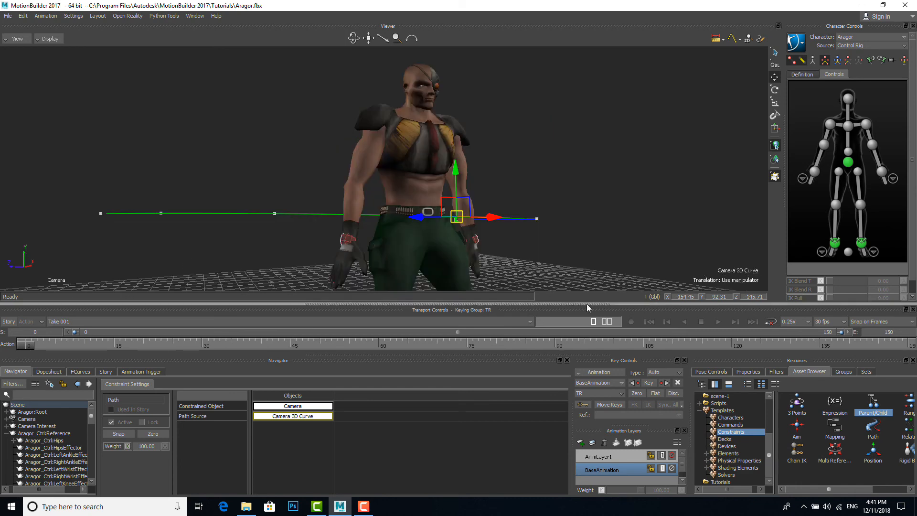
{"action": "left_click", "coordinate": [719, 321]}
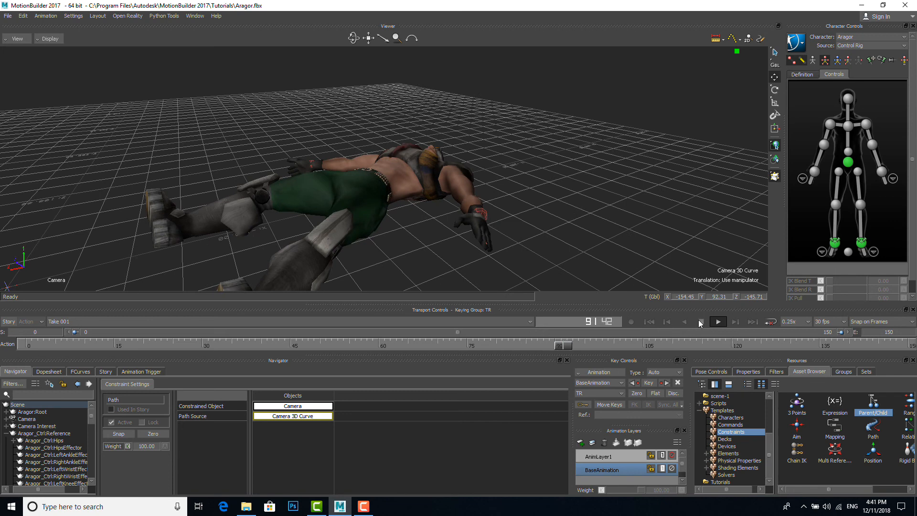
{"action": "left_click", "coordinate": [700, 322]}
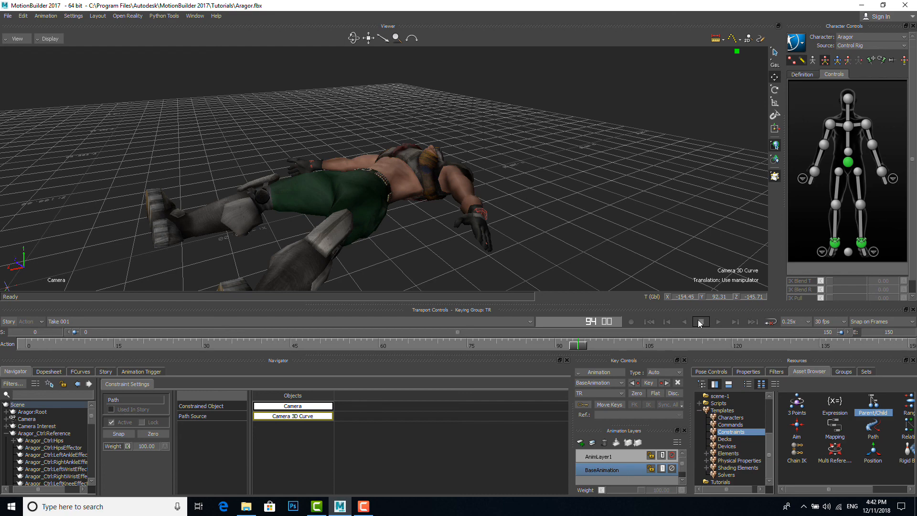
{"action": "left_click_drag", "start_coordinate": [578, 345], "coordinate": [7, 329]}
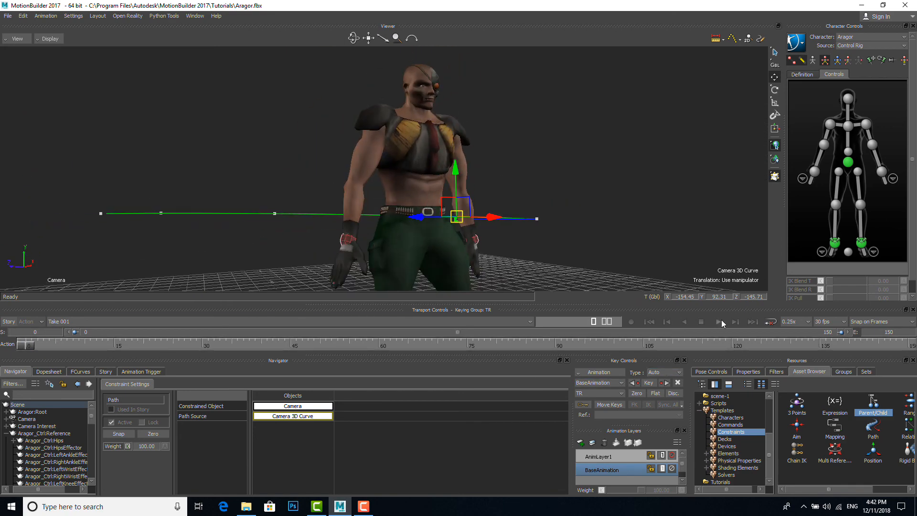
{"action": "left_click", "coordinate": [718, 321]}
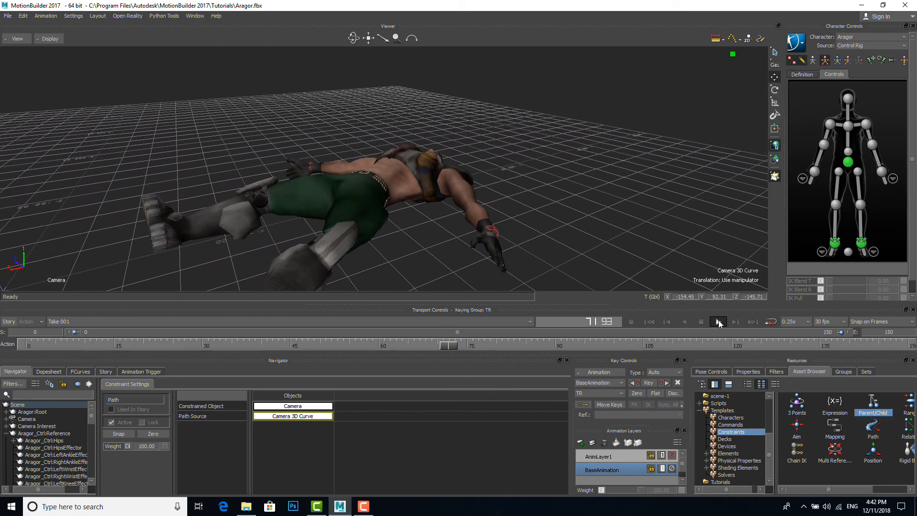
{"action": "left_click", "coordinate": [701, 322]}
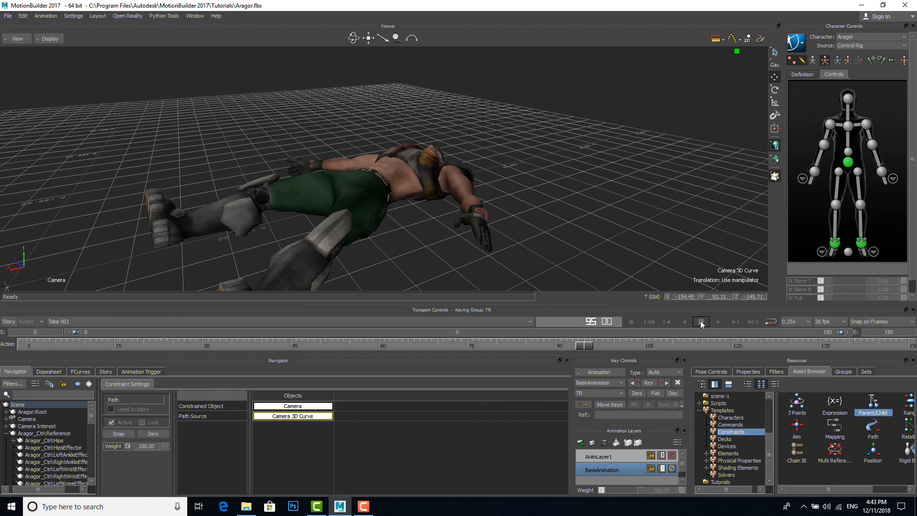